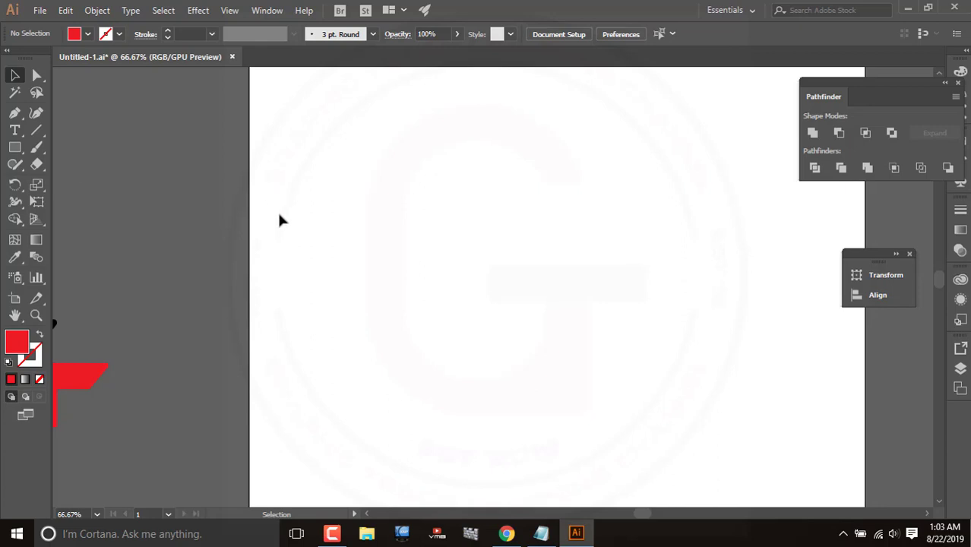
# - Draw a red circle about 678 pt in diameter, outward from its centre, in the middle of the artboard with the Ellipse tool
pyautogui.click(17, 153)
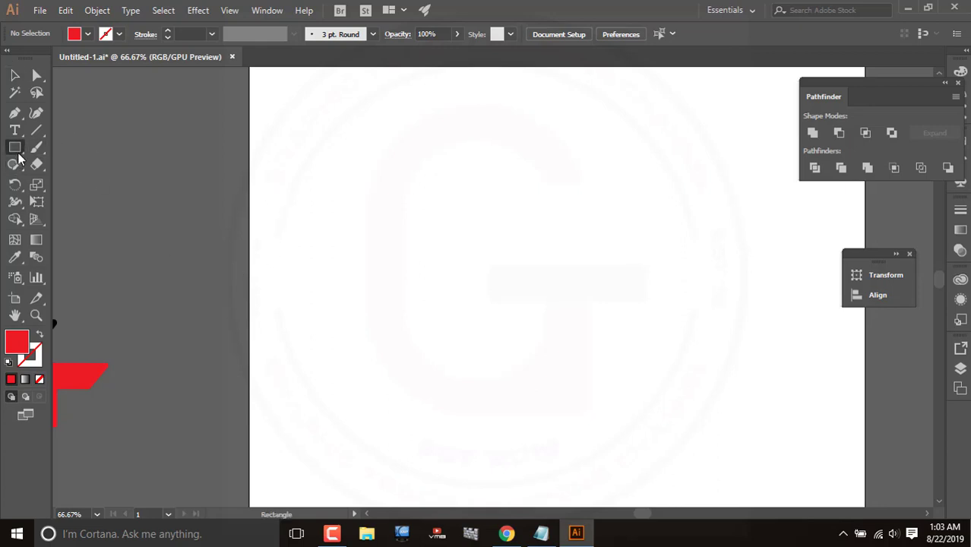
pyautogui.click(72, 181)
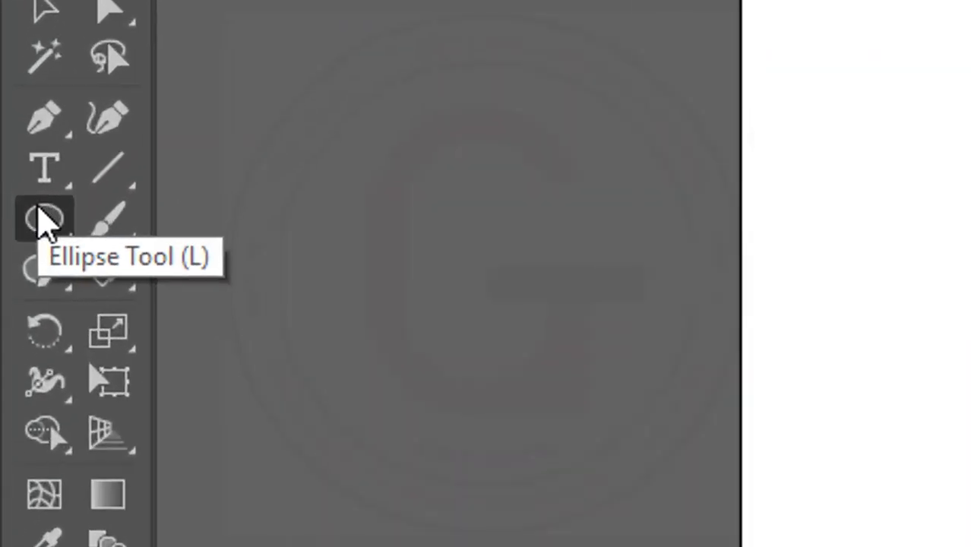
pyautogui.click(16, 148)
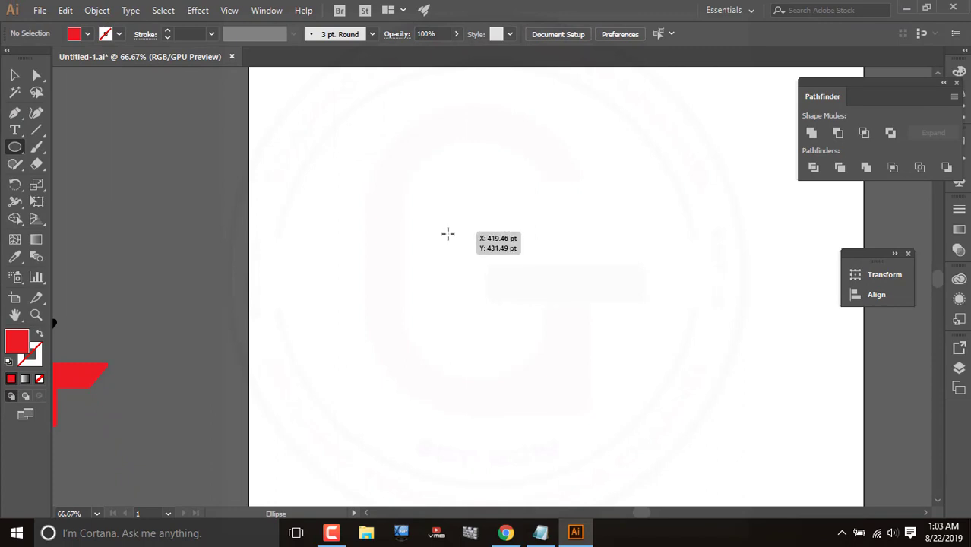
pyautogui.moveTo(538, 274); pyautogui.dragTo(699, 434)
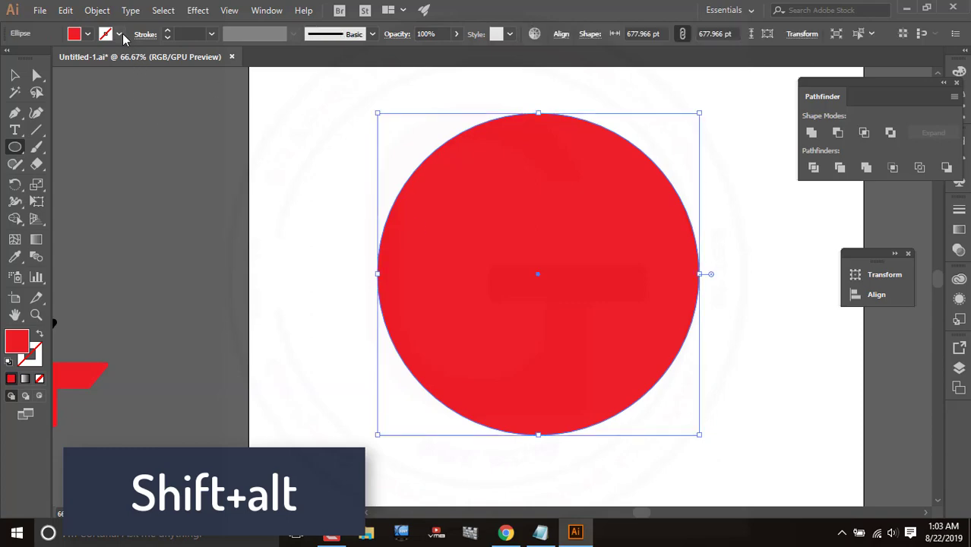
# - Give the circle a black stroke with a weight of 4 pt
pyautogui.click(168, 33)
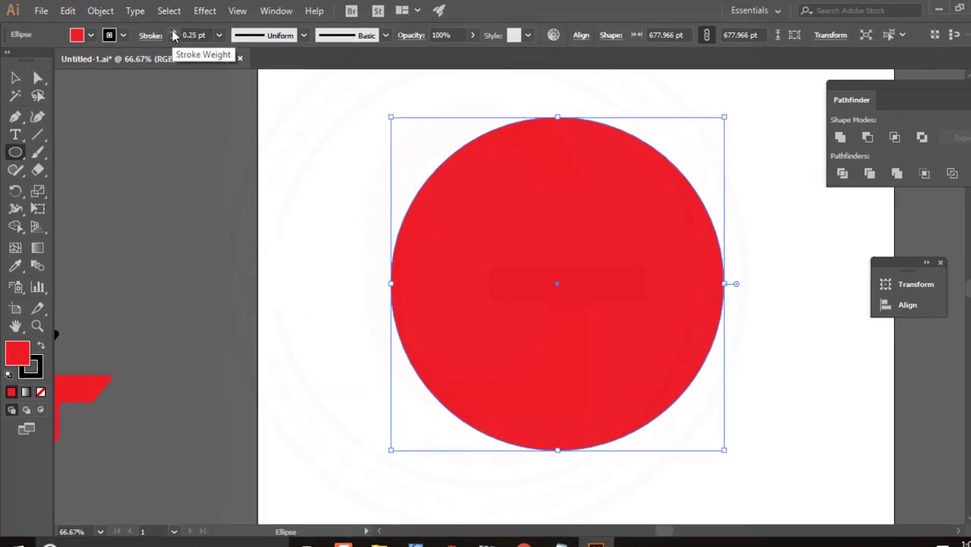
pyautogui.click(186, 35)
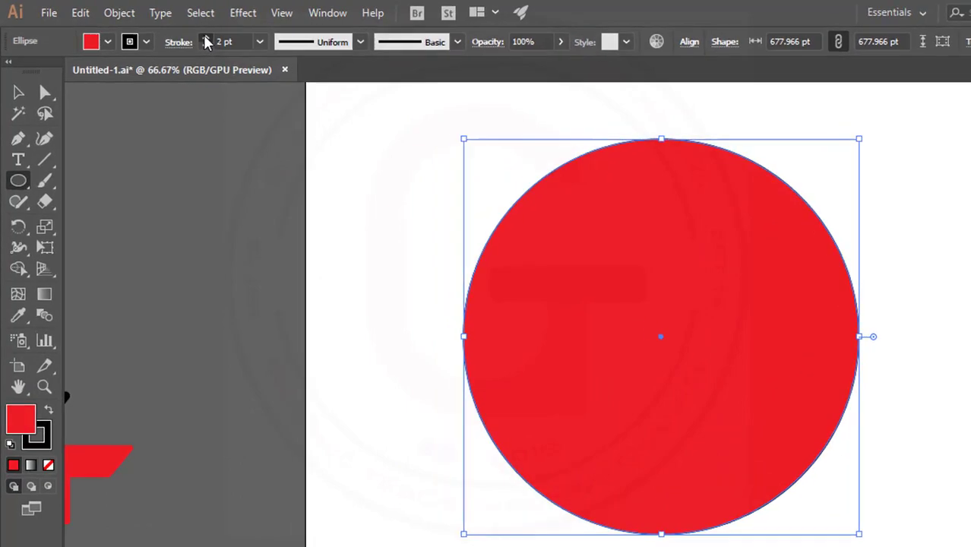
pyautogui.click(186, 35)
pyautogui.click(186, 35)
pyautogui.click(187, 35)
pyautogui.click(186, 35)
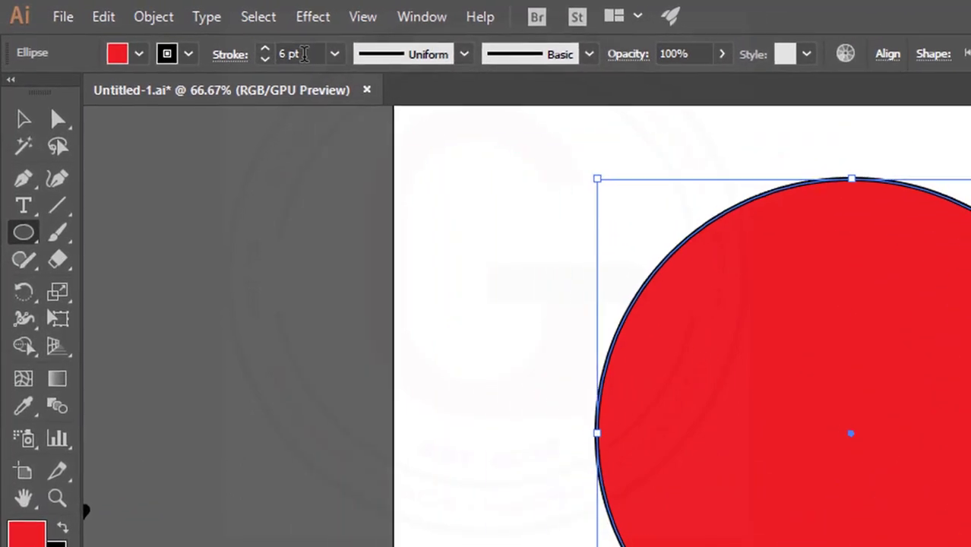
pyautogui.click(231, 48)
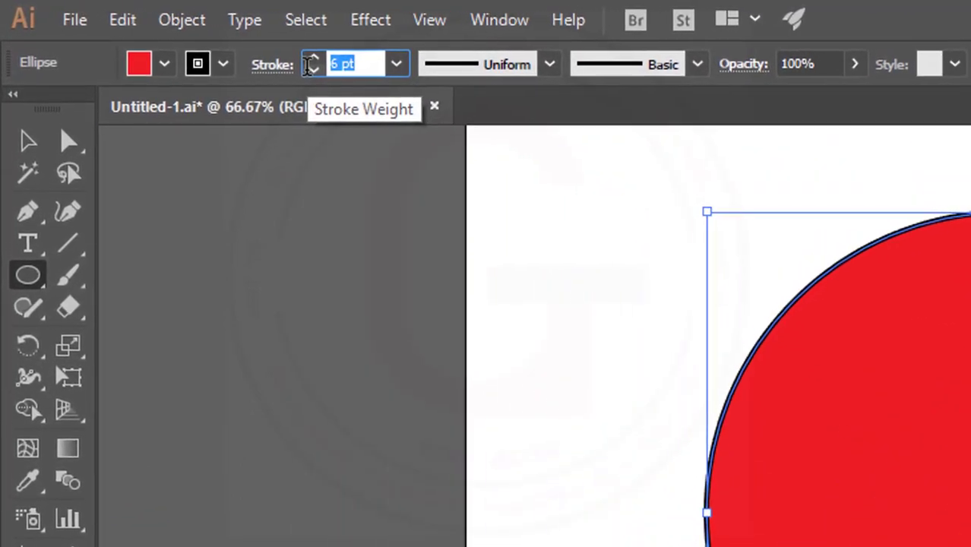
pyautogui.write('4')
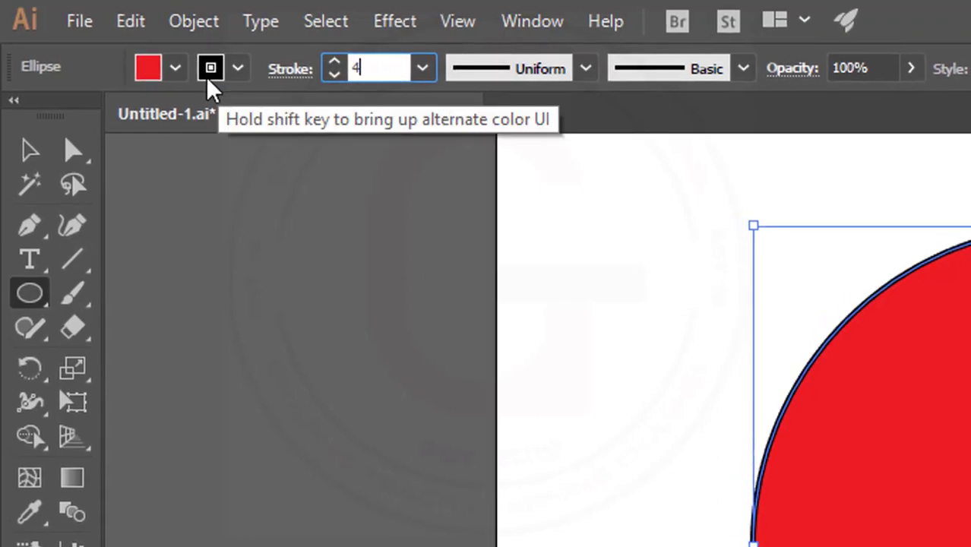
pyautogui.click(172, 67)
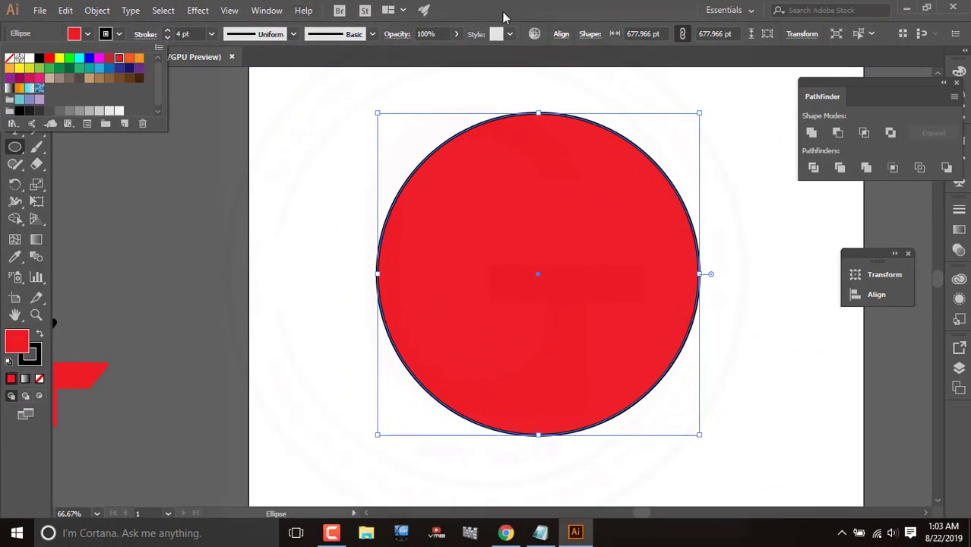
pyautogui.click(504, 16)
pyautogui.click(529, 215)
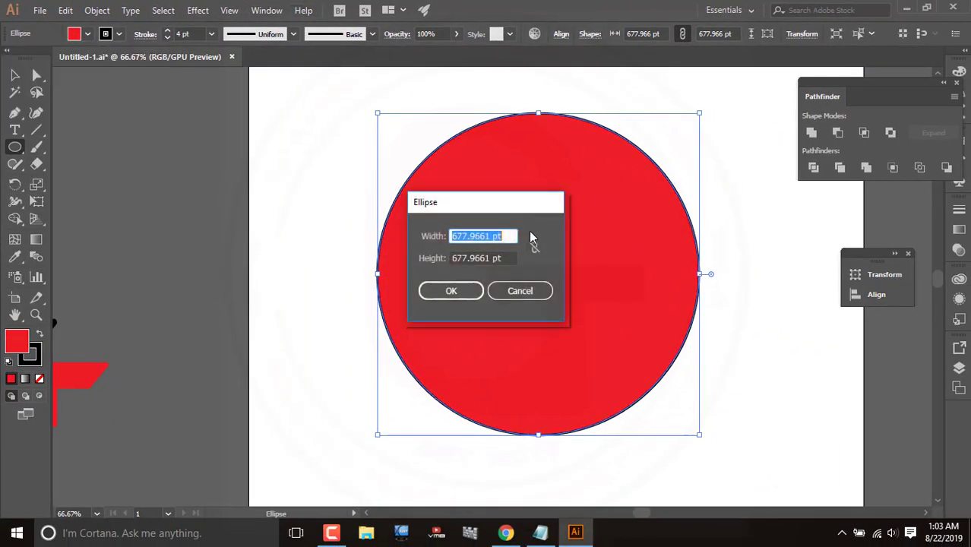
pyautogui.click(530, 289)
# - Copy the circle and paste the duplicate directly in front of the original
pyautogui.click(15, 76)
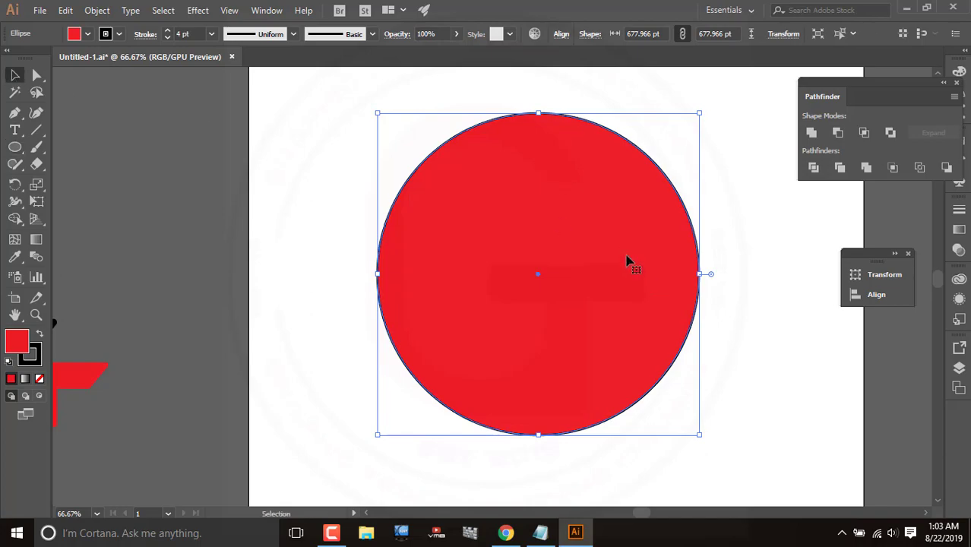
pyautogui.click(82, 14)
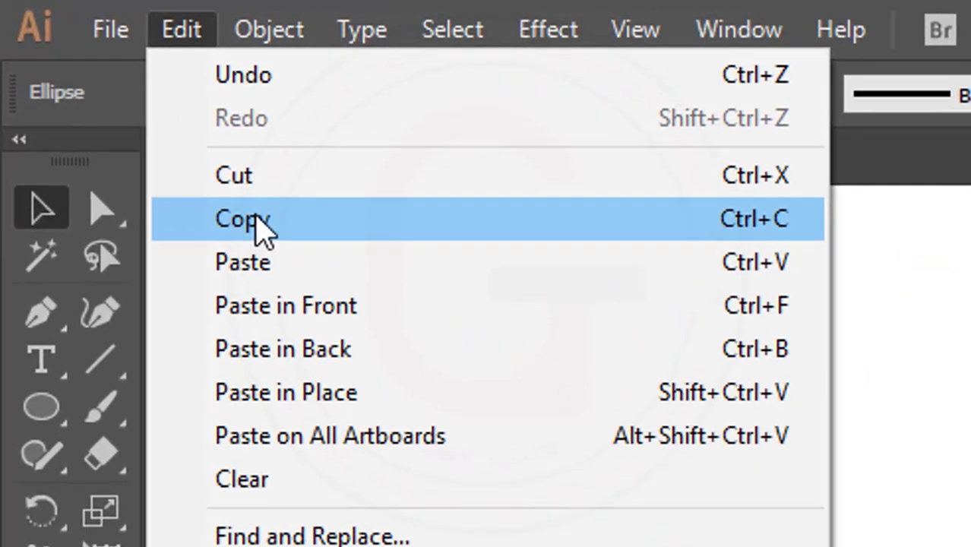
pyautogui.click(186, 161)
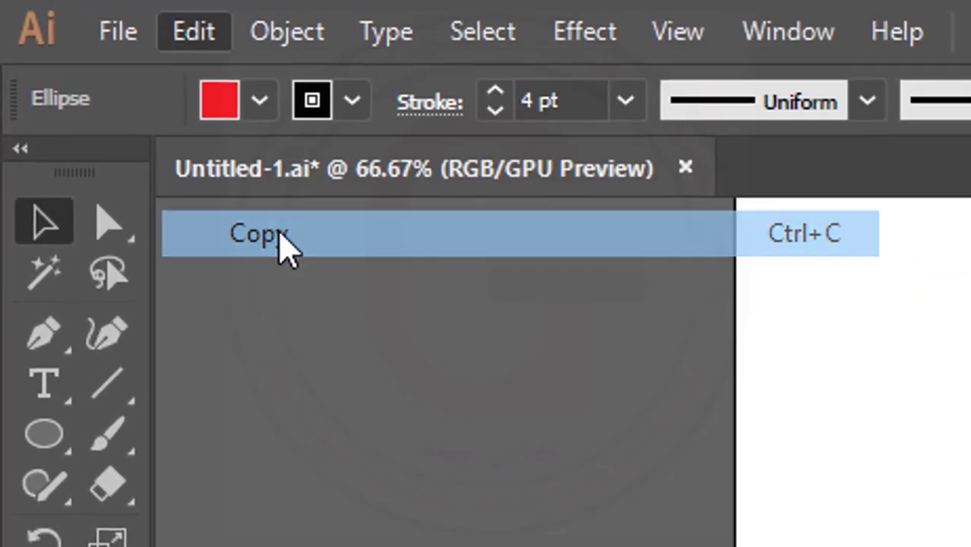
pyautogui.click(188, 34)
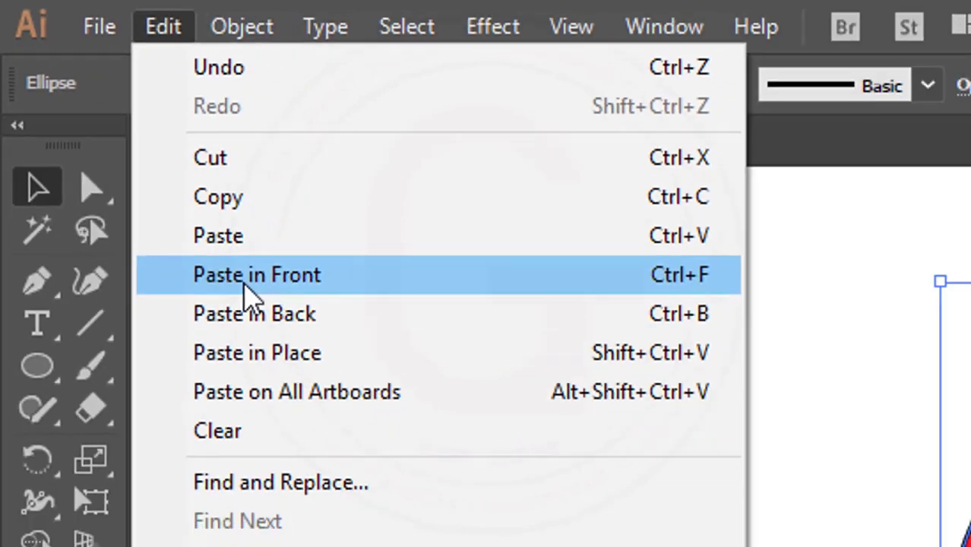
pyautogui.click(327, 371)
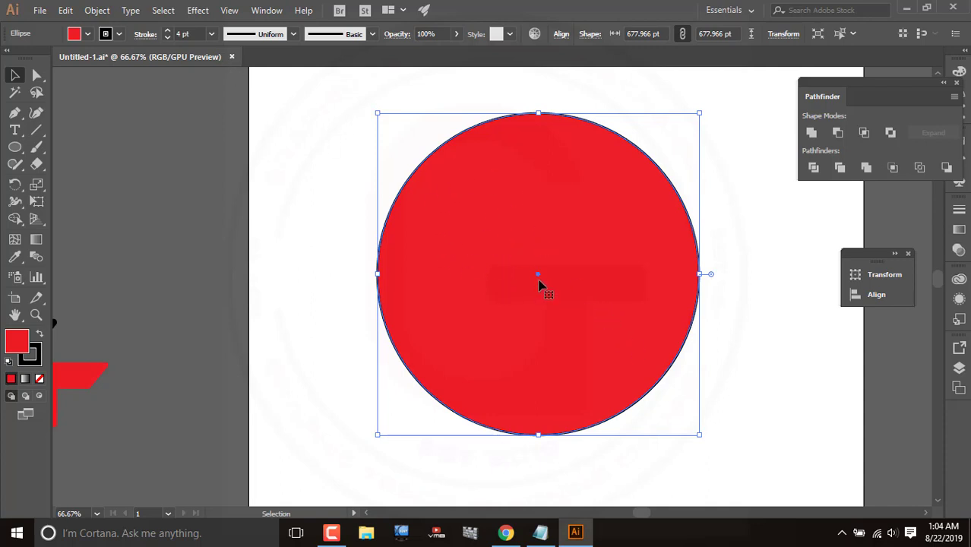
pyautogui.hotkey('ctrl', 'c')
# - Shrink the front circle proportionally about its centre to about 525 pt and fill it with yellow
pyautogui.moveTo(703, 433); pyautogui.dragTo(673, 402)
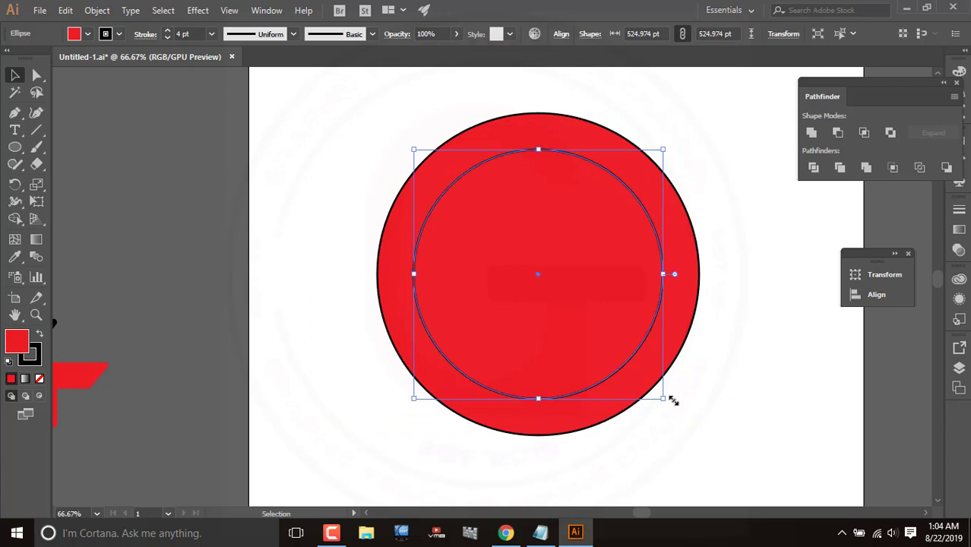
pyautogui.click(88, 33)
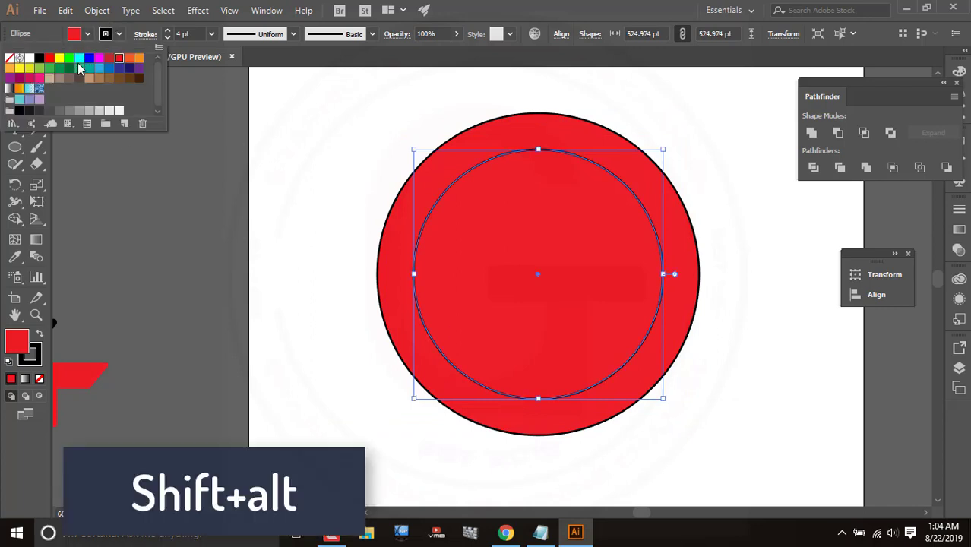
pyautogui.click(59, 59)
pyautogui.click(597, 18)
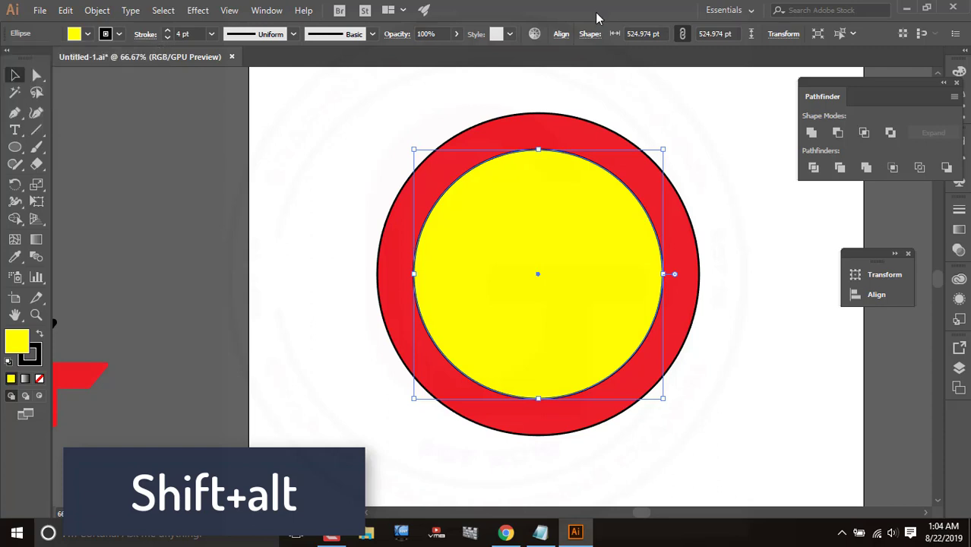
pyautogui.click(747, 167)
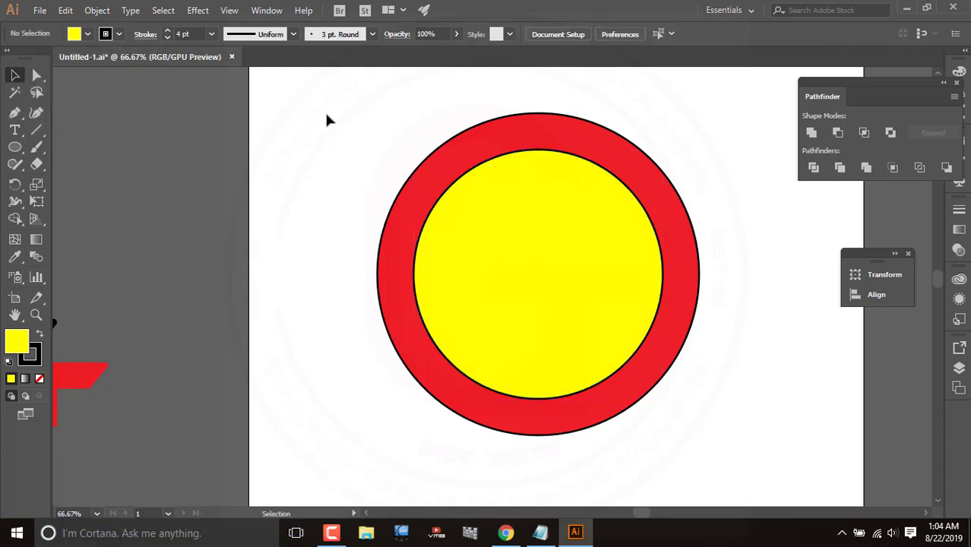
# - Select both concentric circles and set their fill to None, keeping only the black strokes
pyautogui.moveTo(352, 115); pyautogui.dragTo(742, 440)
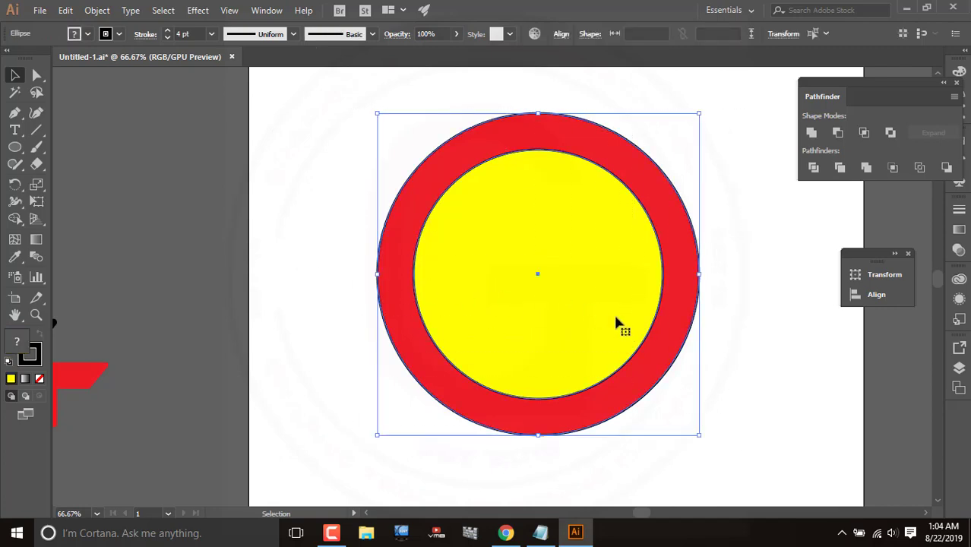
pyautogui.click(88, 33)
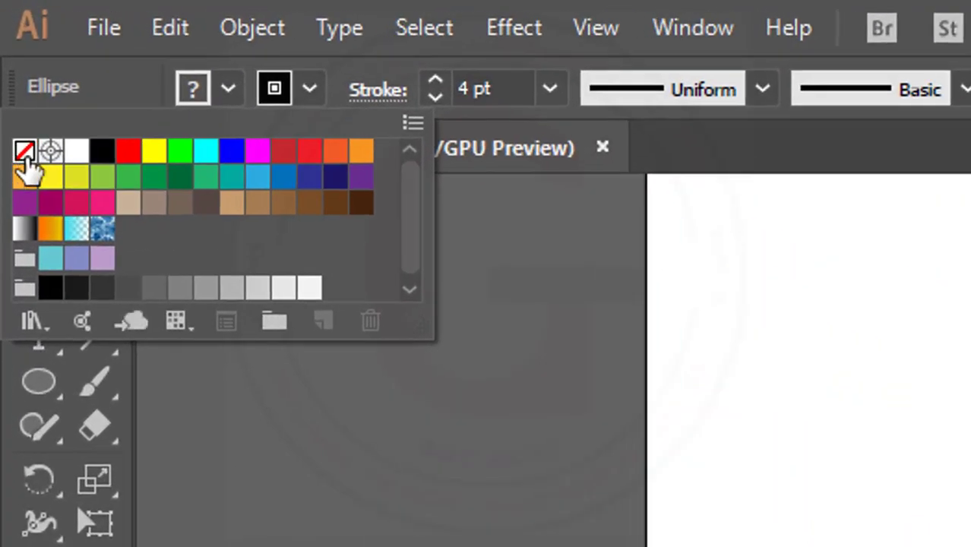
pyautogui.click(25, 152)
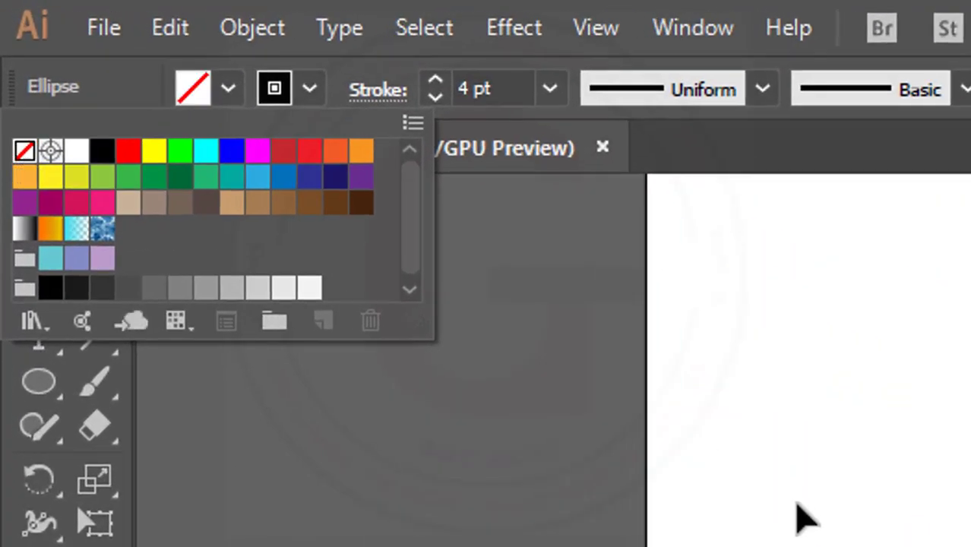
pyautogui.click(805, 523)
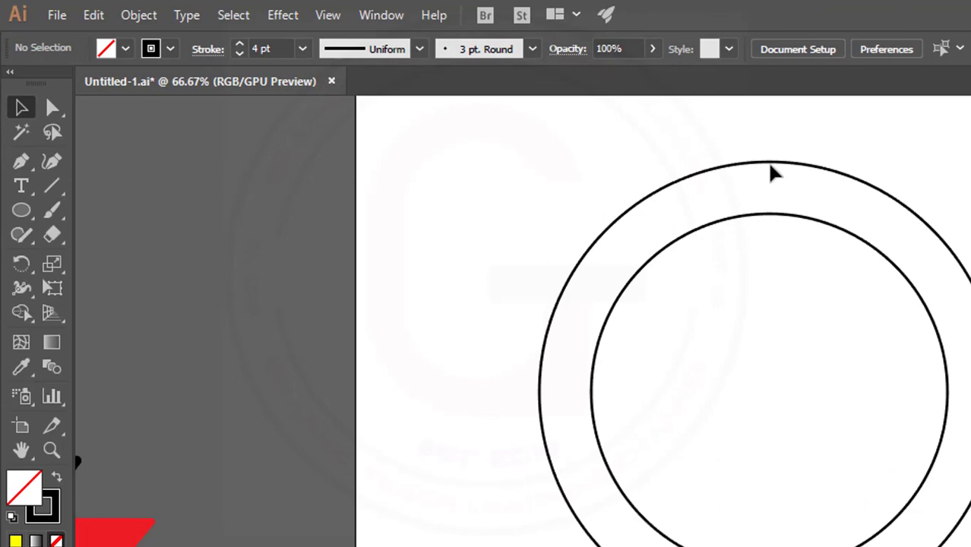
# - Convert the strokes of both circles to filled shapes with Outline Stroke, checking the resulting outer ring
pyautogui.click(538, 115)
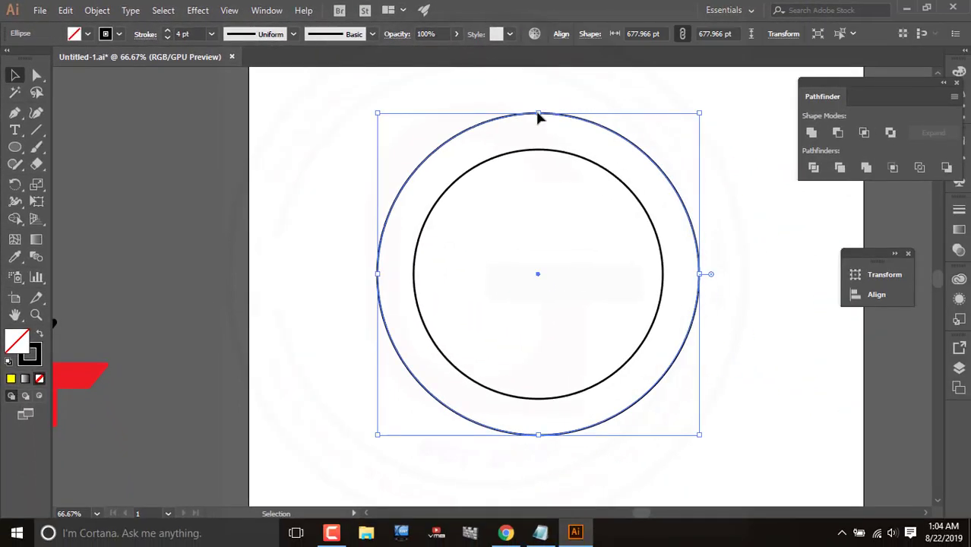
pyautogui.click(468, 179)
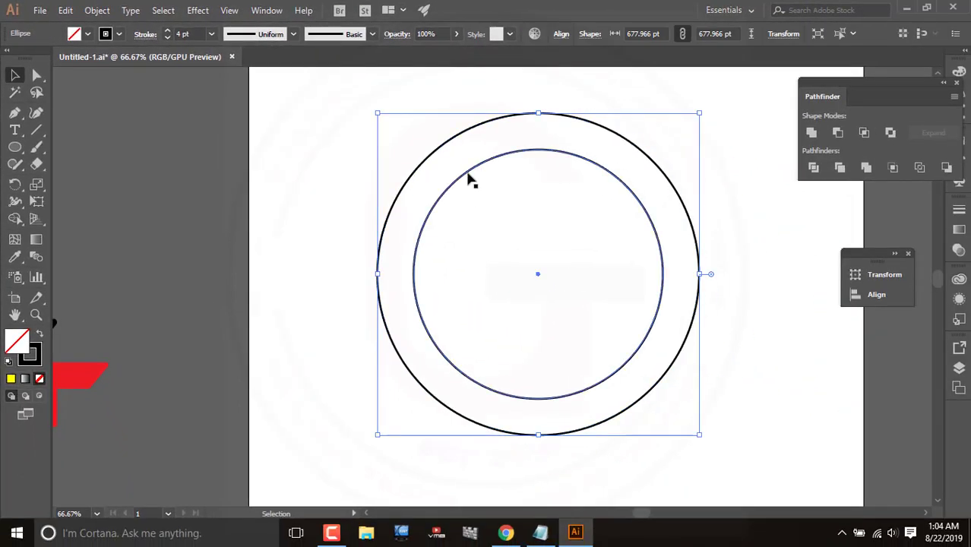
pyautogui.click(306, 155)
pyautogui.moveTo(314, 120); pyautogui.dragTo(740, 418)
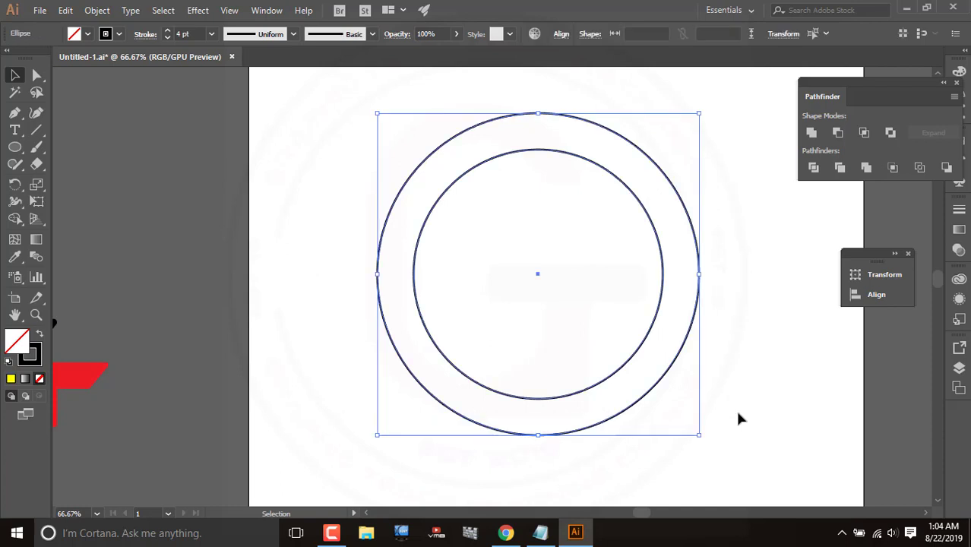
pyautogui.click(93, 10)
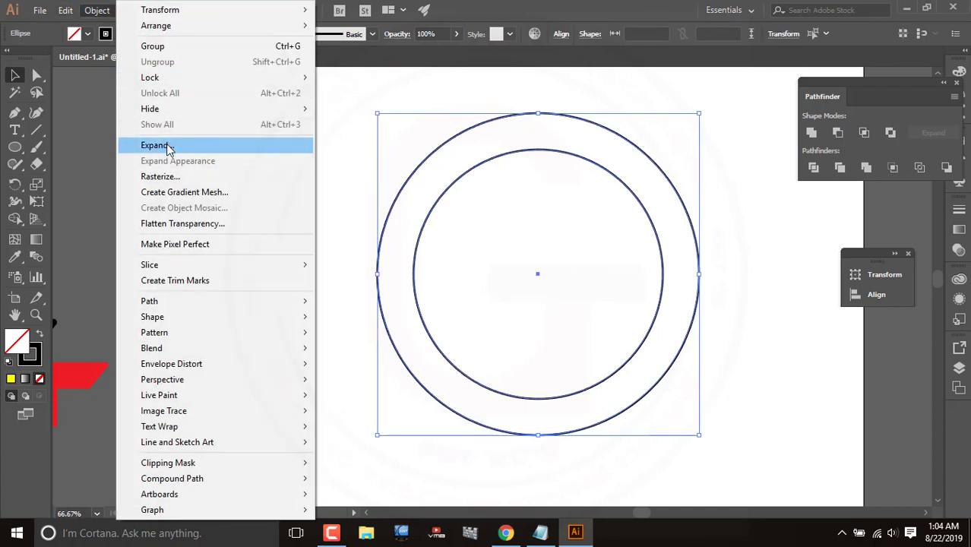
pyautogui.moveTo(166, 304)
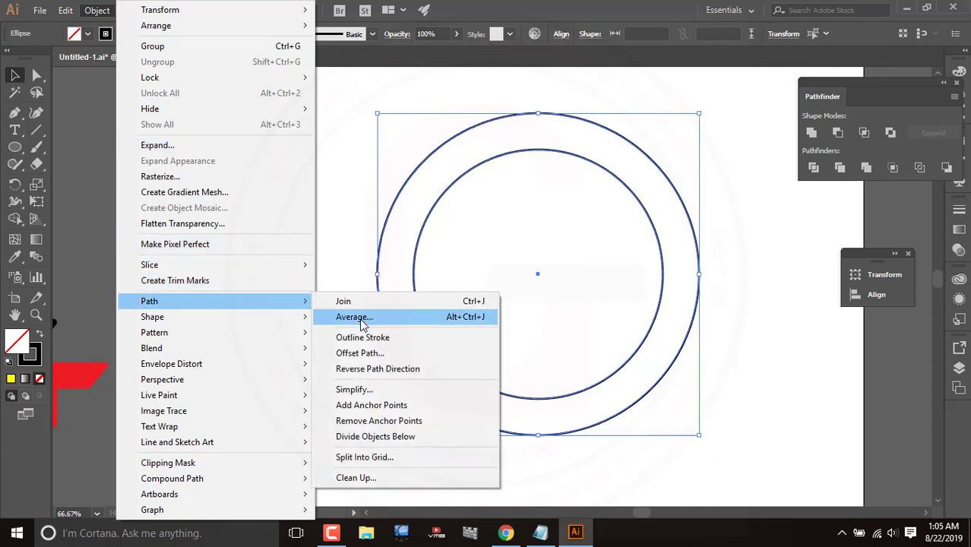
pyautogui.click(366, 339)
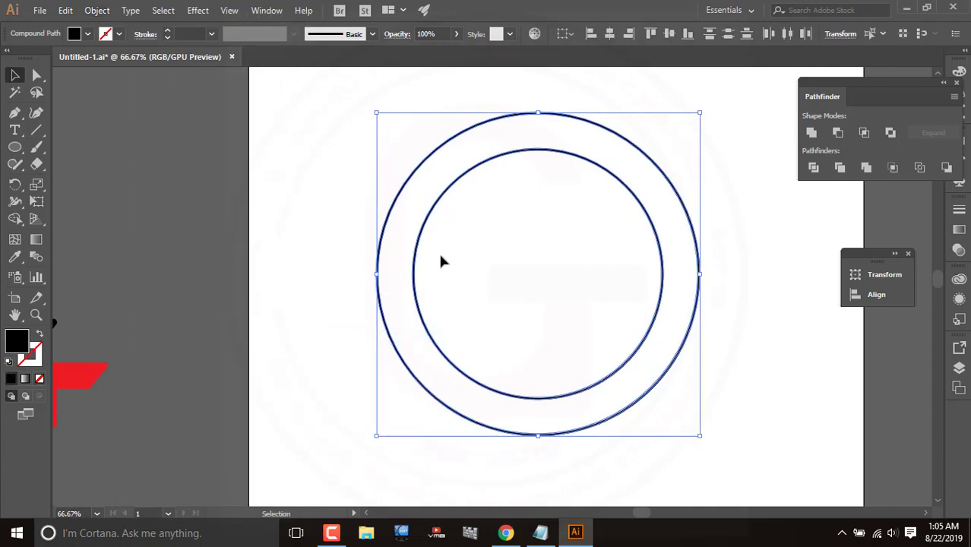
pyautogui.click(316, 178)
pyautogui.click(424, 161)
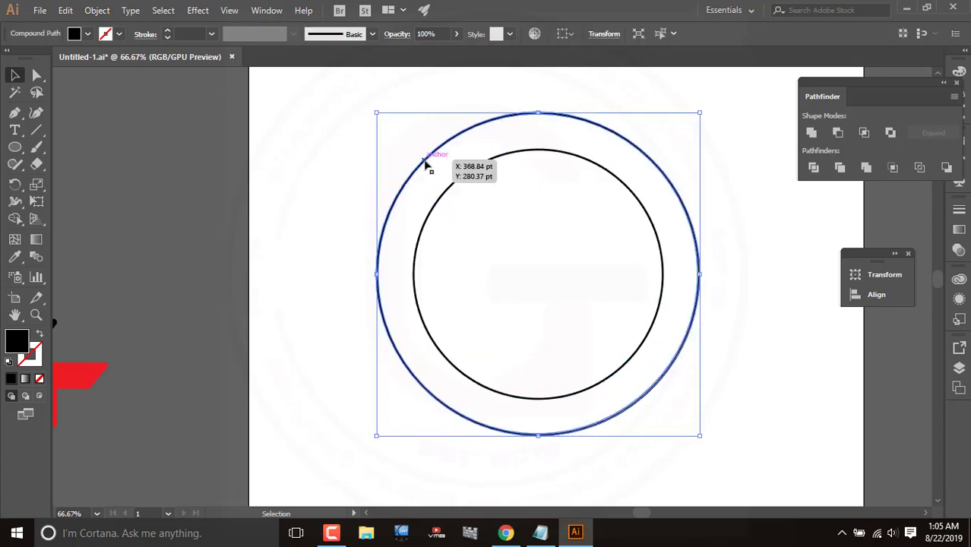
pyautogui.click(295, 242)
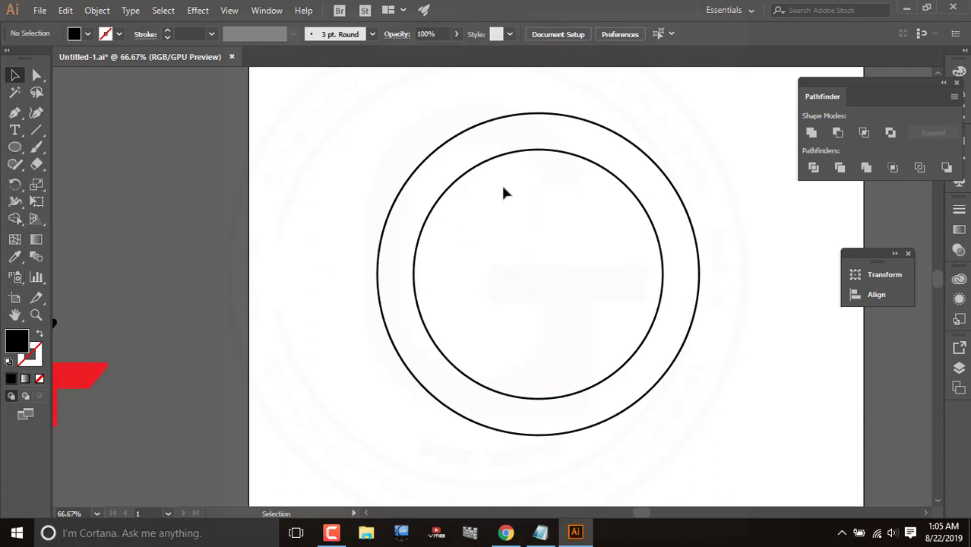
# - Draw a long black horizontal rectangle across the middle of both rings, centred on the outer ring's left edge
pyautogui.moveTo(403, 123); pyautogui.dragTo(710, 471)
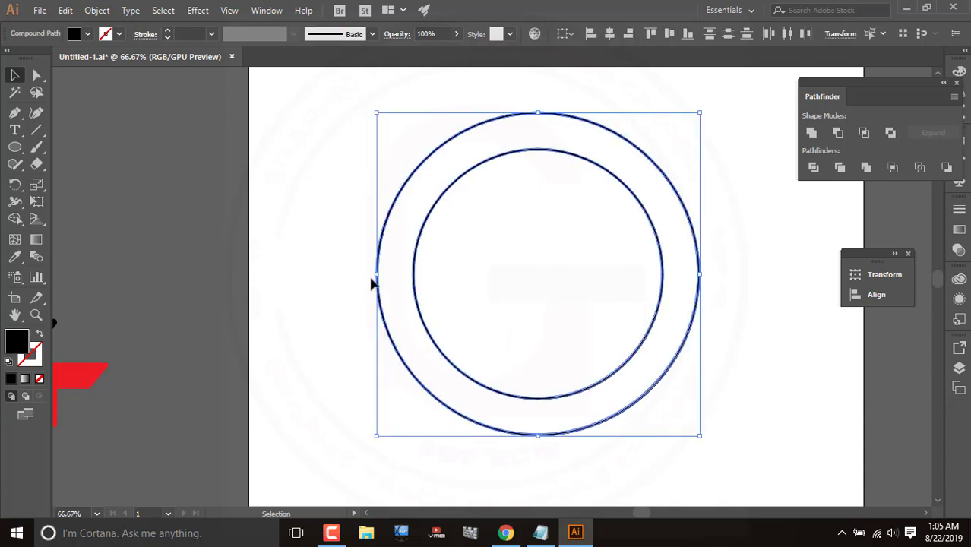
pyautogui.click(14, 146)
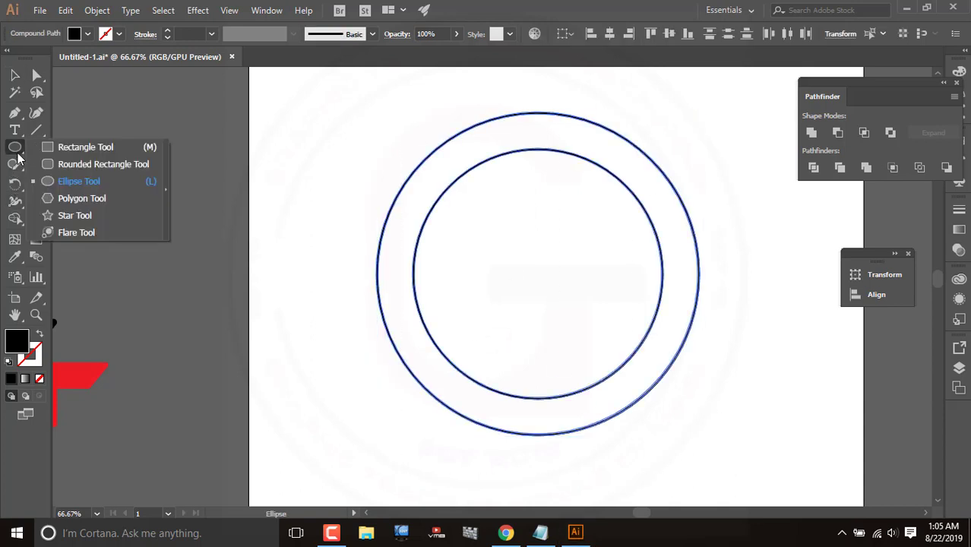
pyautogui.click(47, 149)
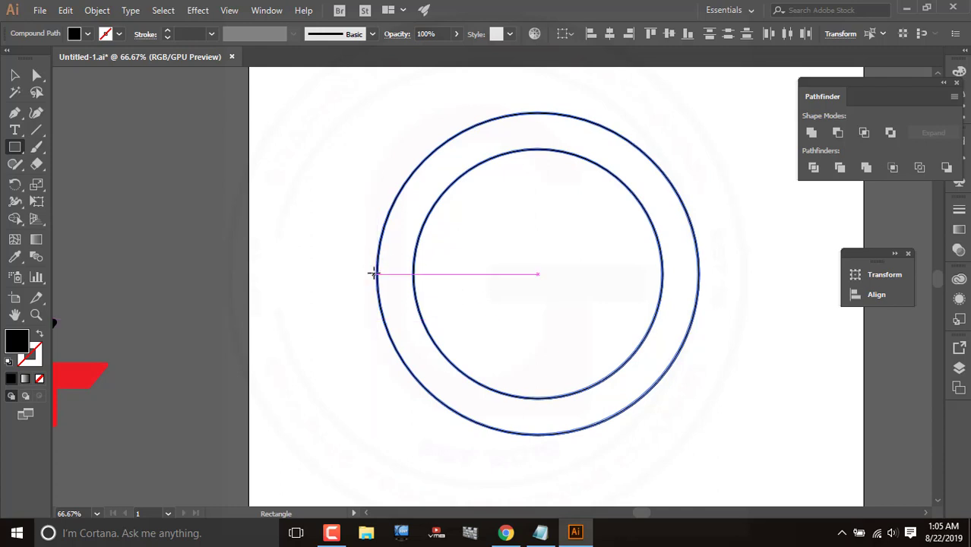
pyautogui.moveTo(373, 274)
pyautogui.mouseDown()
pyautogui.moveTo(414, 282)
pyautogui.moveTo(393, 245)
pyautogui.moveTo(396, 256)
pyautogui.moveTo(402, 249)
pyautogui.moveTo(391, 260)
pyautogui.moveTo(514, 259)
pyautogui.moveTo(523, 272)
pyautogui.moveTo(493, 267)
pyautogui.moveTo(514, 272)
pyautogui.moveTo(527, 263)
pyautogui.moveTo(725, 257)
pyautogui.mouseUp()
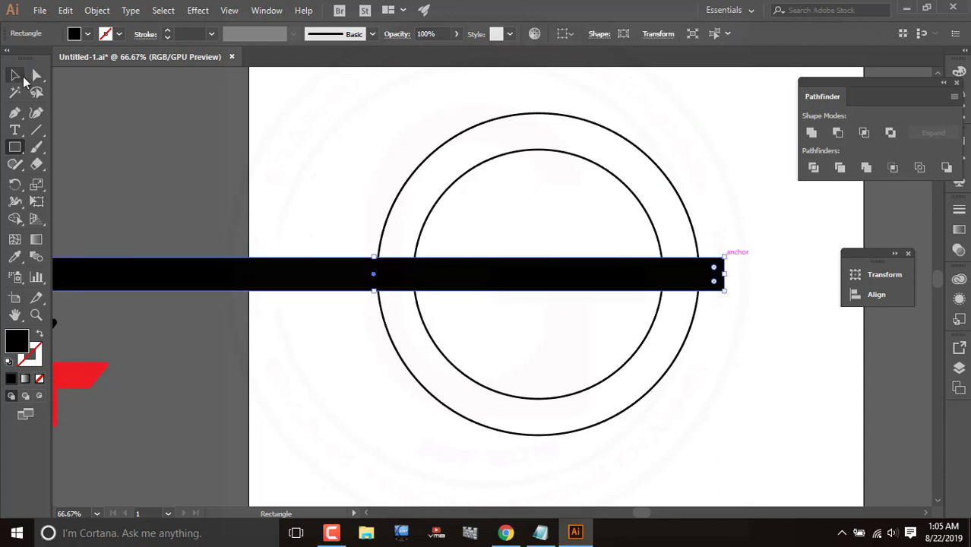
# - Move the black bar sideways so it extends past the outer ring on both sides
pyautogui.click(16, 77)
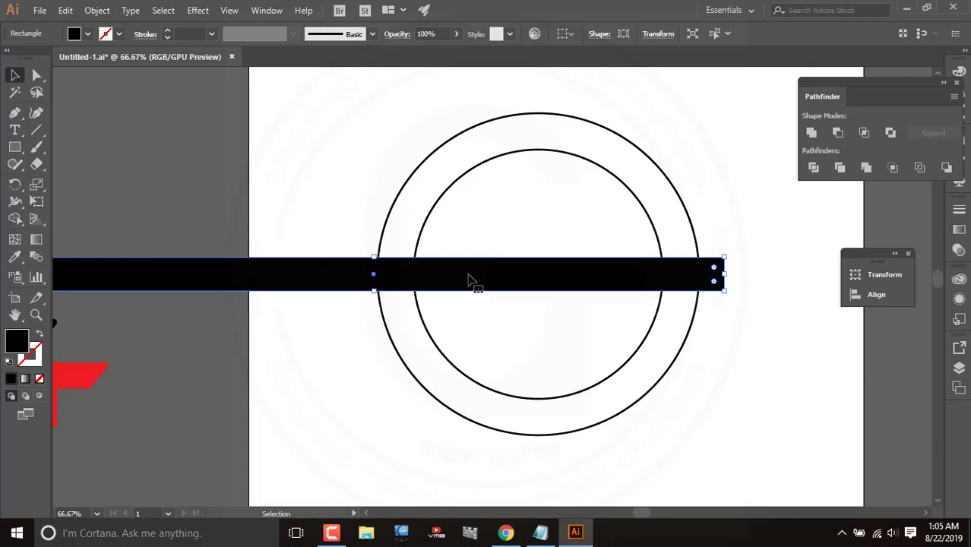
pyautogui.click(731, 281)
pyautogui.moveTo(608, 274); pyautogui.dragTo(794, 274)
pyautogui.click(480, 225)
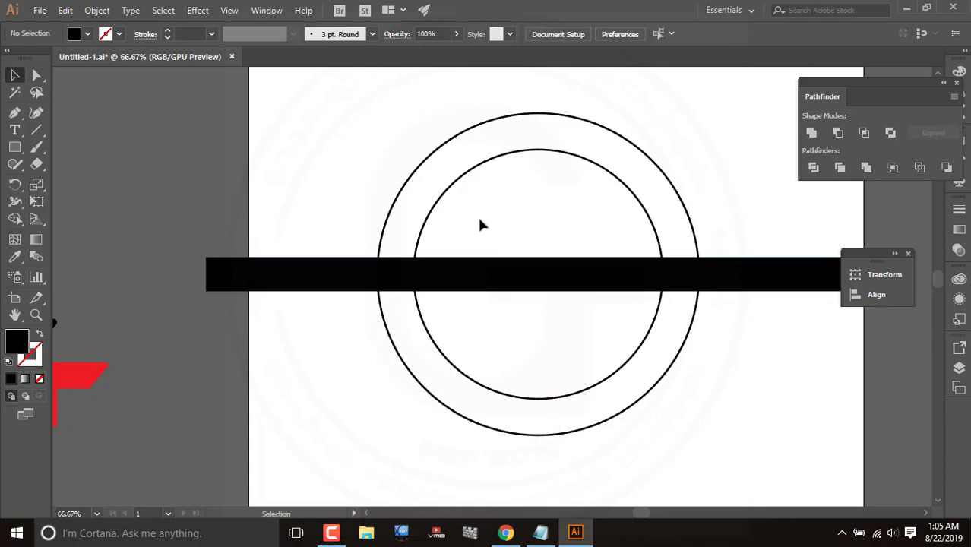
# - Select the bar and both rings and split them where they overlap with Pathfinder Divide
pyautogui.moveTo(366, 131); pyautogui.dragTo(683, 449)
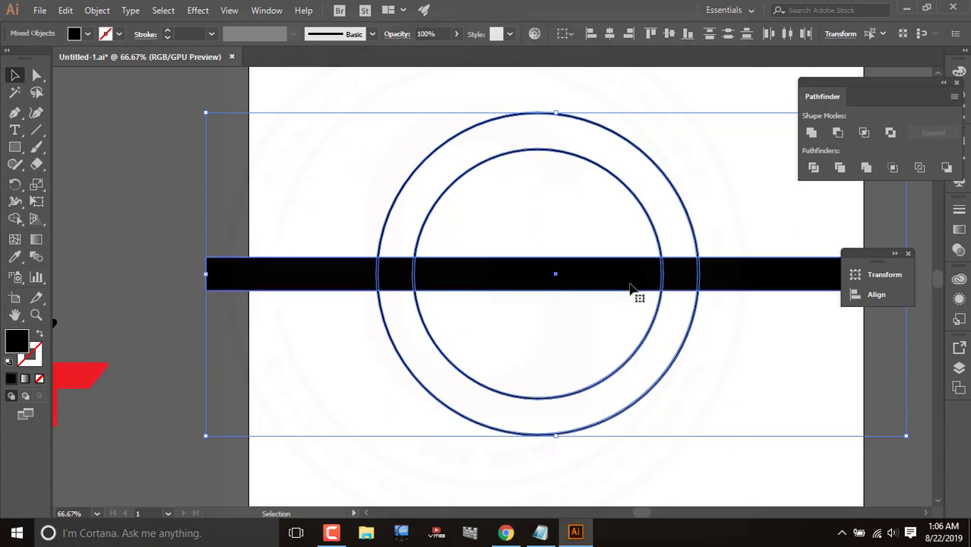
pyautogui.moveTo(414, 80); pyautogui.dragTo(713, 503)
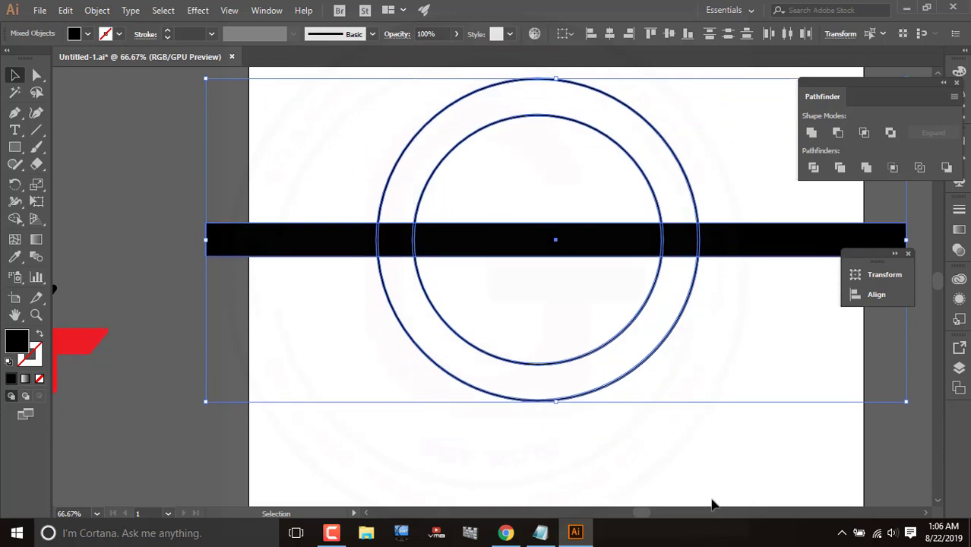
pyautogui.scroll(3, 756, 320)
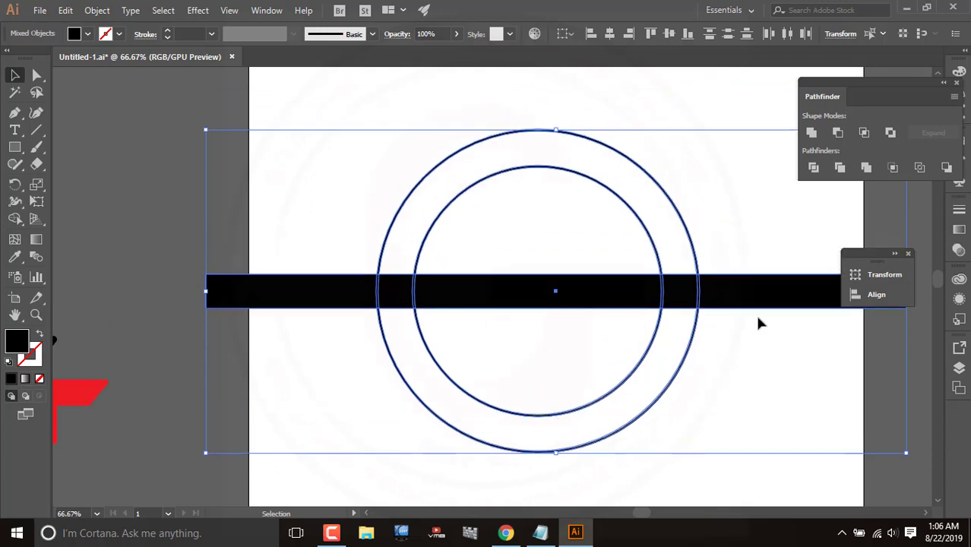
pyautogui.click(813, 169)
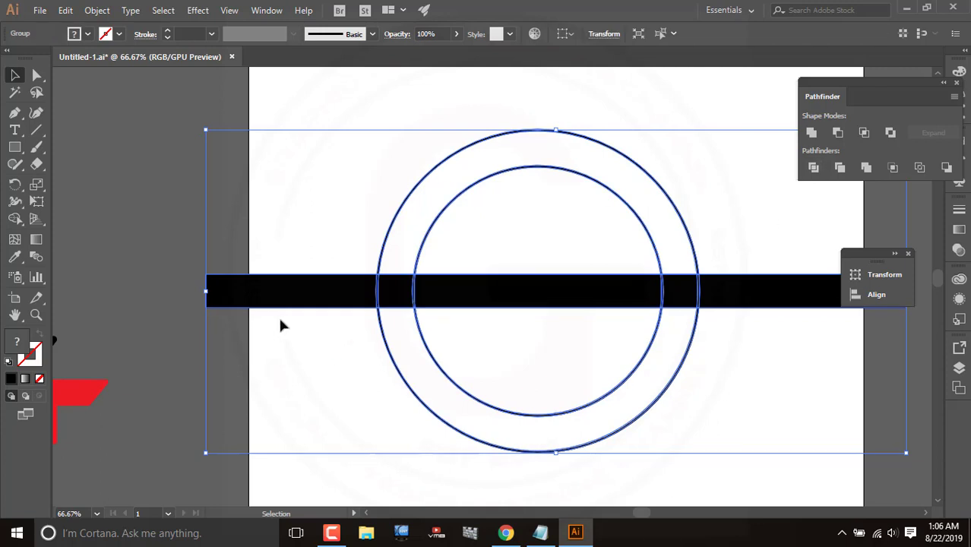
pyautogui.click(235, 236)
pyautogui.moveTo(304, 370); pyautogui.dragTo(304, 369)
pyautogui.click(271, 17)
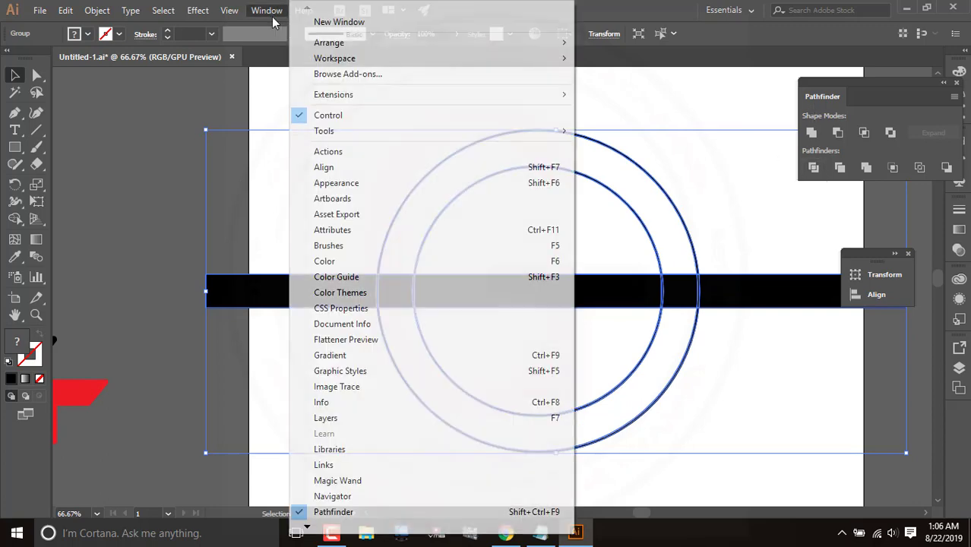
pyautogui.click(658, 6)
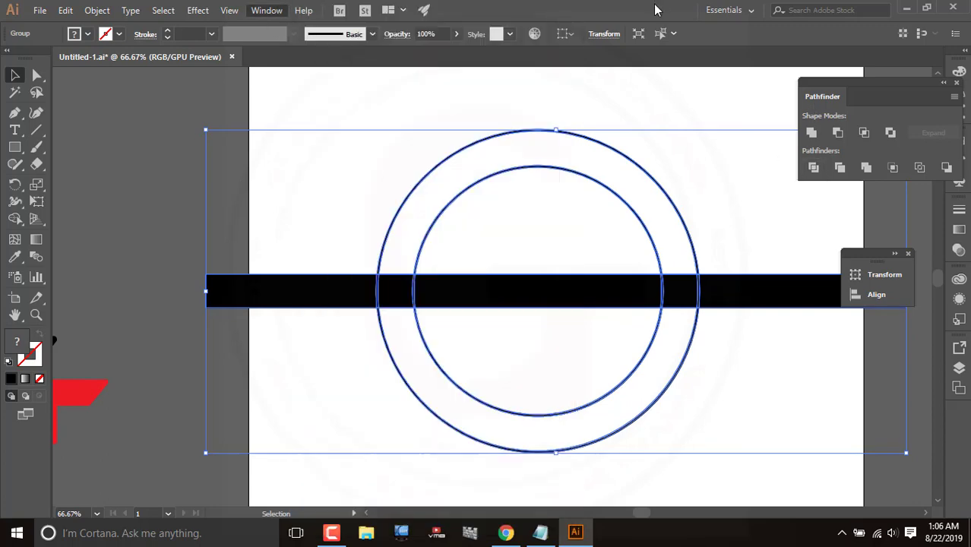
# - Ungroup the divided pieces of the bar and rings
pyautogui.rightClick(389, 294)
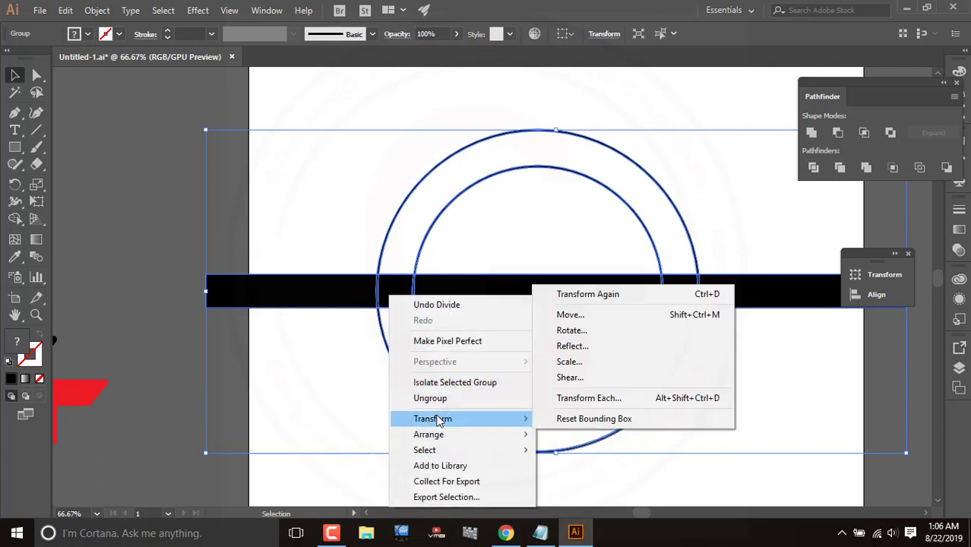
pyautogui.click(95, 17)
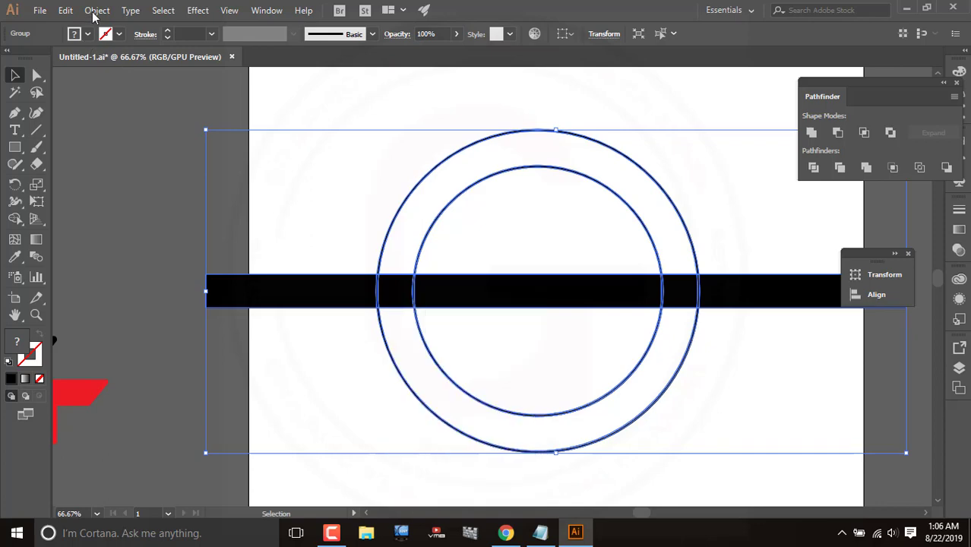
pyautogui.click(96, 11)
pyautogui.click(157, 62)
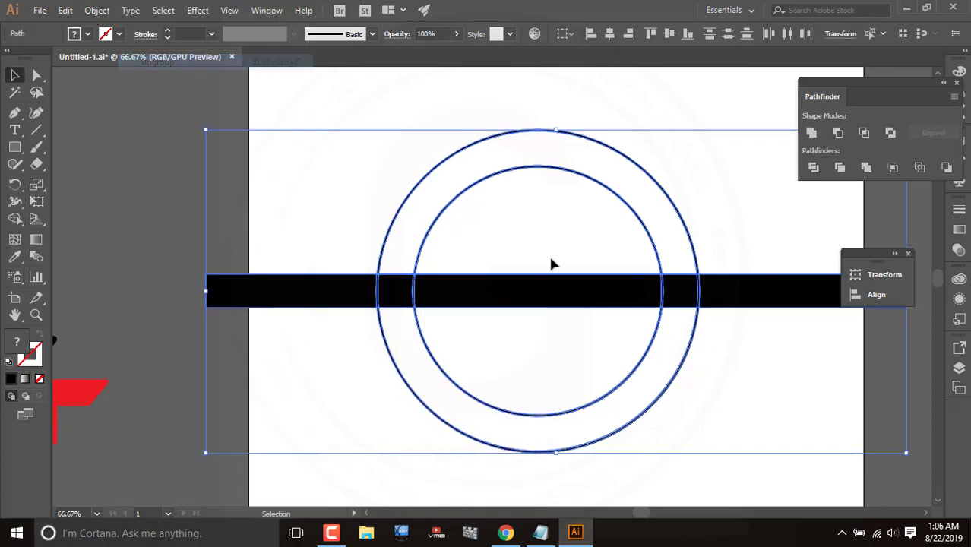
# - Delete all the black bar pieces inside, between and outside the two rings
pyautogui.click(407, 212)
pyautogui.click(262, 299)
pyautogui.click(262, 296)
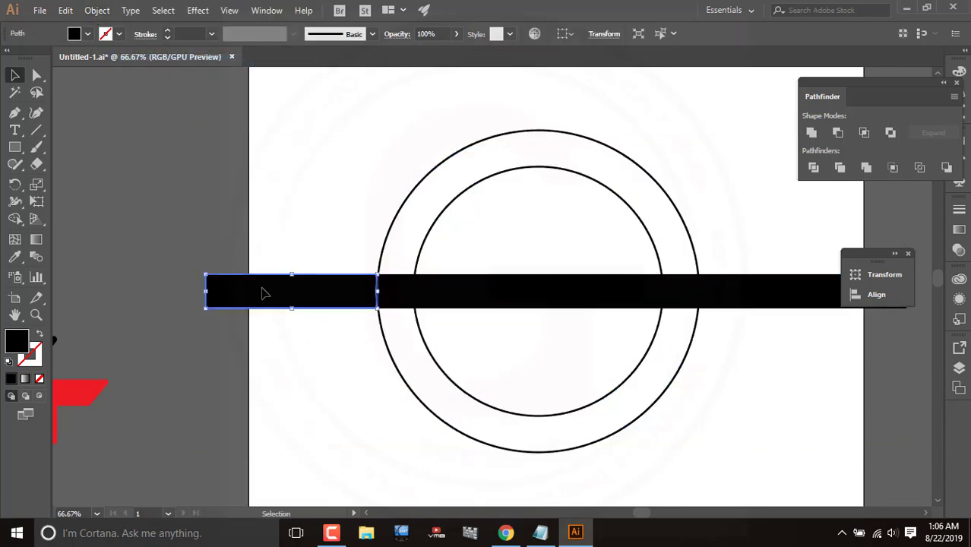
pyautogui.press('Delete')
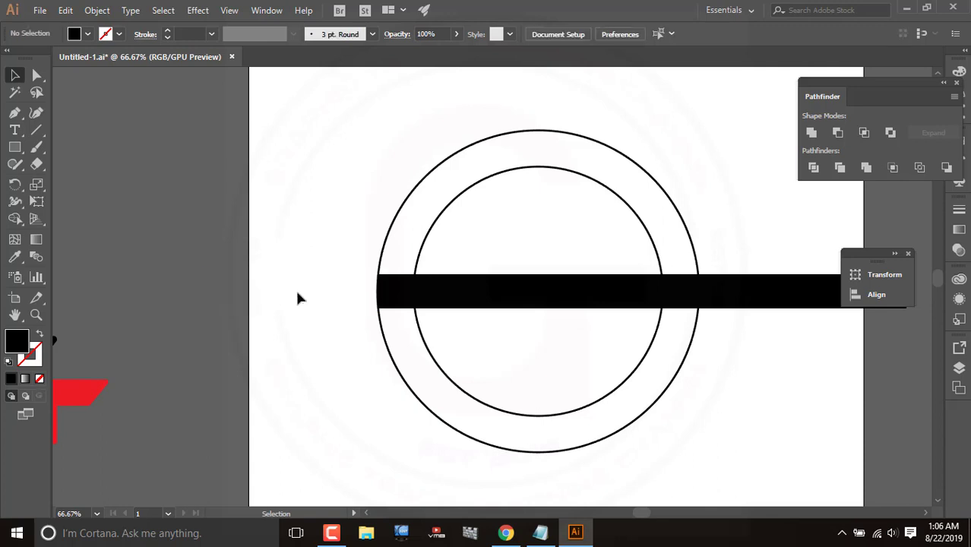
pyautogui.click(409, 296)
pyautogui.press('Delete')
pyautogui.click(425, 300)
pyautogui.press('Delete')
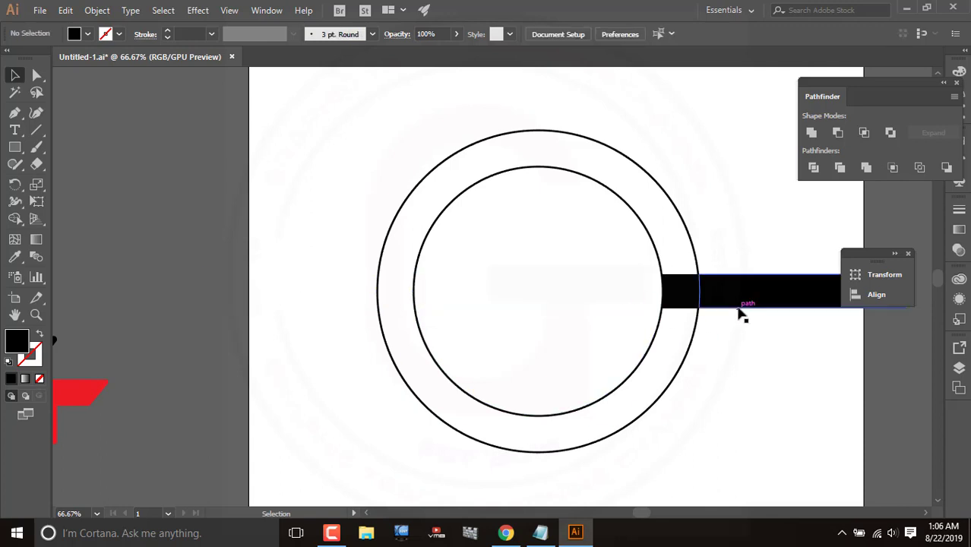
pyautogui.click(684, 295)
pyautogui.press('Delete')
pyautogui.click(722, 298)
pyautogui.press('Delete')
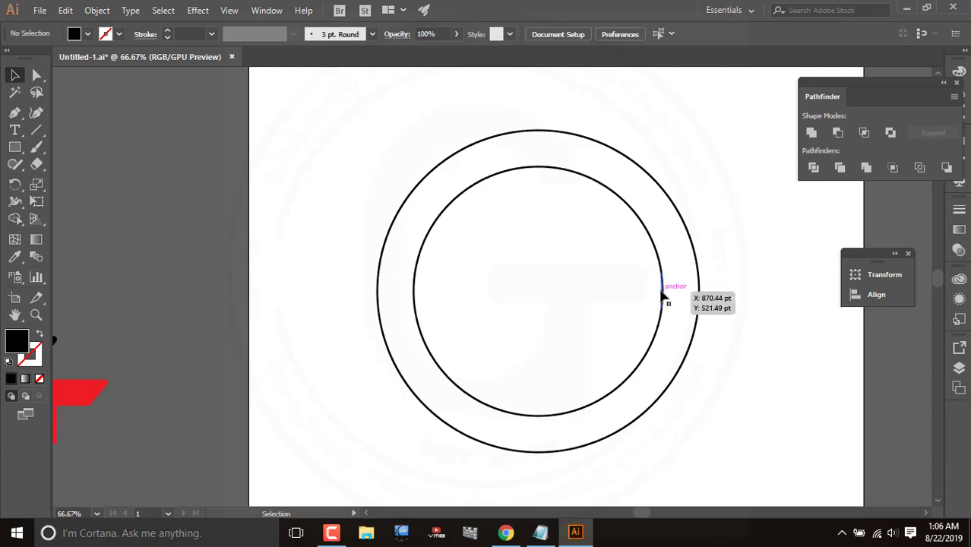
# - Delete the short ring segments where the bar crossed, leaving gaps on both sides of the rings
pyautogui.moveTo(638, 293); pyautogui.dragTo(725, 307)
pyautogui.press('Delete')
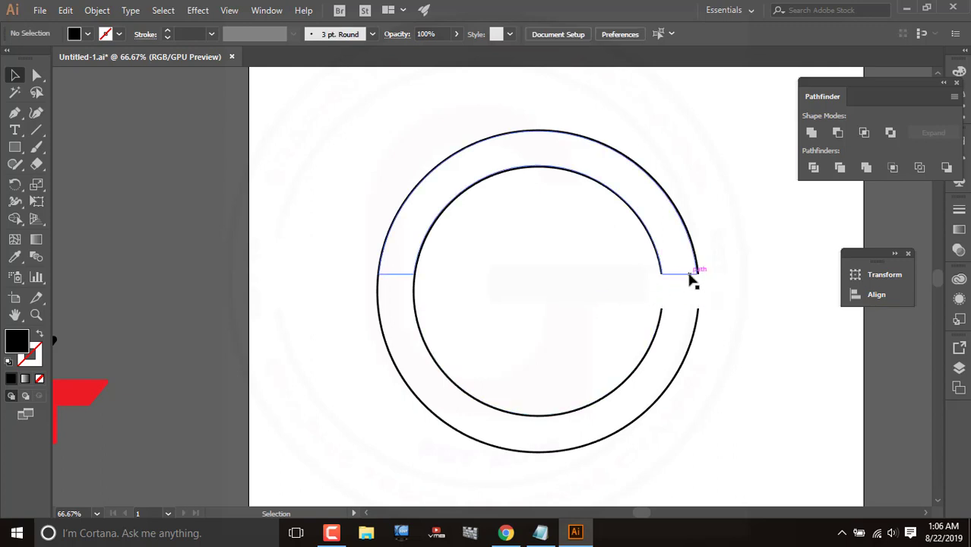
pyautogui.moveTo(356, 293); pyautogui.dragTo(438, 307)
pyautogui.press('Delete')
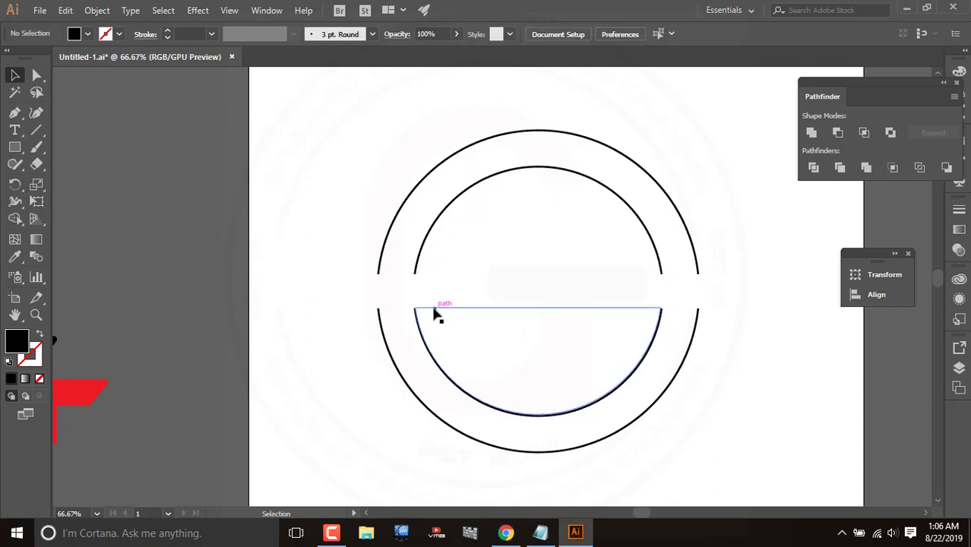
# - Delete the four invisible unfilled paths left between and inside the upper and lower arcs, and check the gaps for leftovers
pyautogui.scroll(2, 428, 311)
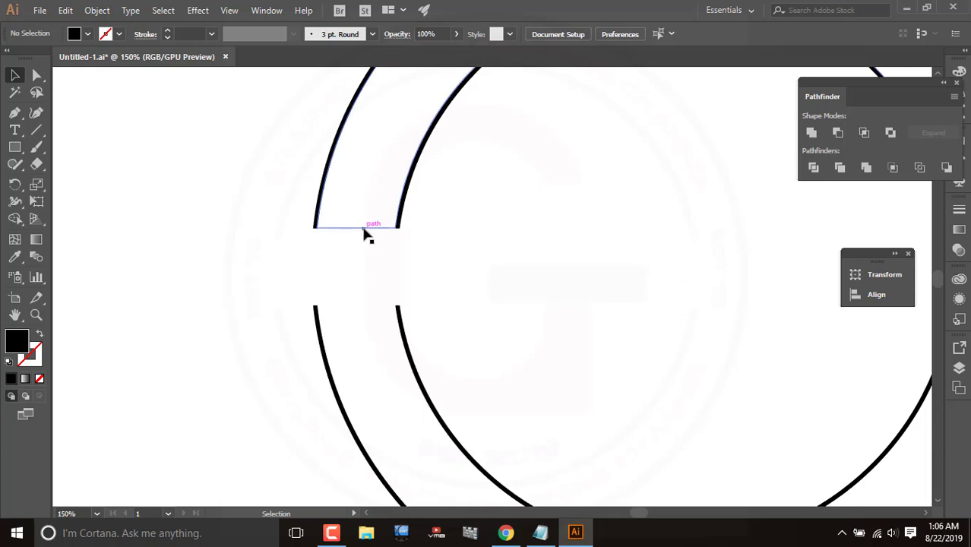
pyautogui.click(403, 209)
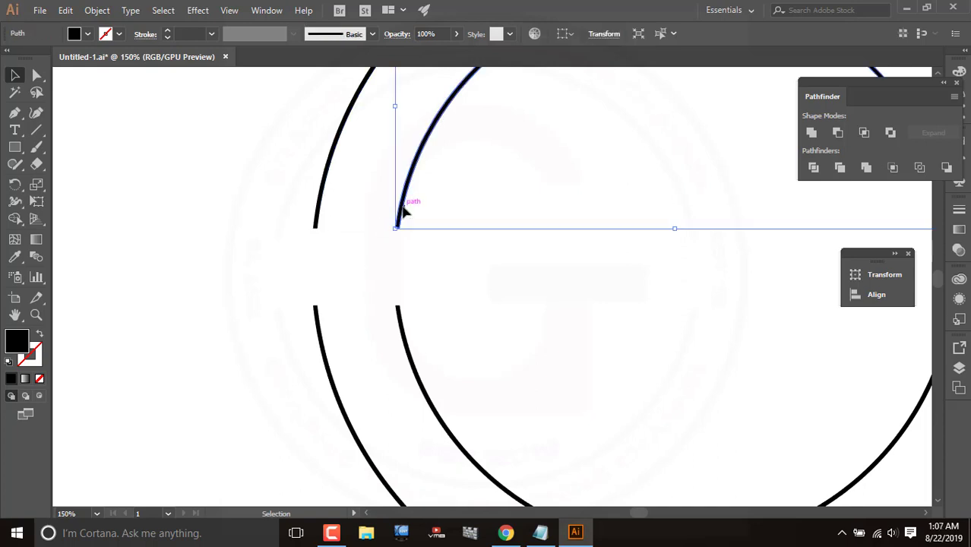
pyautogui.click(379, 269)
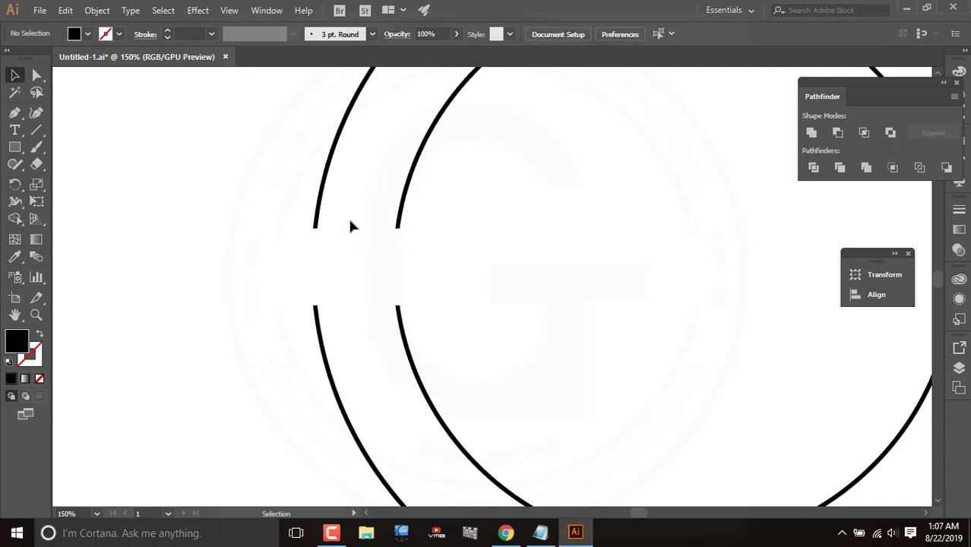
pyautogui.click(351, 228)
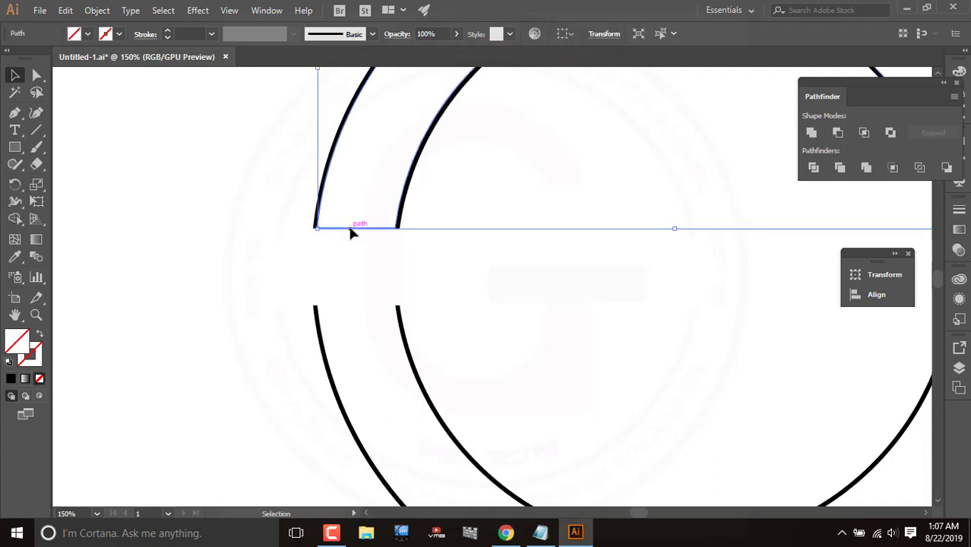
pyautogui.press('Delete')
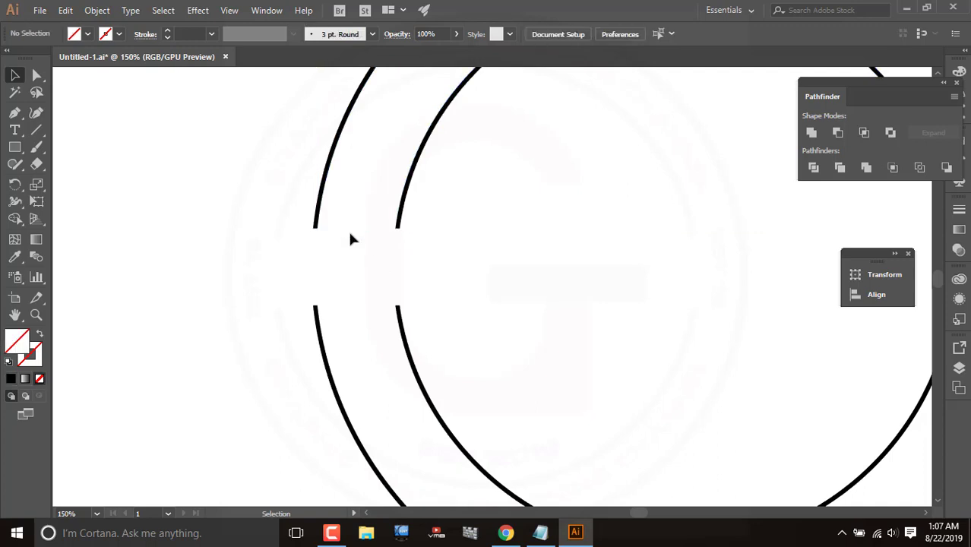
pyautogui.click(499, 229)
pyautogui.press('Delete')
pyautogui.click(363, 307)
pyautogui.press('Delete')
pyautogui.click(520, 306)
pyautogui.press('Delete')
pyautogui.scroll(3, 311, 317)
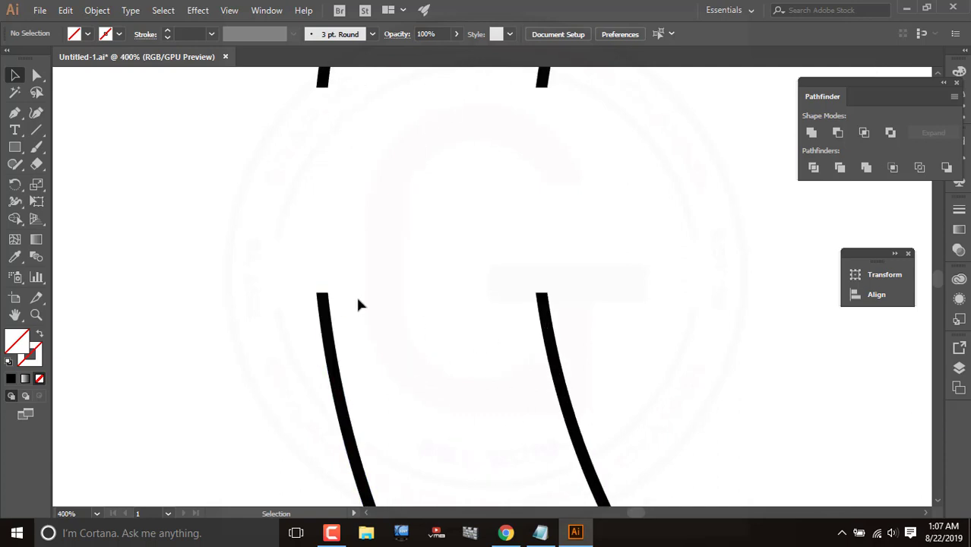
pyautogui.scroll(-3, 357, 298)
pyautogui.moveTo(773, 277); pyautogui.dragTo(292, 278)
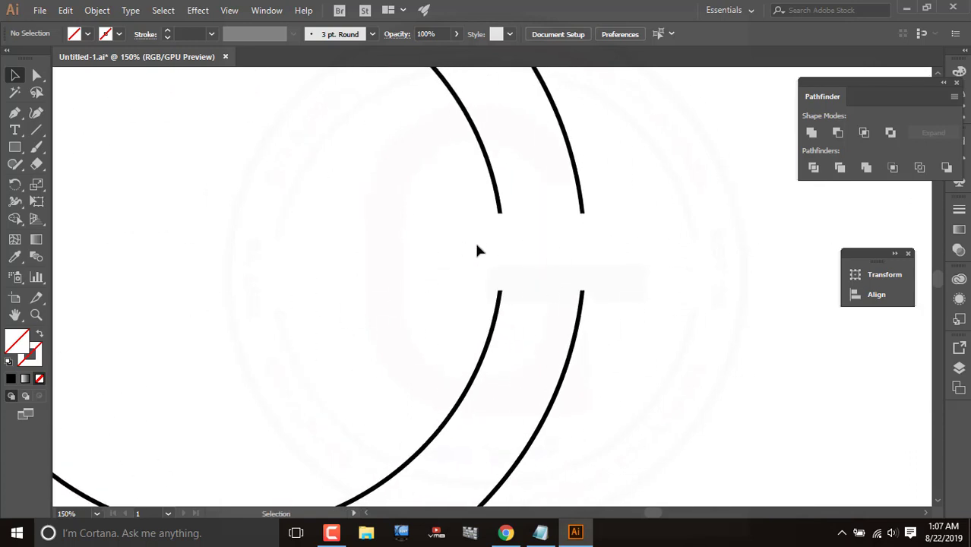
pyautogui.scroll(-3, 564, 295)
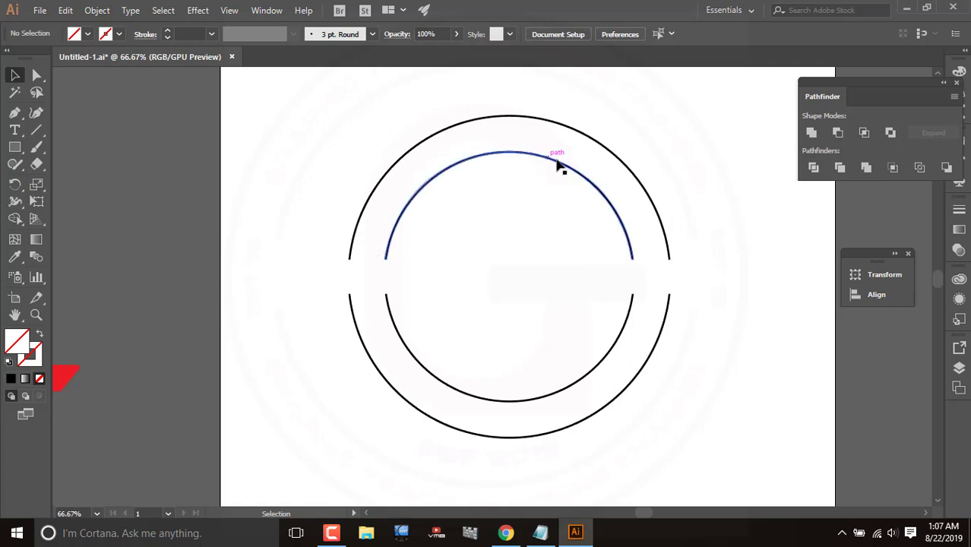
pyautogui.click(14, 147)
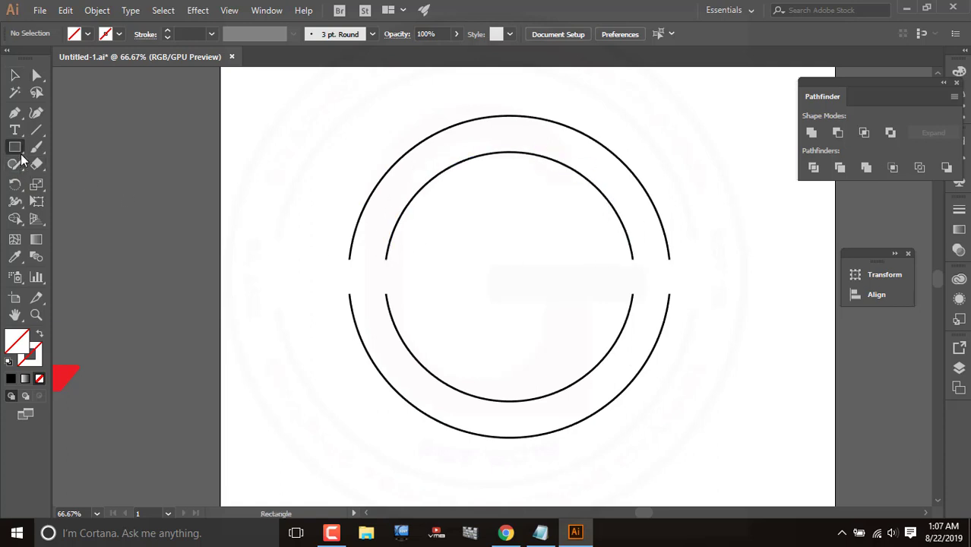
pyautogui.click(78, 185)
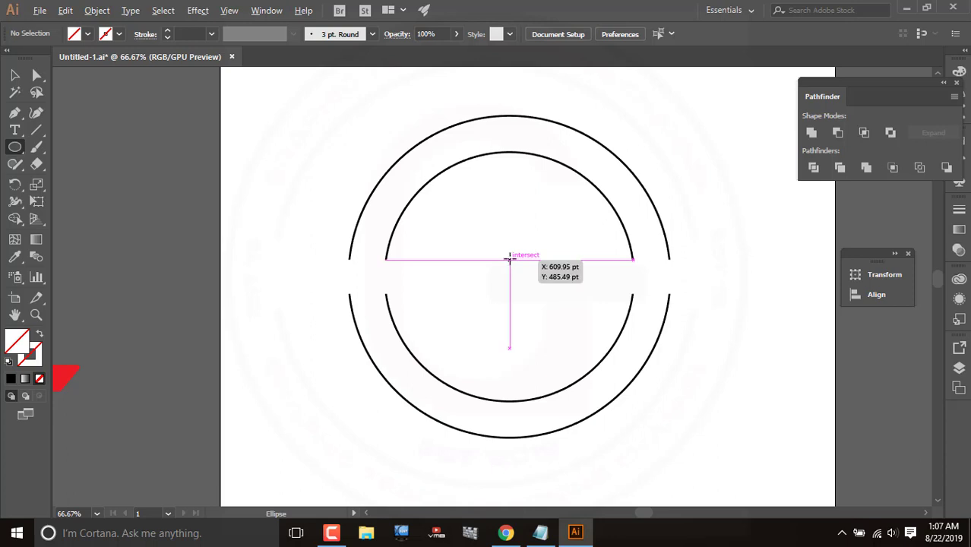
pyautogui.moveTo(509, 258)
pyautogui.mouseDown()
pyautogui.moveTo(636, 408)
pyautogui.moveTo(570, 333)
pyautogui.moveTo(575, 323)
pyautogui.mouseUp()
pyautogui.press('Delete')
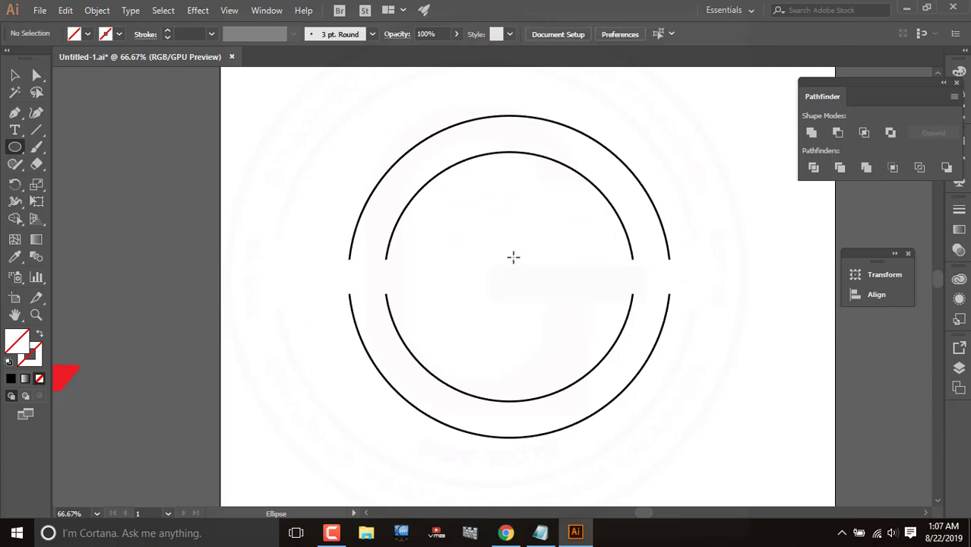
# - Group the four ring arcs into a single object and reselect the group
pyautogui.click(15, 74)
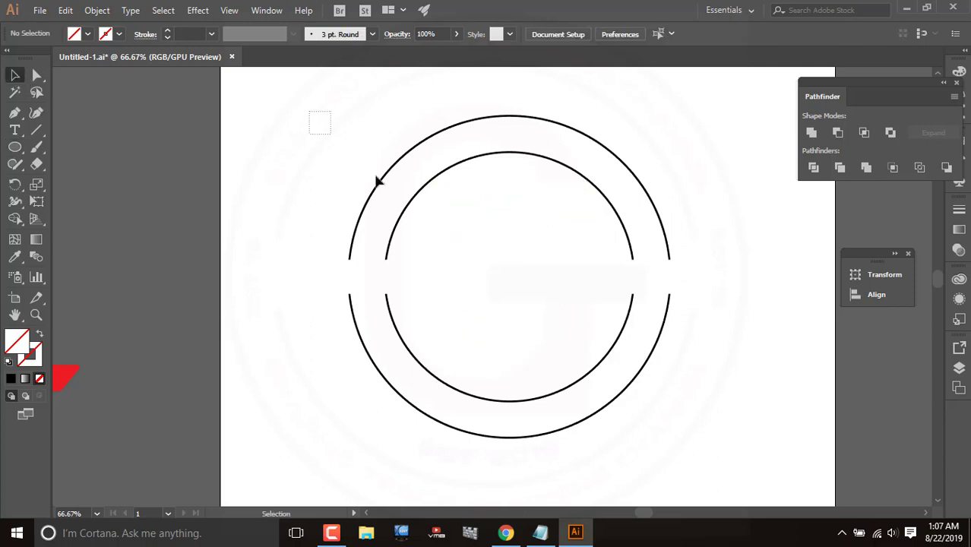
pyautogui.moveTo(378, 180); pyautogui.dragTo(677, 430)
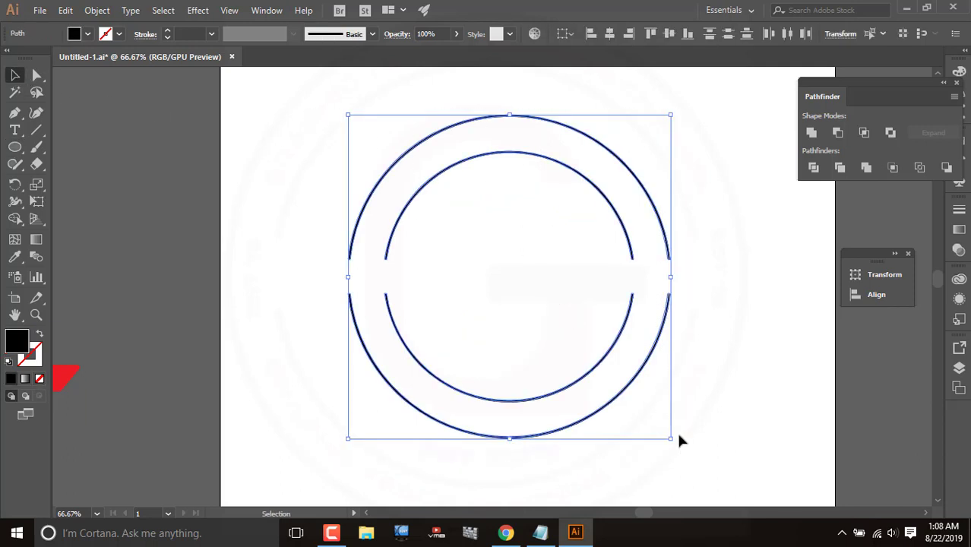
pyautogui.rightClick(590, 188)
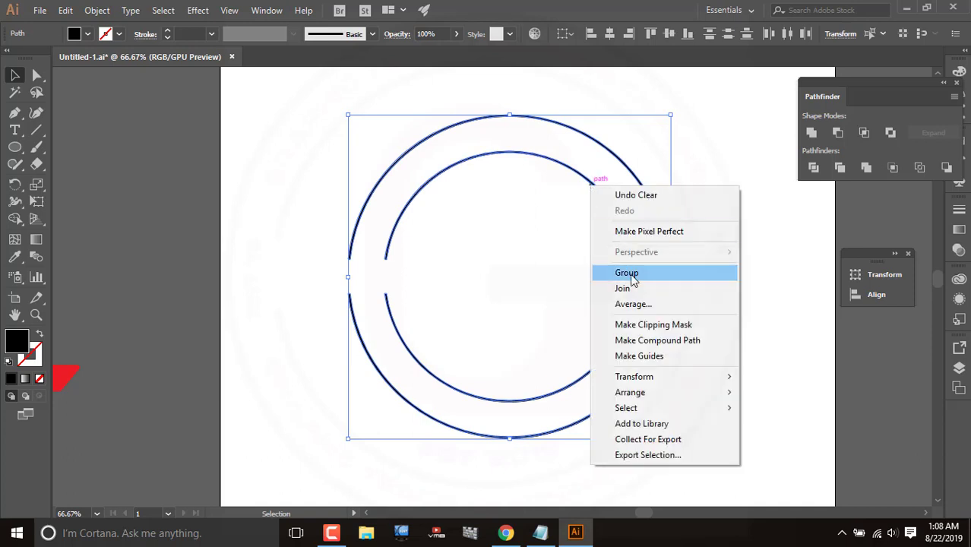
pyautogui.click(94, 10)
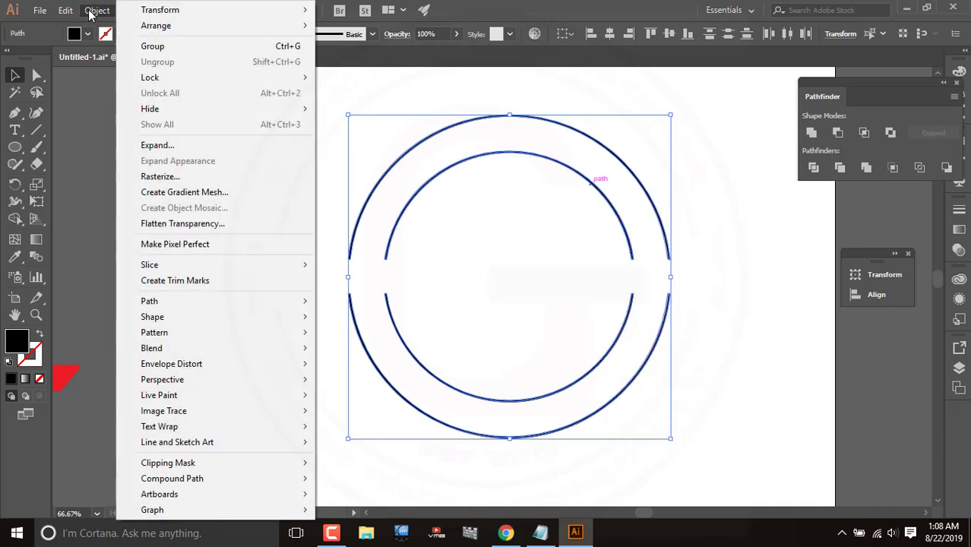
pyautogui.click(135, 50)
pyautogui.click(720, 190)
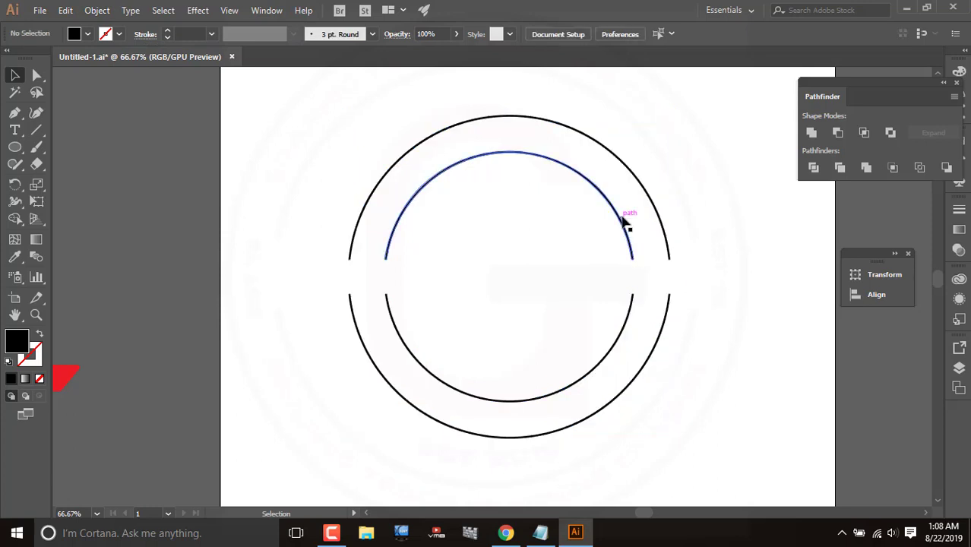
pyautogui.click(622, 219)
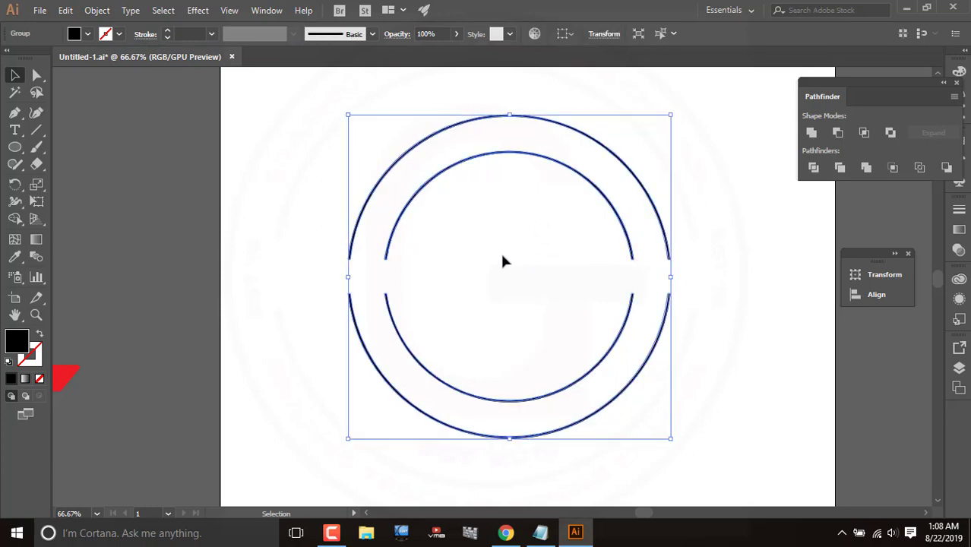
# - Draw a circle about 603 pt in diameter from the rings' centre, midway between the inner and outer arcs
pyautogui.click(14, 147)
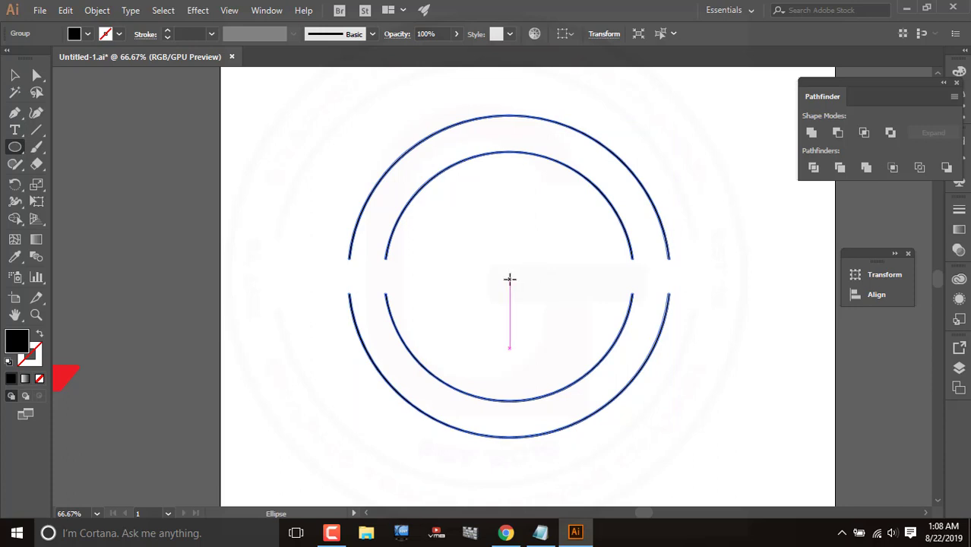
pyautogui.moveTo(509, 278); pyautogui.dragTo(656, 380)
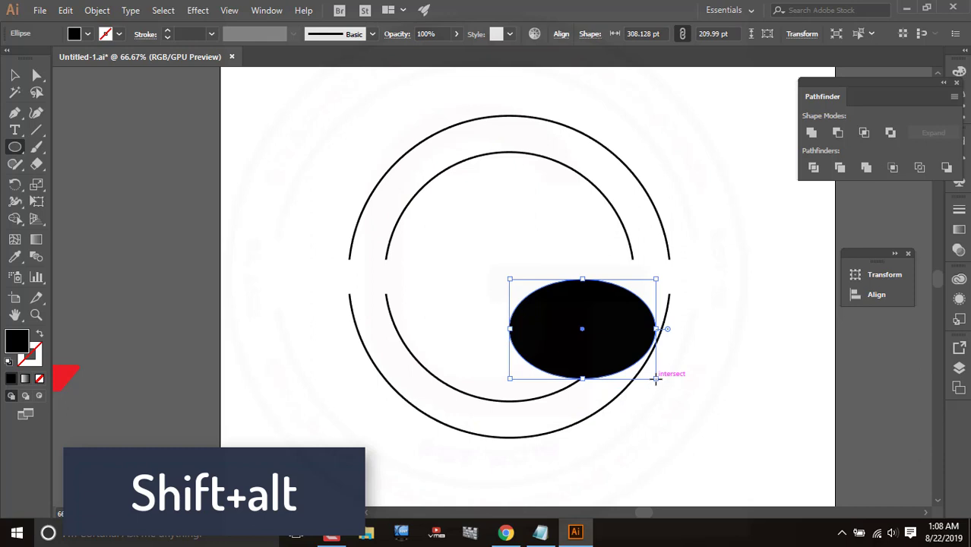
pyautogui.hotkey('ctrl', 'z')
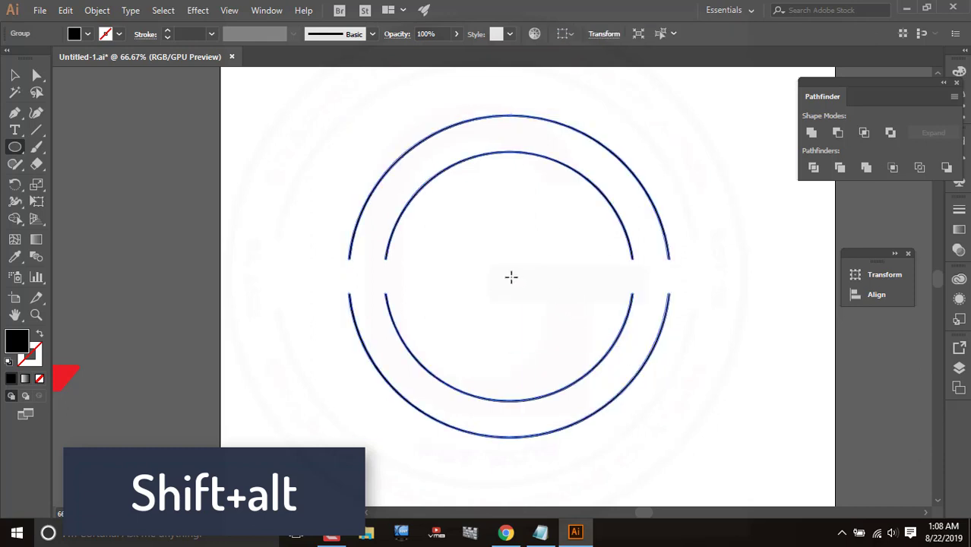
pyautogui.moveTo(510, 276); pyautogui.dragTo(652, 349)
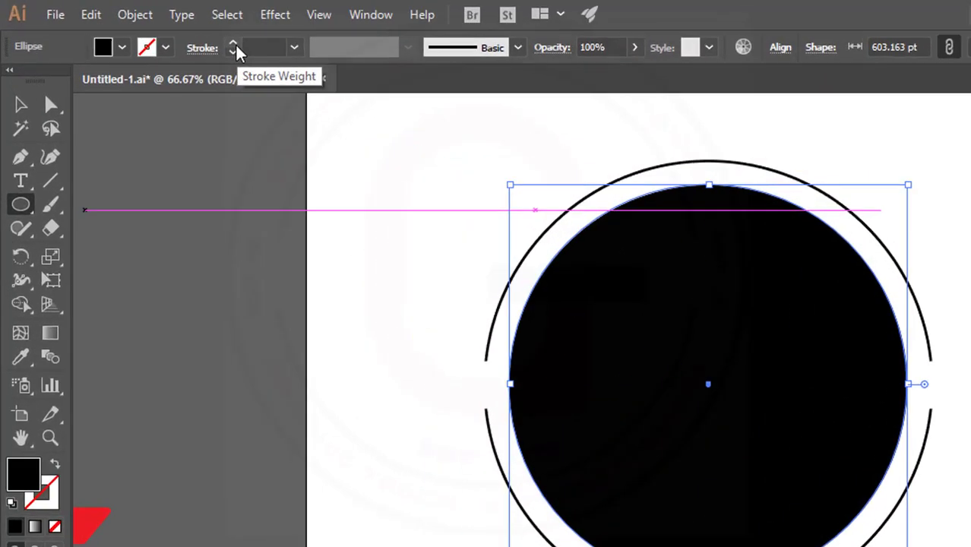
# - Give the new circle a 1 pt black stroke and set its fill to none
pyautogui.click(168, 30)
pyautogui.click(168, 31)
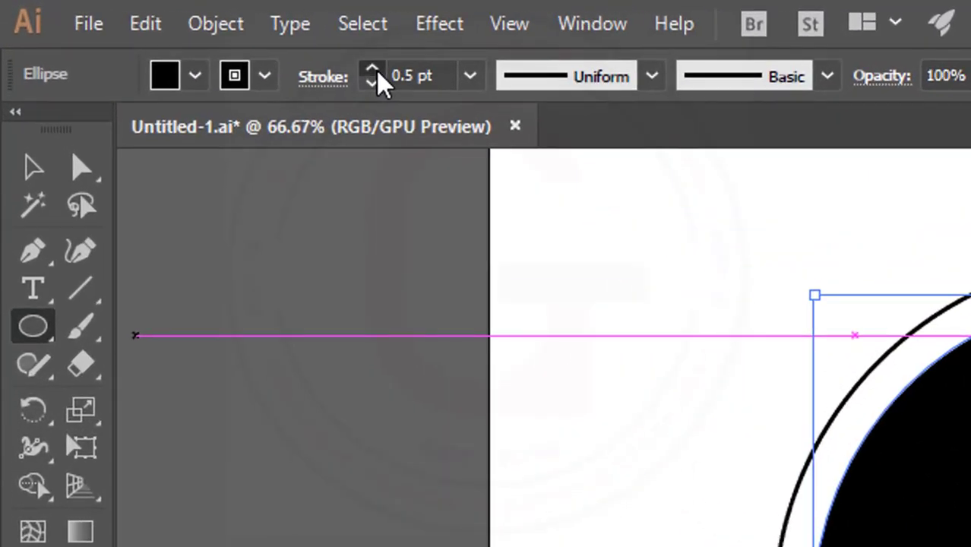
pyautogui.click(376, 70)
pyautogui.click(376, 70)
pyautogui.click(195, 76)
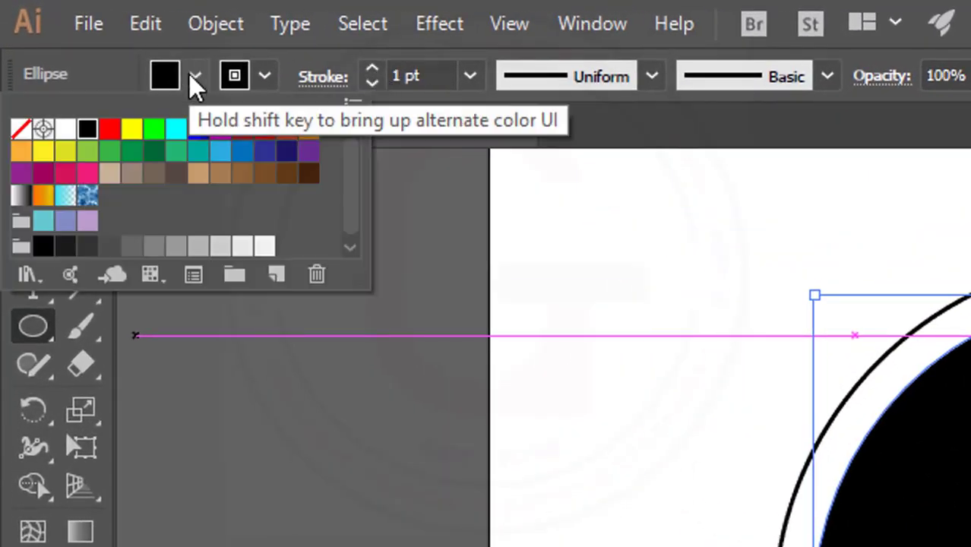
pyautogui.click(21, 130)
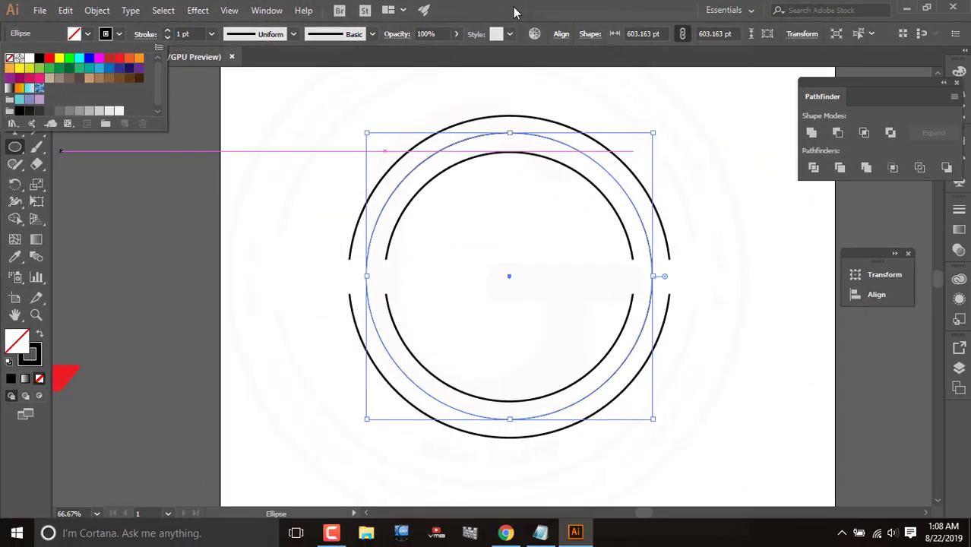
pyautogui.click(625, 10)
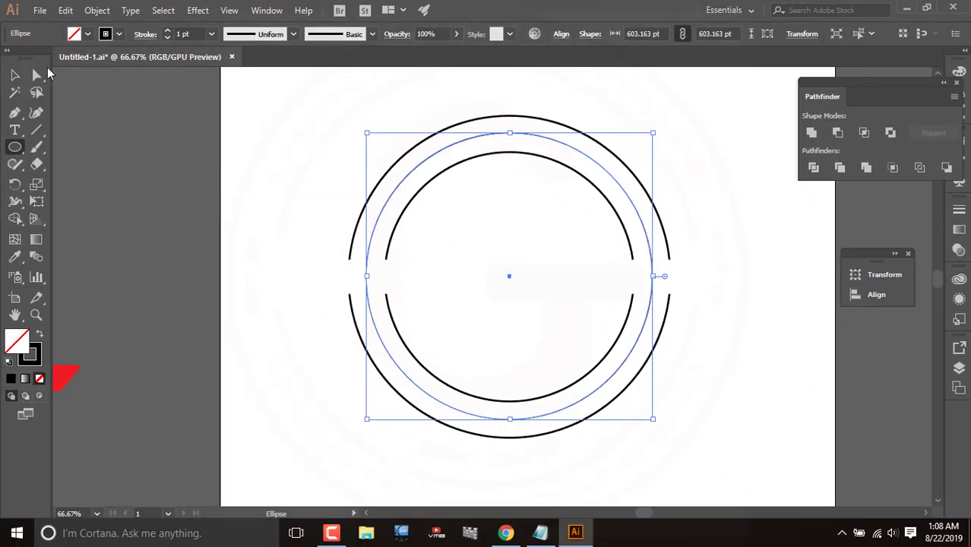
# - Align the circle and the grouped arcs to each other's vertical centre, with alignment set relative to the selection
pyautogui.click(14, 75)
pyautogui.moveTo(448, 84); pyautogui.dragTo(707, 425)
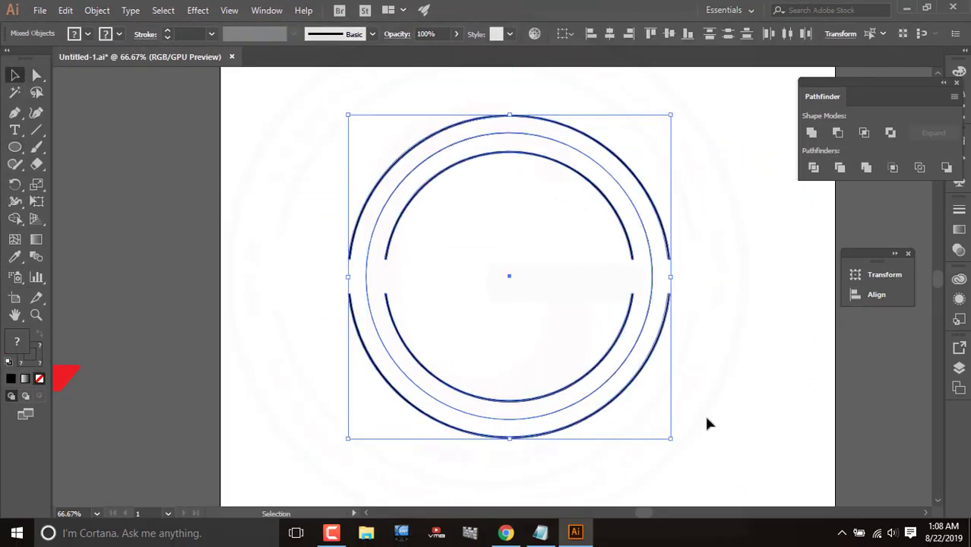
pyautogui.click(669, 34)
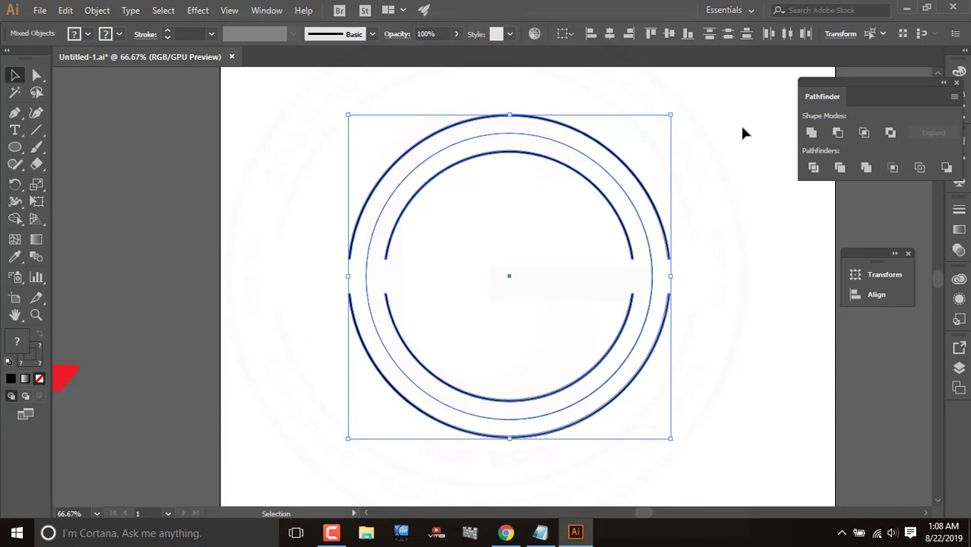
pyautogui.click(883, 34)
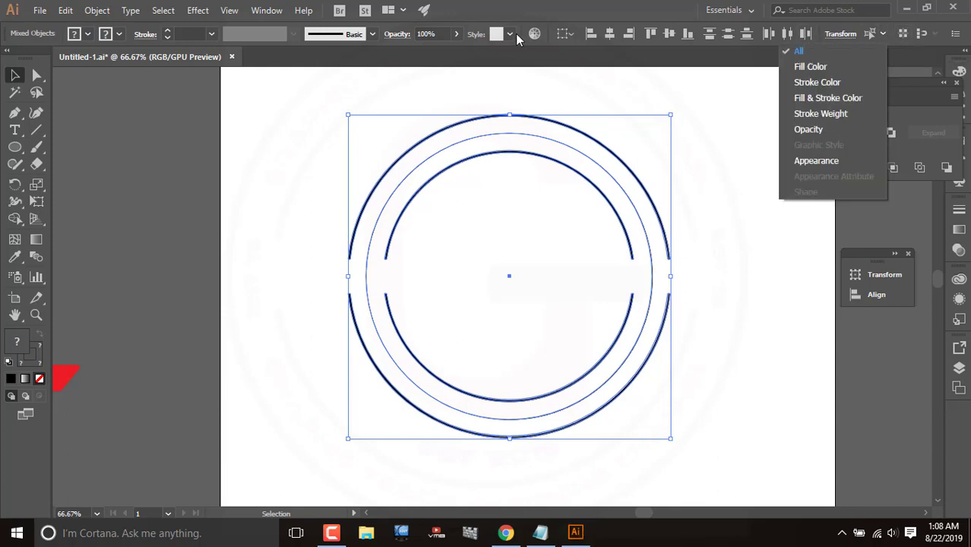
pyautogui.click(571, 33)
pyautogui.click(572, 32)
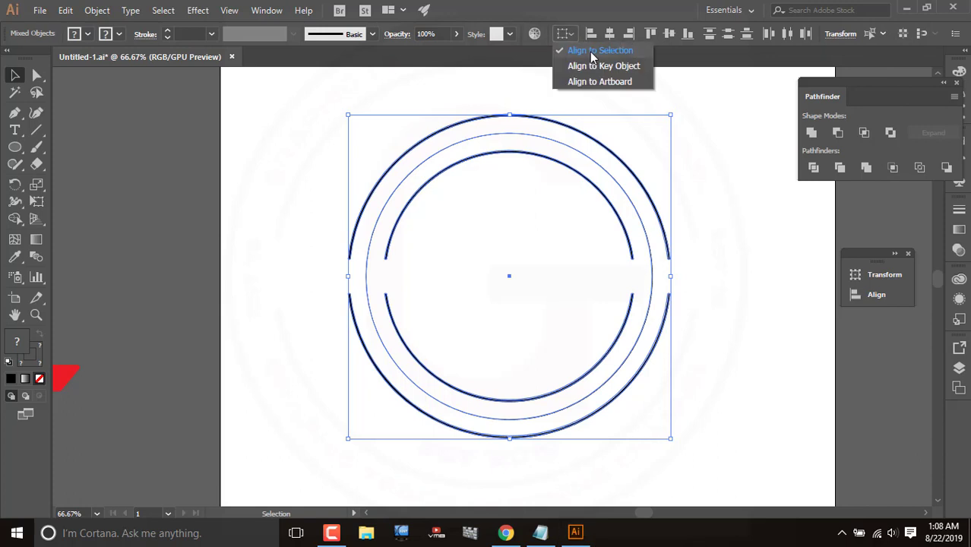
pyautogui.click(563, 12)
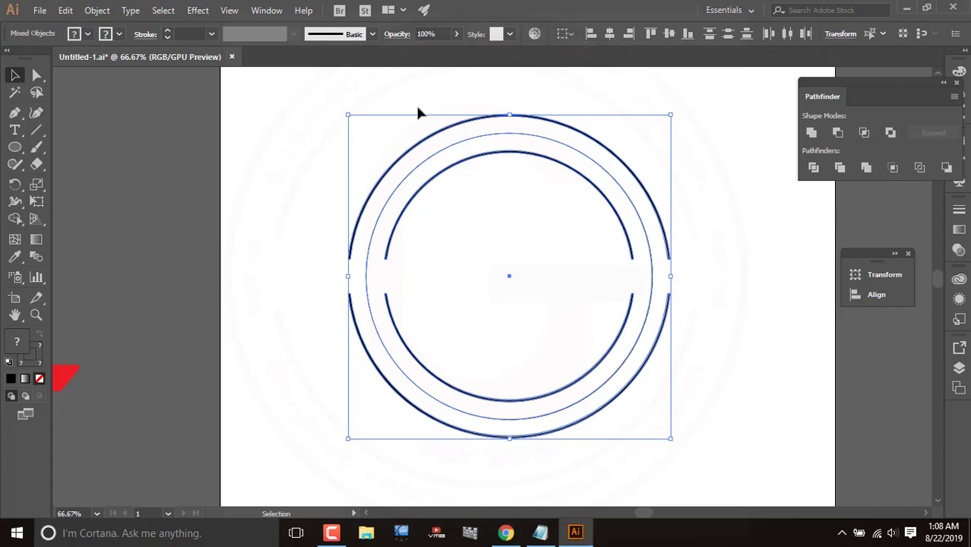
# - Align the thin circle and the grouped arcs to each other's horizontal centre
pyautogui.click(730, 232)
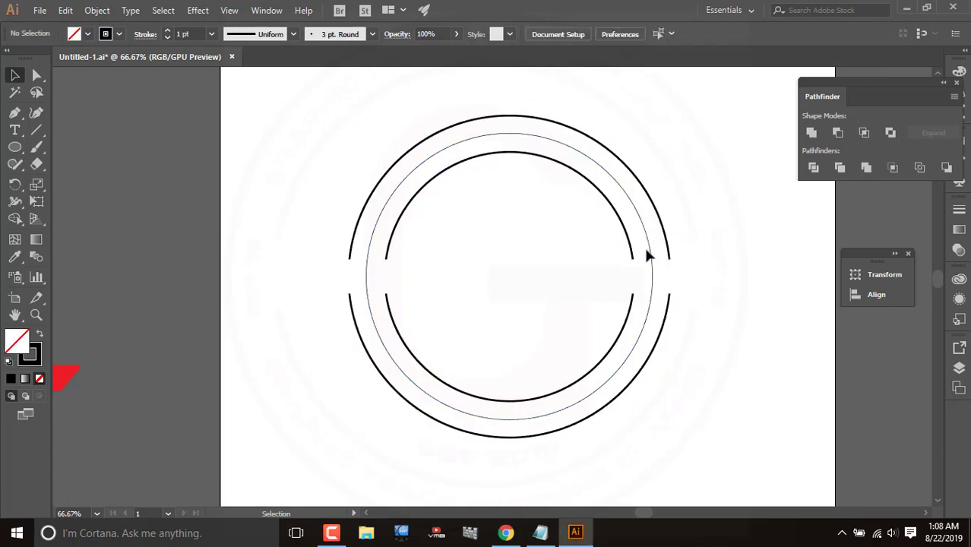
pyautogui.click(650, 254)
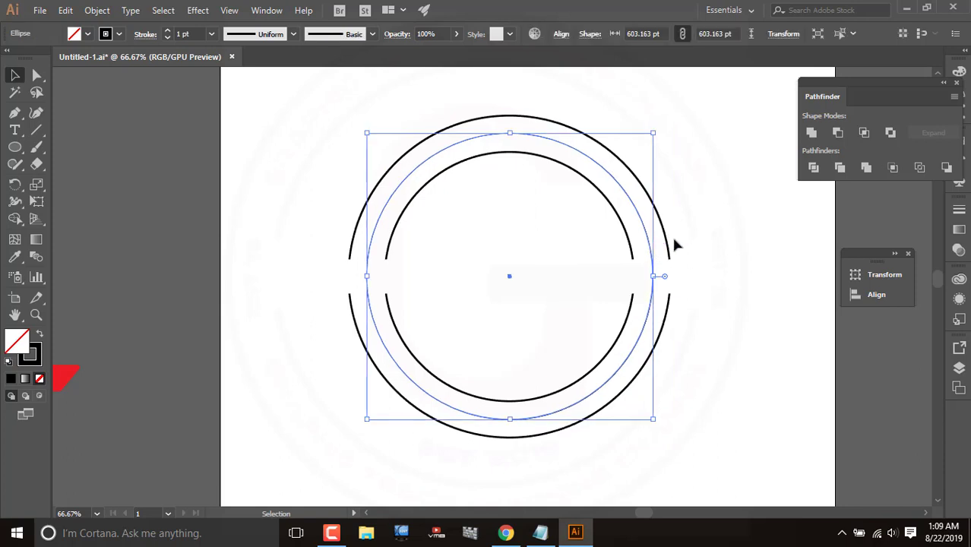
pyautogui.click(729, 218)
pyautogui.moveTo(417, 128); pyautogui.dragTo(665, 433)
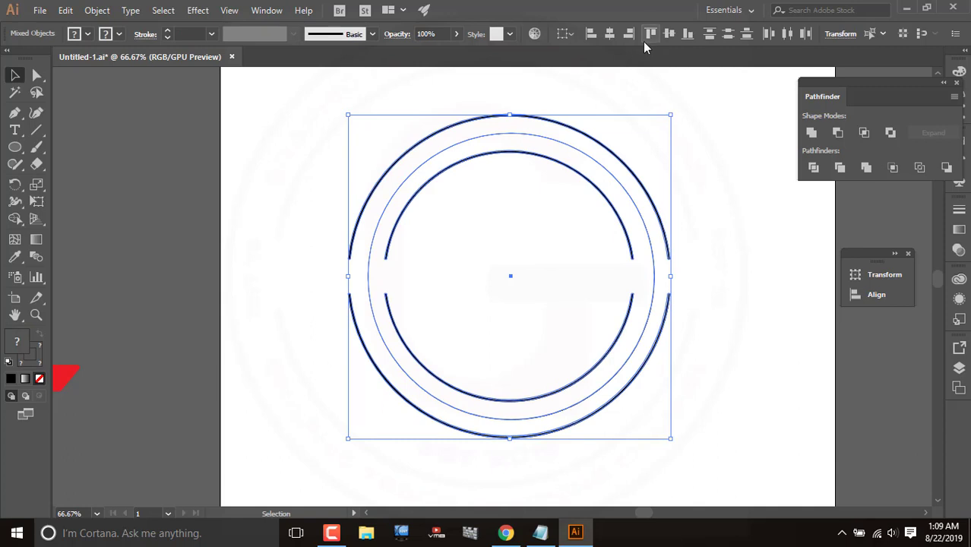
pyautogui.click(610, 34)
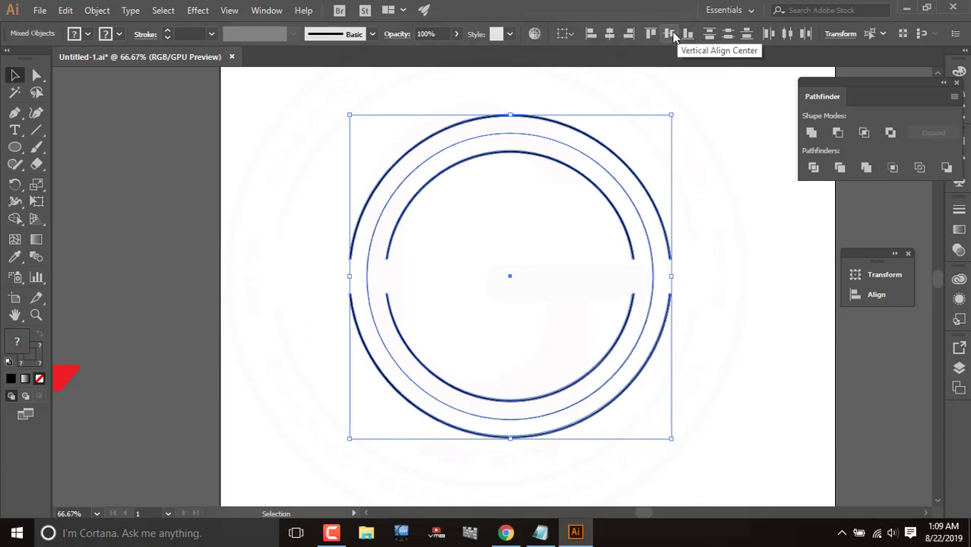
pyautogui.click(710, 153)
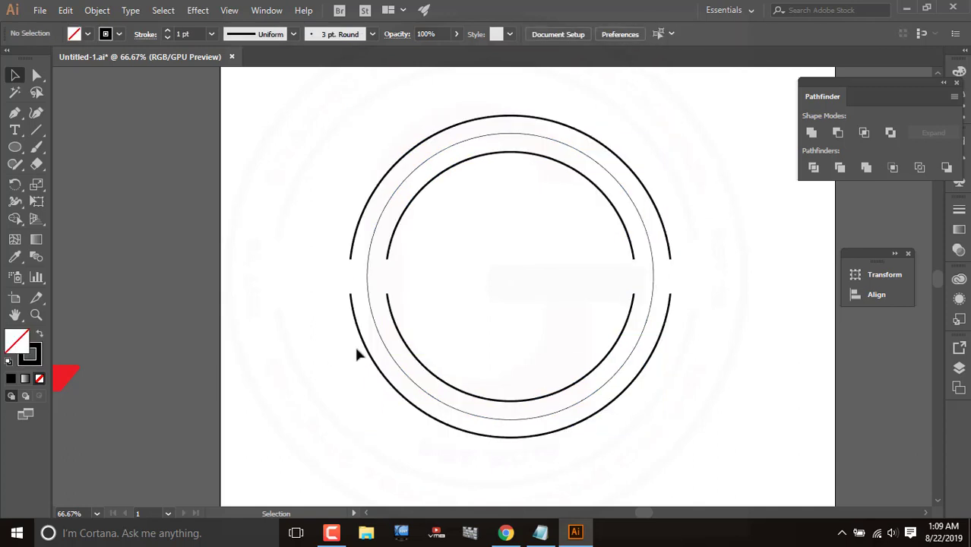
pyautogui.click(369, 276)
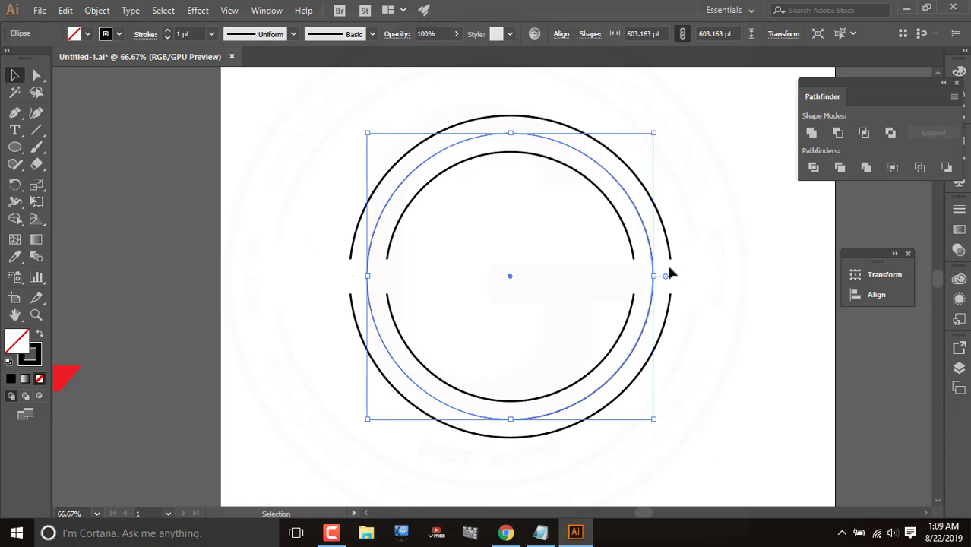
pyautogui.scroll(1, 667, 262)
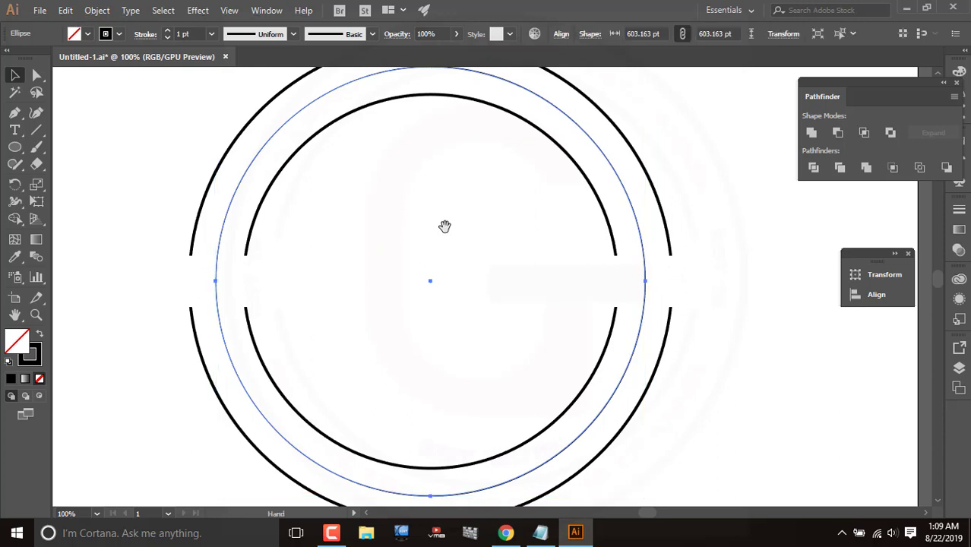
pyautogui.moveTo(445, 223); pyautogui.dragTo(487, 269)
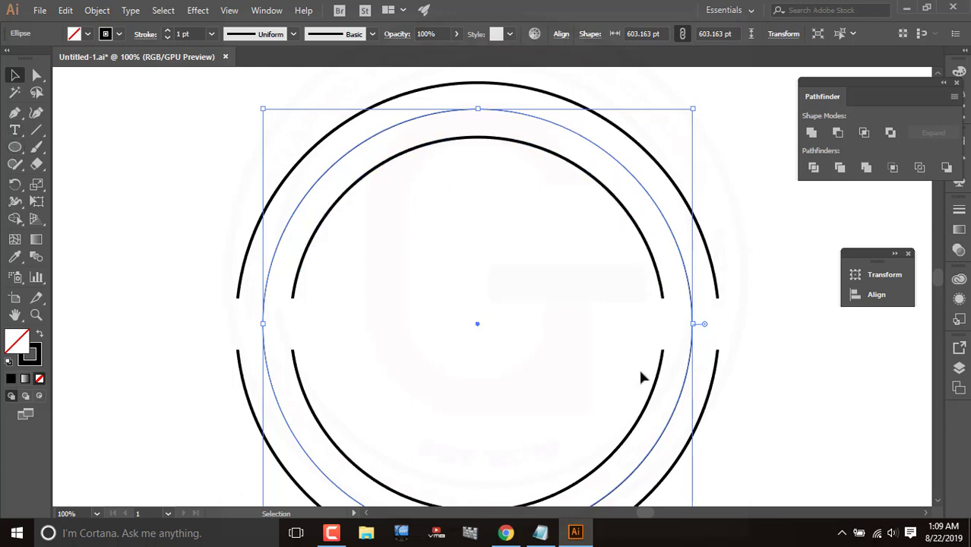
pyautogui.scroll(-1, 350, 266)
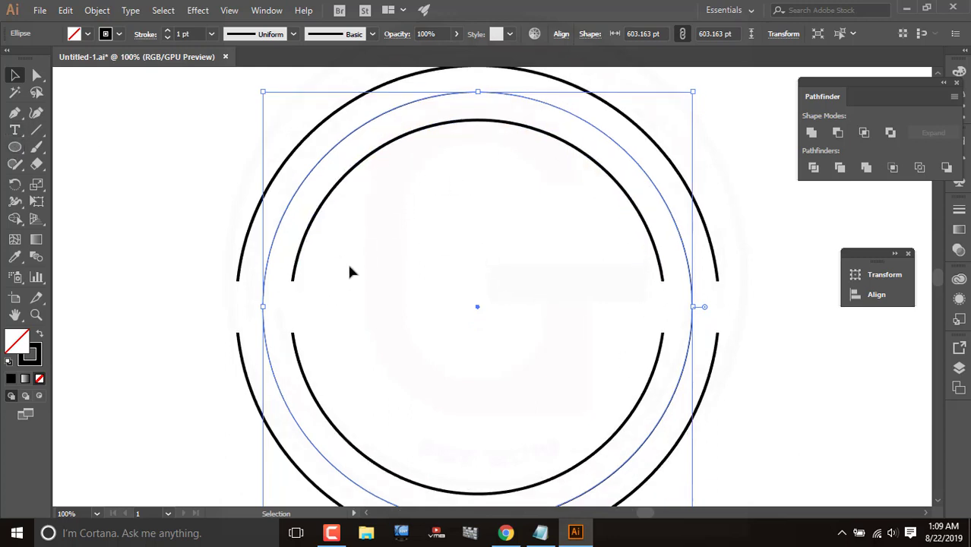
pyautogui.scroll(-1, 350, 269)
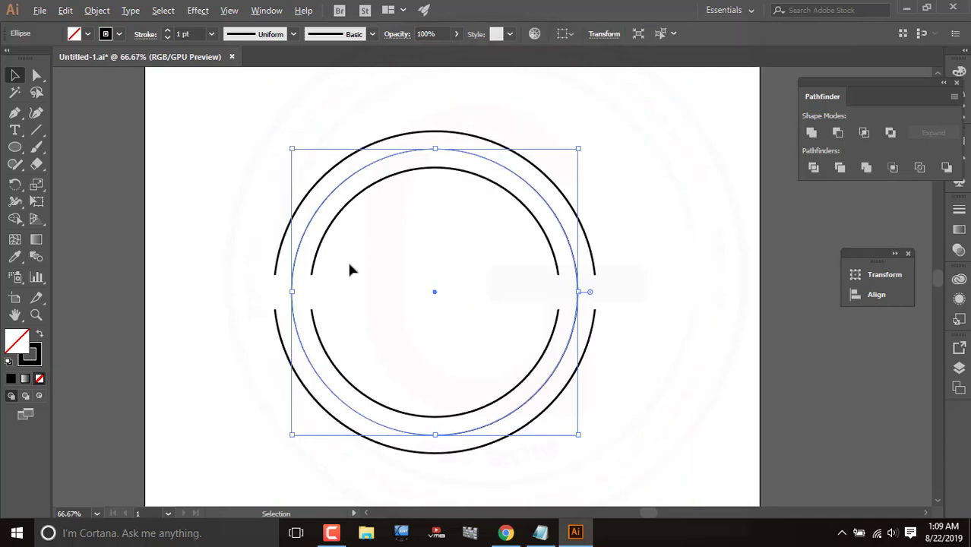
pyautogui.scroll(1, 349, 269)
pyautogui.scroll(-1, 350, 269)
pyautogui.click(15, 113)
pyautogui.click(262, 291)
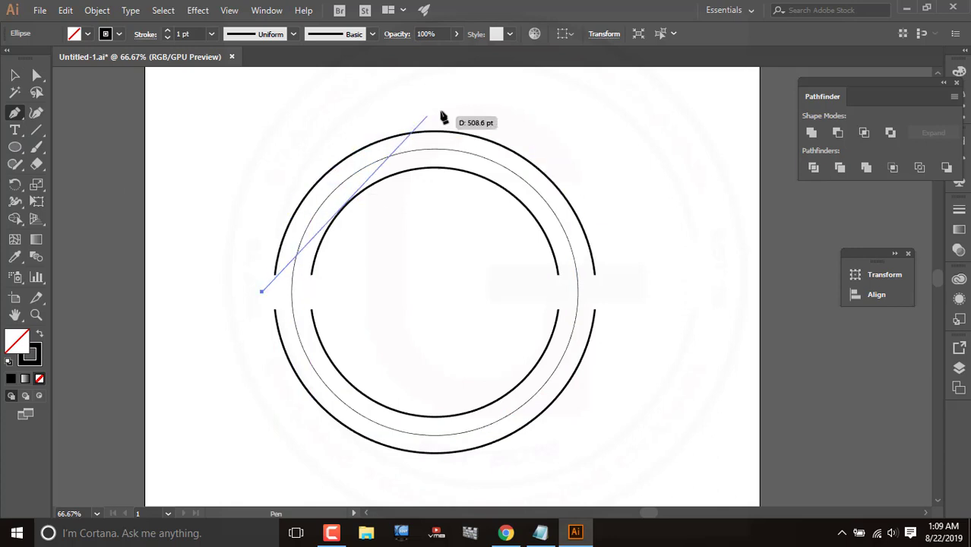
pyautogui.moveTo(452, 106); pyautogui.dragTo(653, 142)
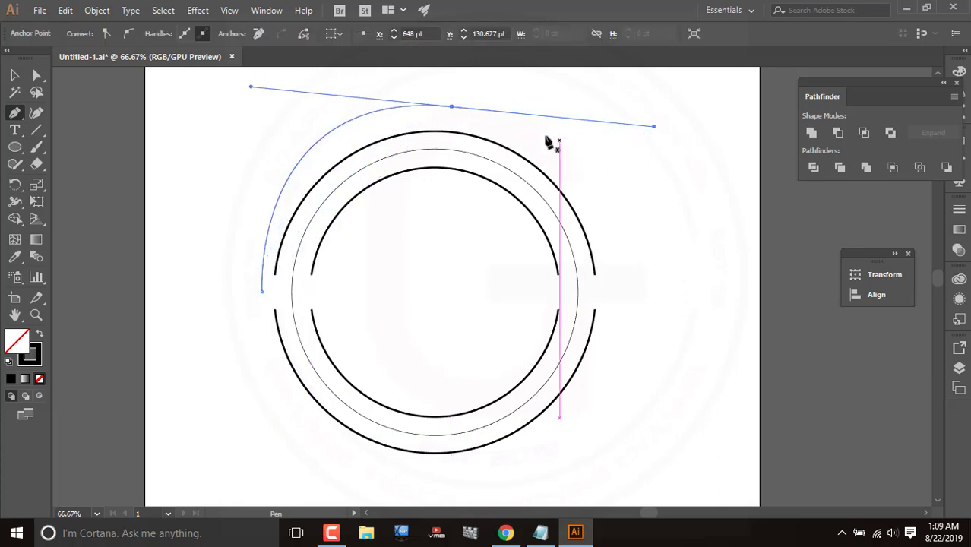
pyautogui.click(8, 80)
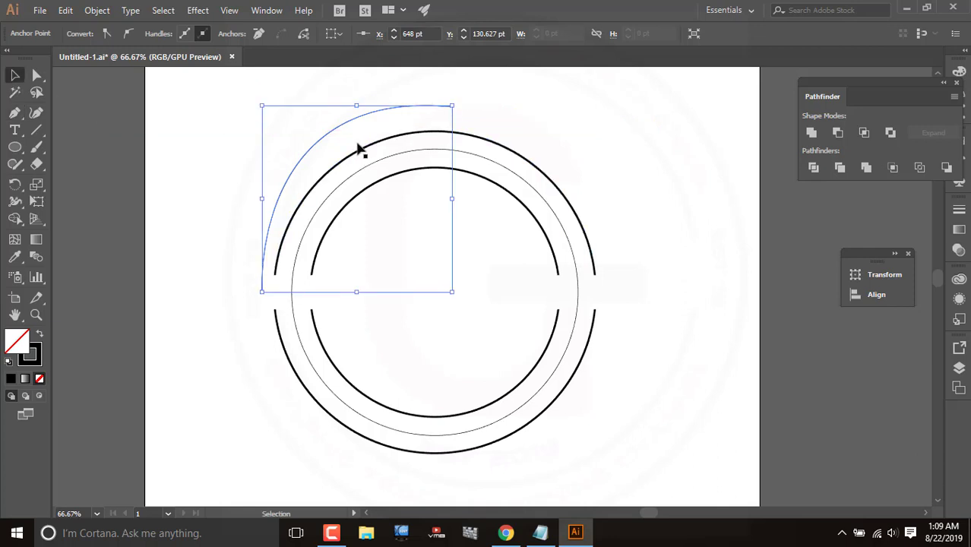
pyautogui.hotkey('ctrl', 'z')
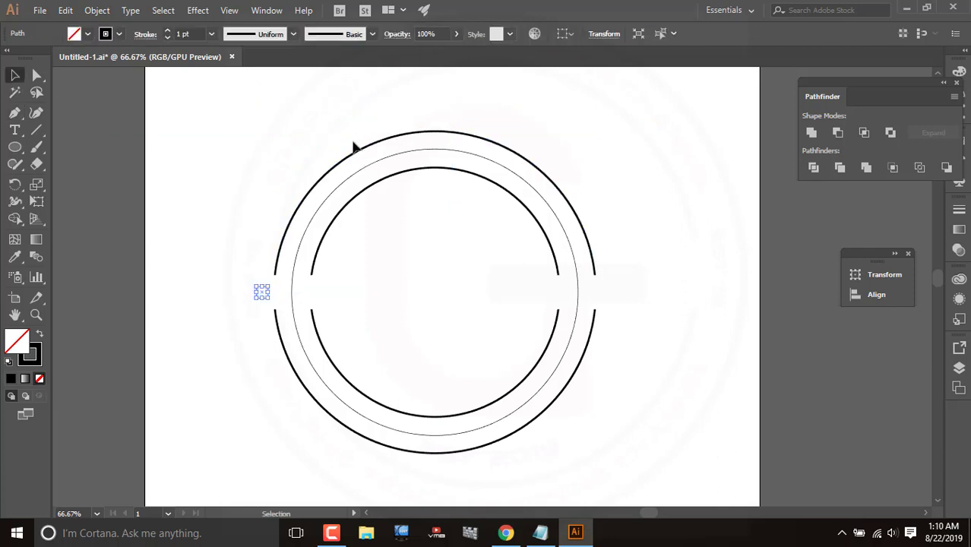
pyautogui.click(282, 286)
pyautogui.moveTo(253, 286); pyautogui.dragTo(275, 305)
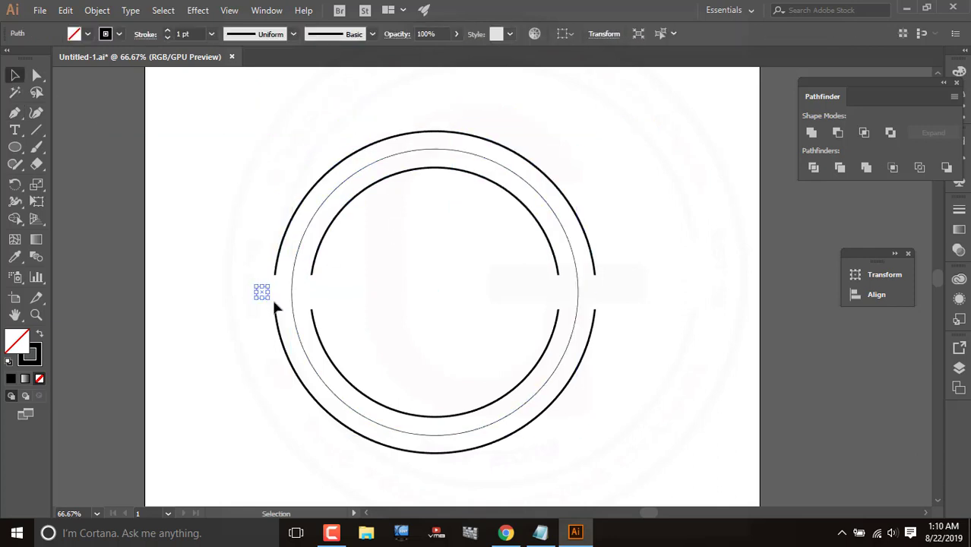
pyautogui.click(275, 304)
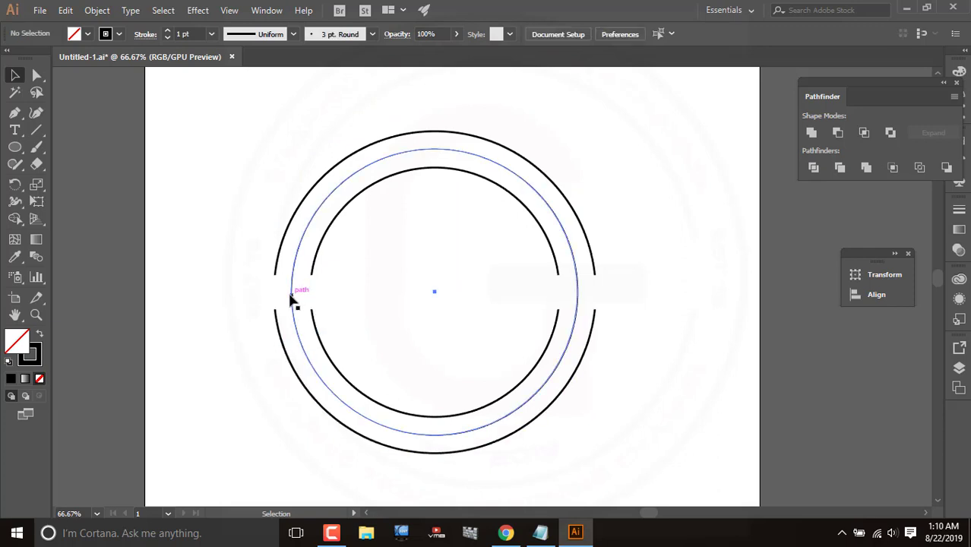
# - Try to cut the thin middle circle down to its upper half by dragging out its pie angle
pyautogui.click(292, 300)
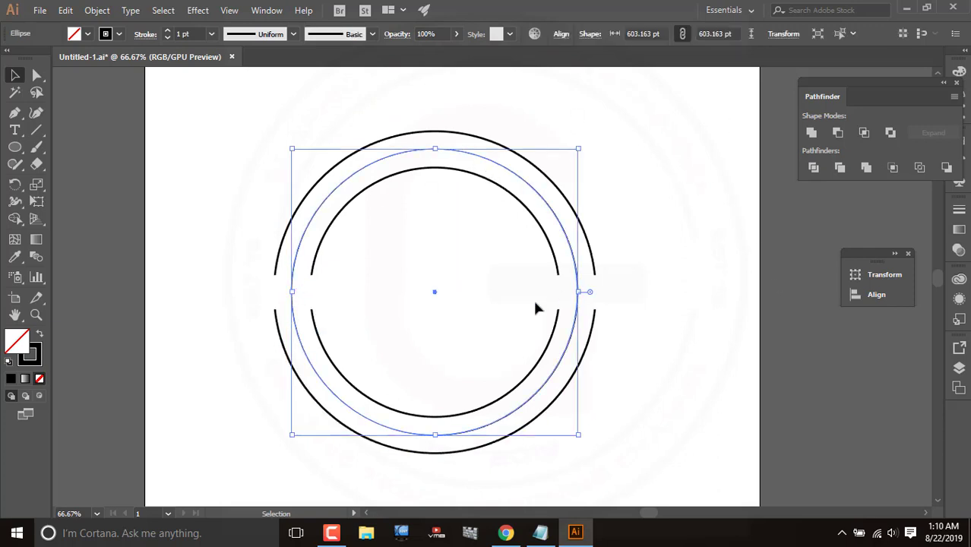
pyautogui.moveTo(589, 293); pyautogui.dragTo(266, 298)
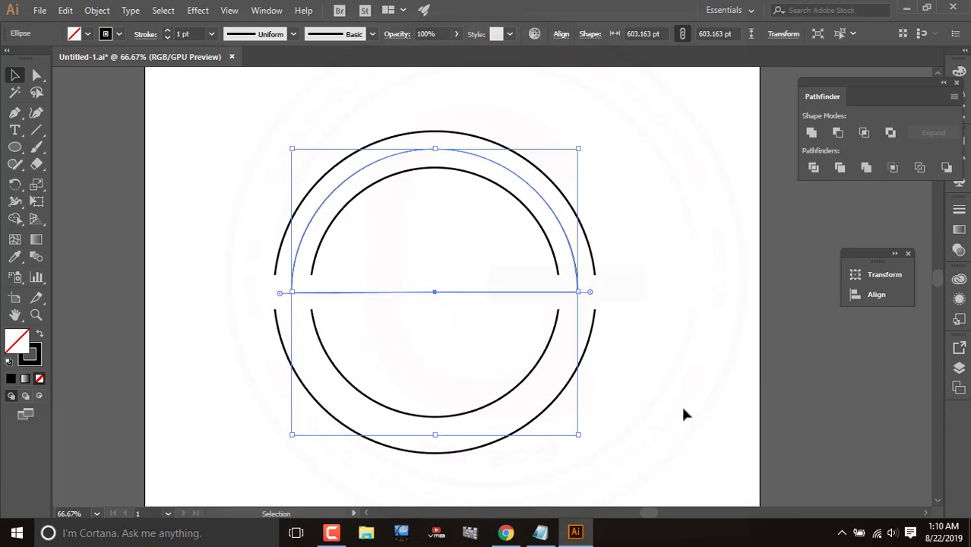
pyautogui.hotkey('ctrl', 'z')
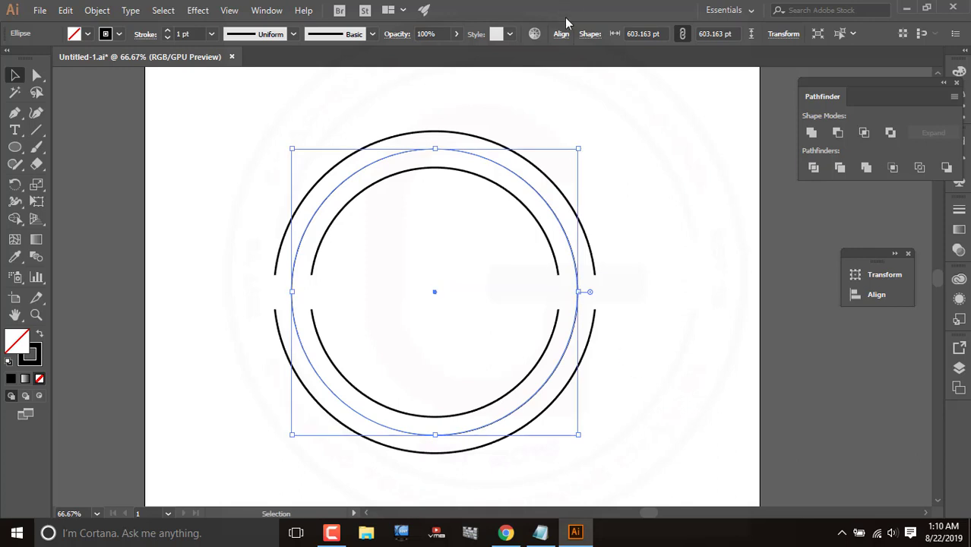
# - Set the thin circle's pie start angle to 180° so only its lower half remains
pyautogui.click(777, 36)
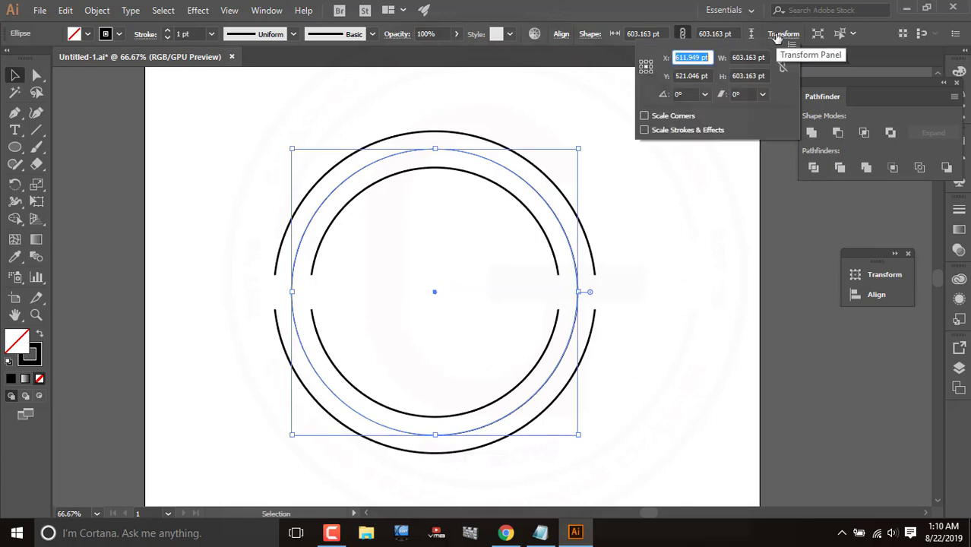
pyautogui.click(267, 10)
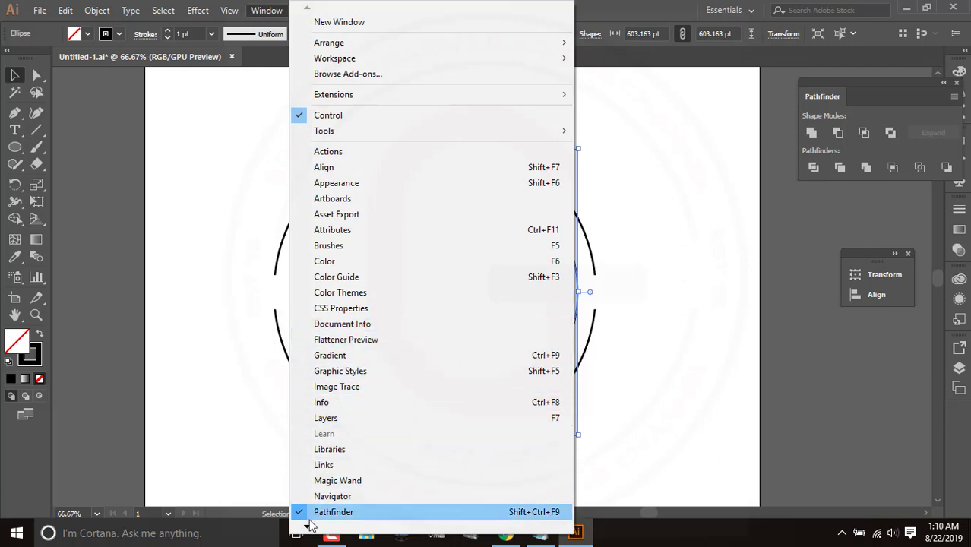
pyautogui.moveTo(306, 530)
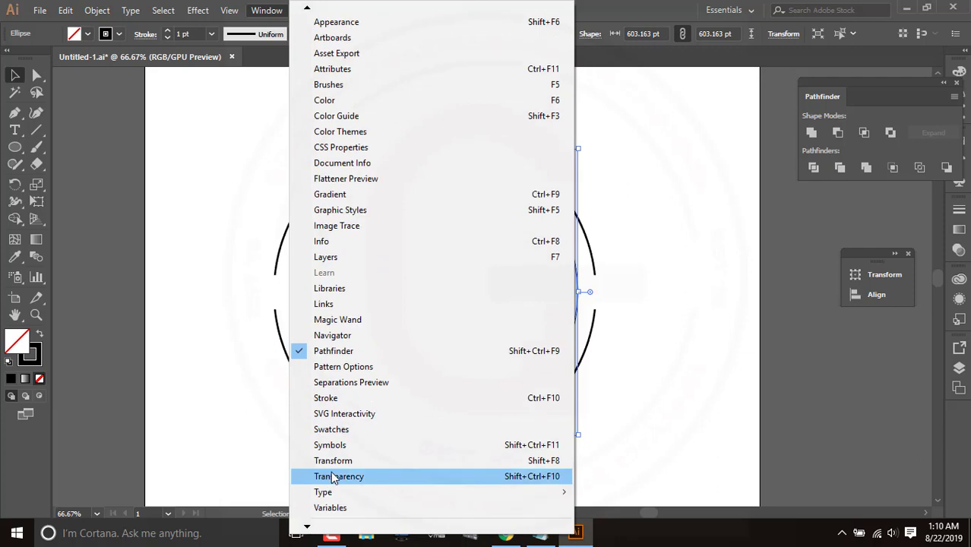
pyautogui.click(333, 462)
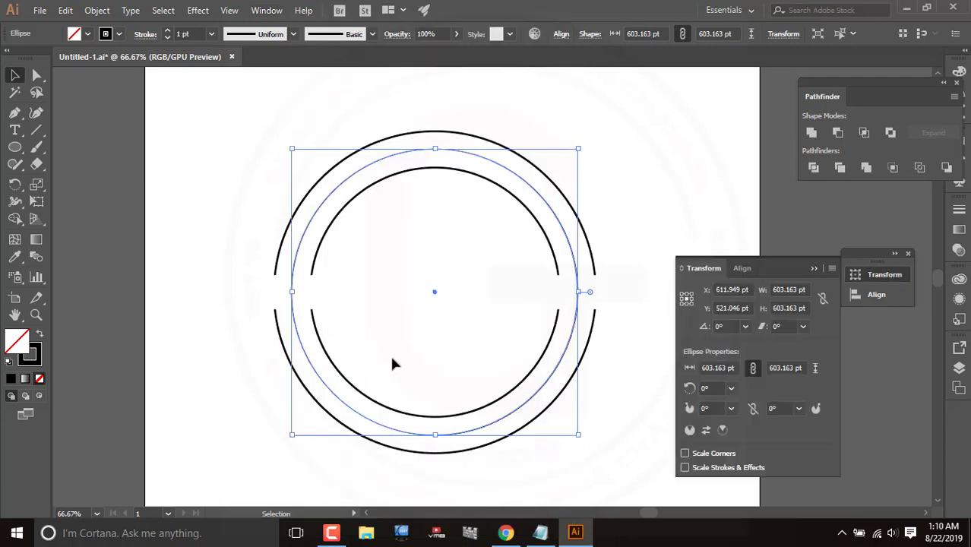
pyautogui.click(732, 408)
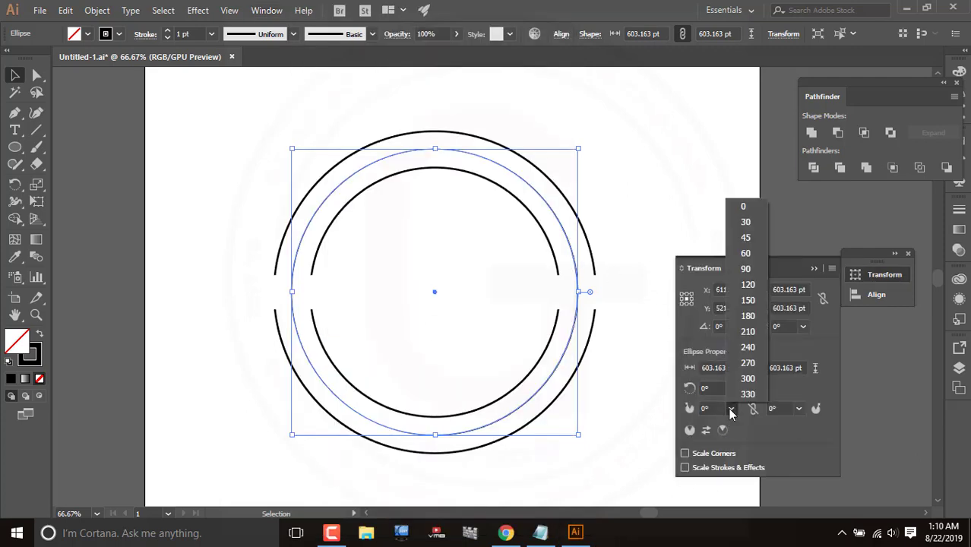
pyautogui.click(748, 316)
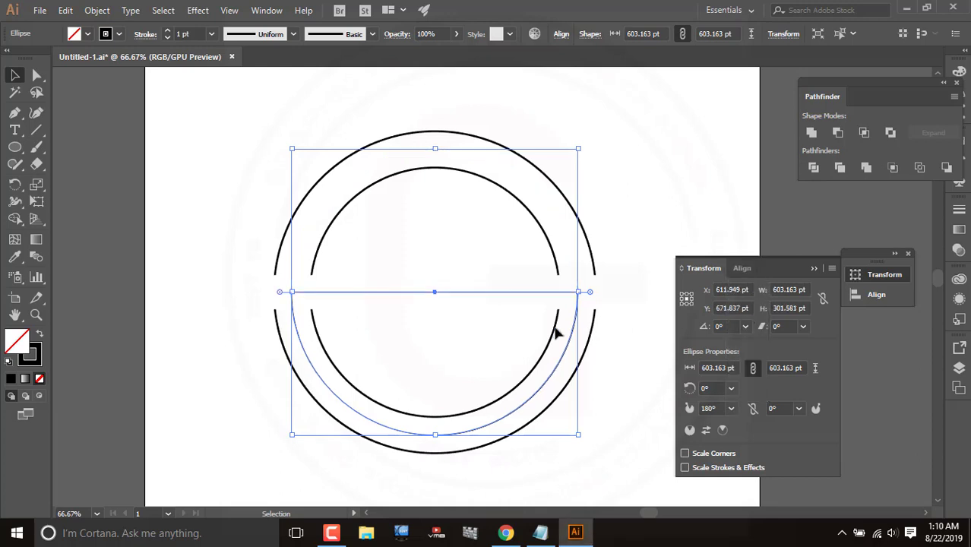
pyautogui.click(646, 219)
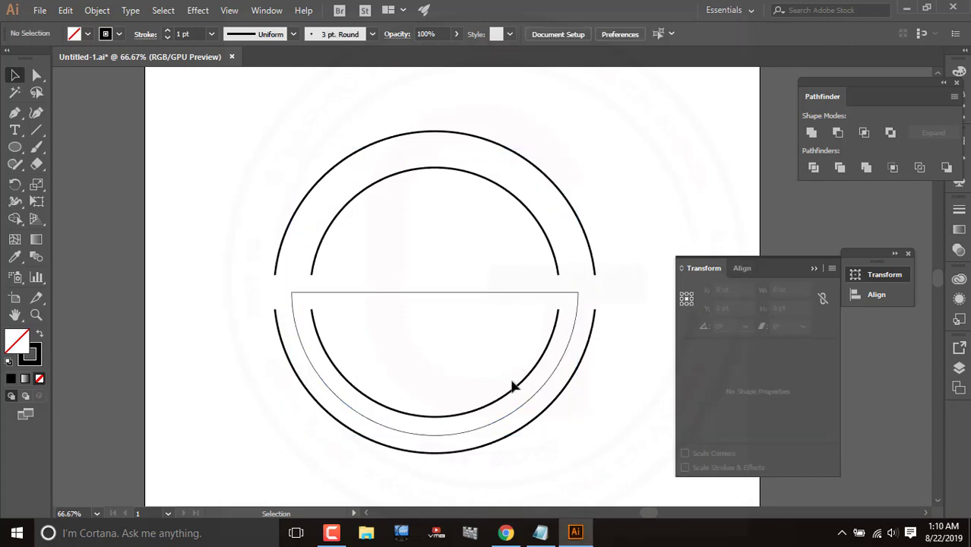
pyautogui.click(479, 430)
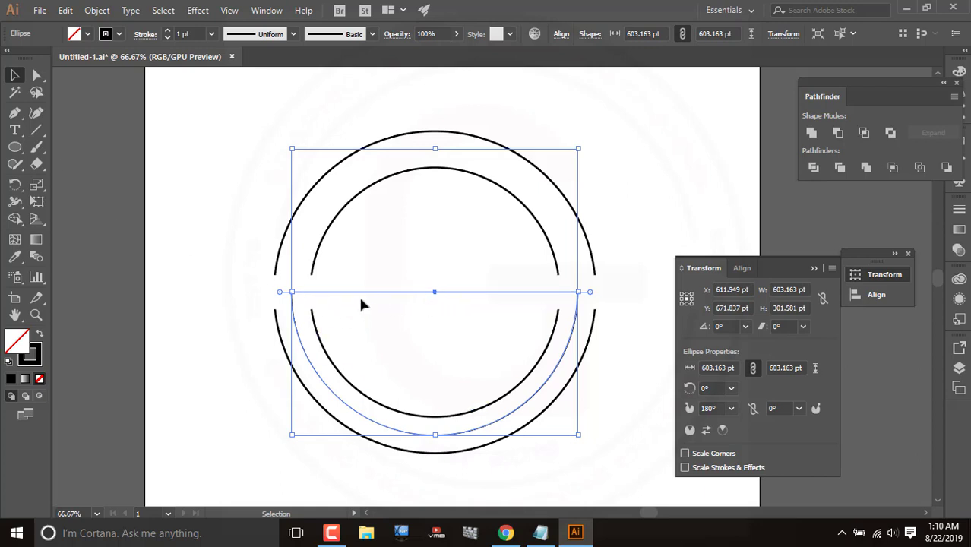
pyautogui.click(18, 168)
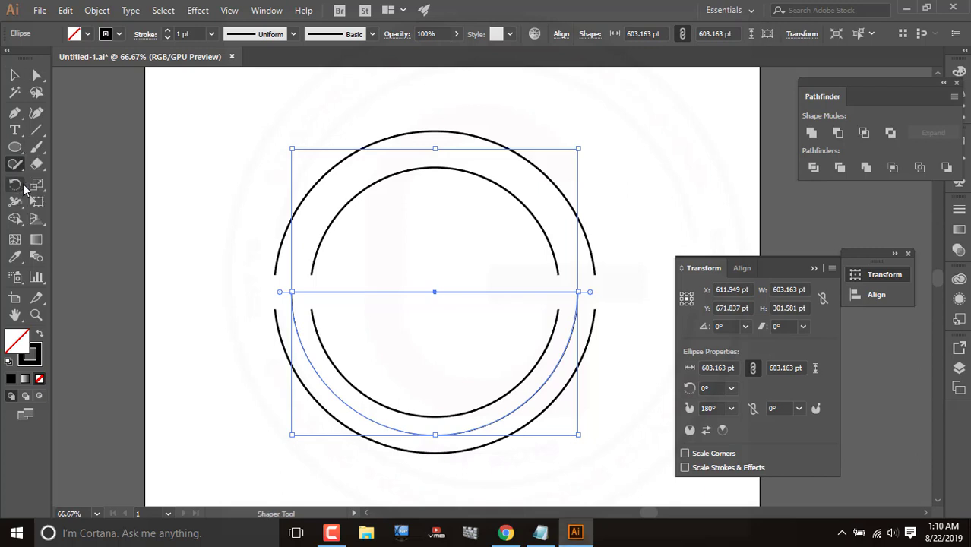
pyautogui.hotkey('ctrl', 'shift', 'a')
pyautogui.moveTo(25, 190); pyautogui.dragTo(84, 212)
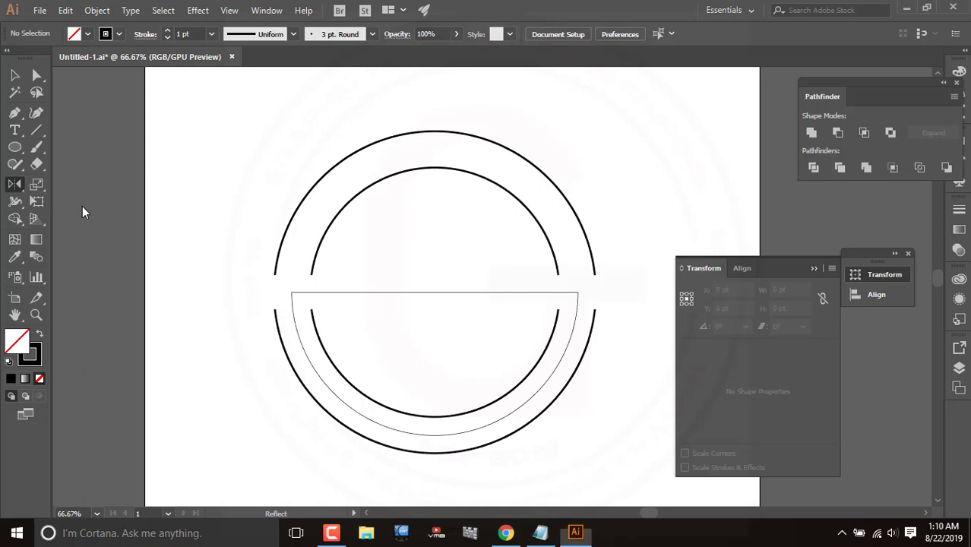
pyautogui.doubleClick(14, 185)
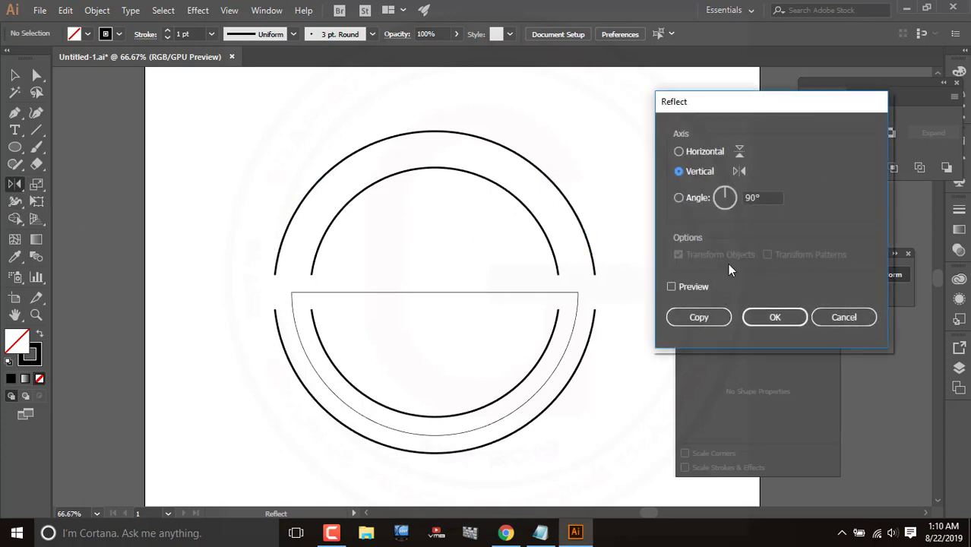
pyautogui.click(708, 152)
pyautogui.click(688, 292)
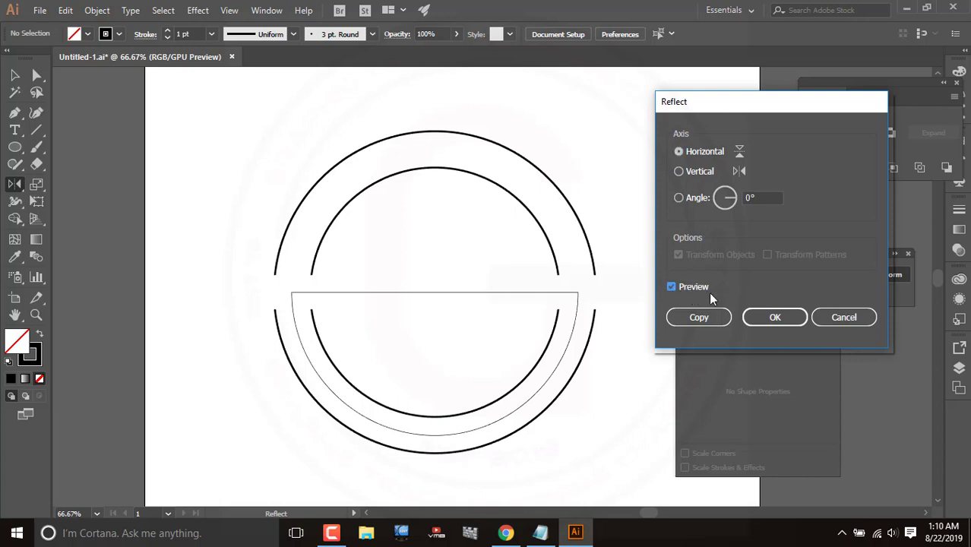
pyautogui.click(844, 317)
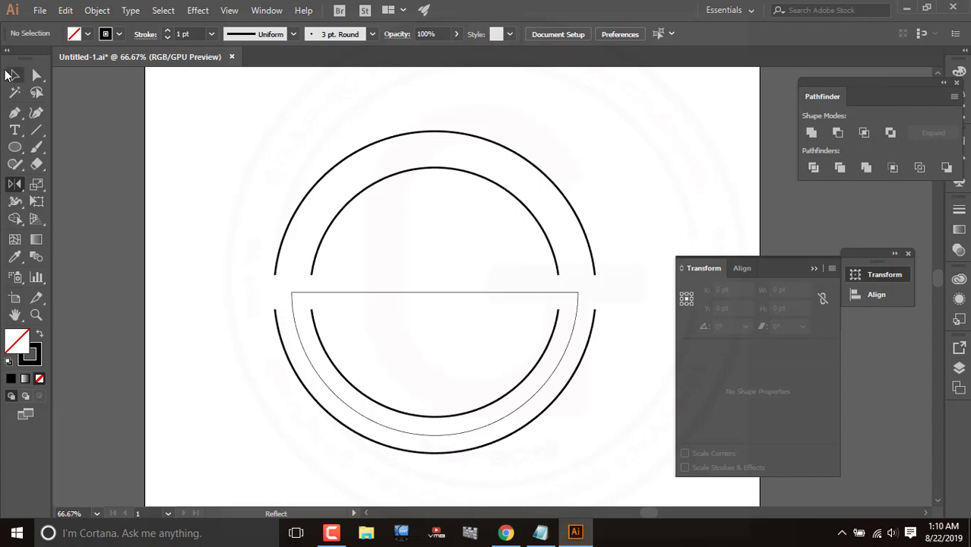
# - Create a copy of the thin lower half-circle reflected across the horizontal axis
pyautogui.click(12, 75)
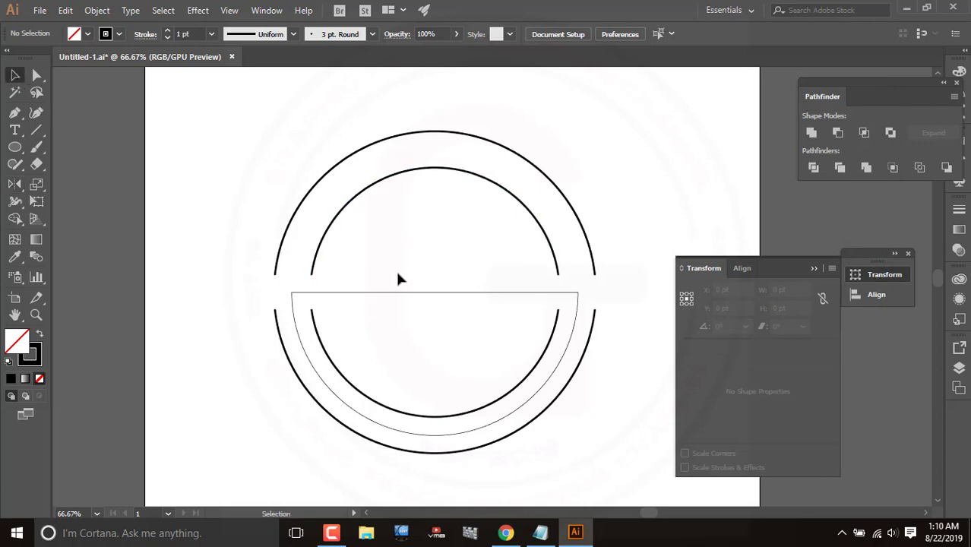
pyautogui.click(399, 293)
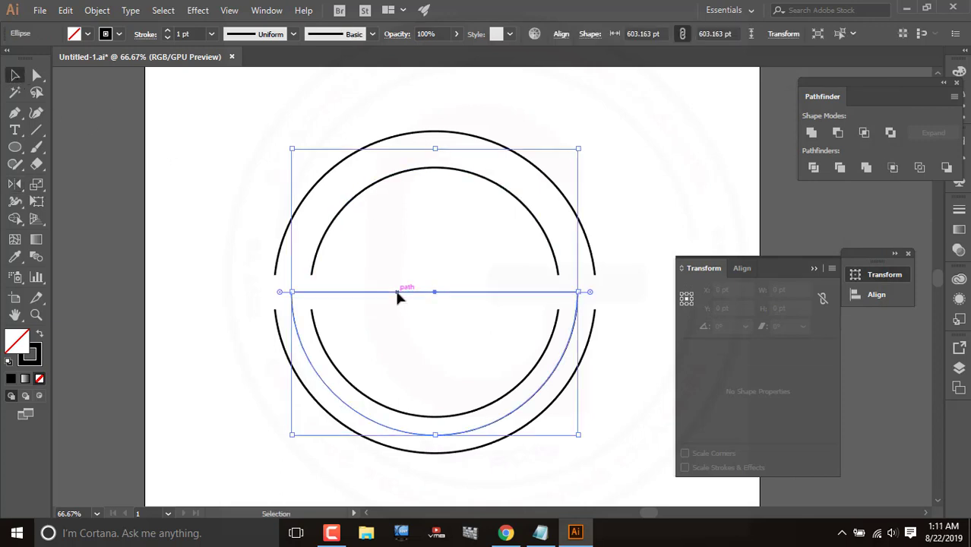
pyautogui.doubleClick(15, 187)
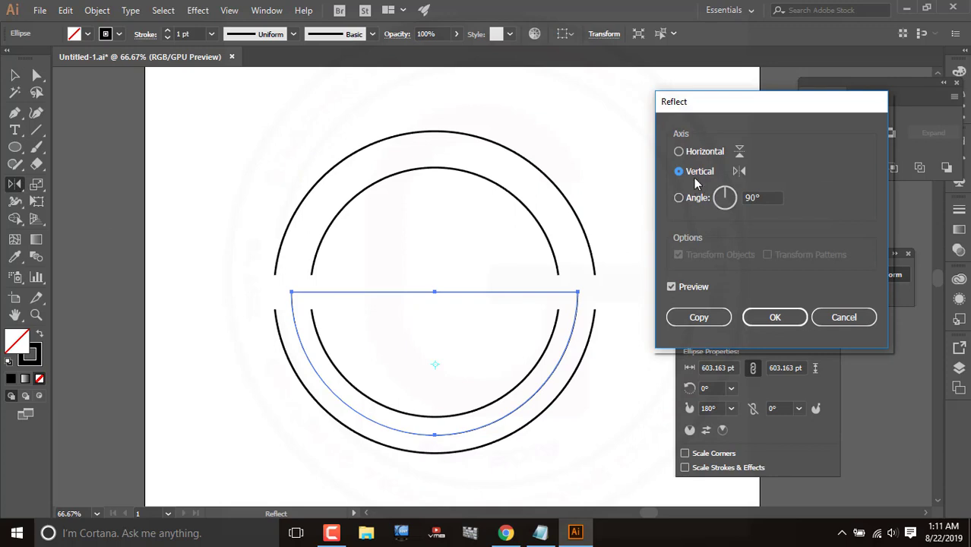
pyautogui.click(686, 287)
pyautogui.click(680, 152)
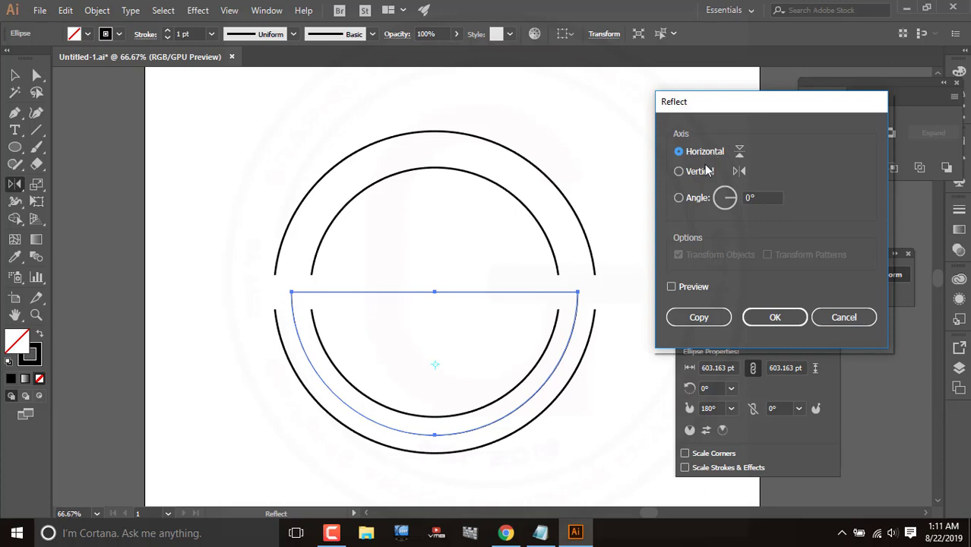
pyautogui.click(690, 288)
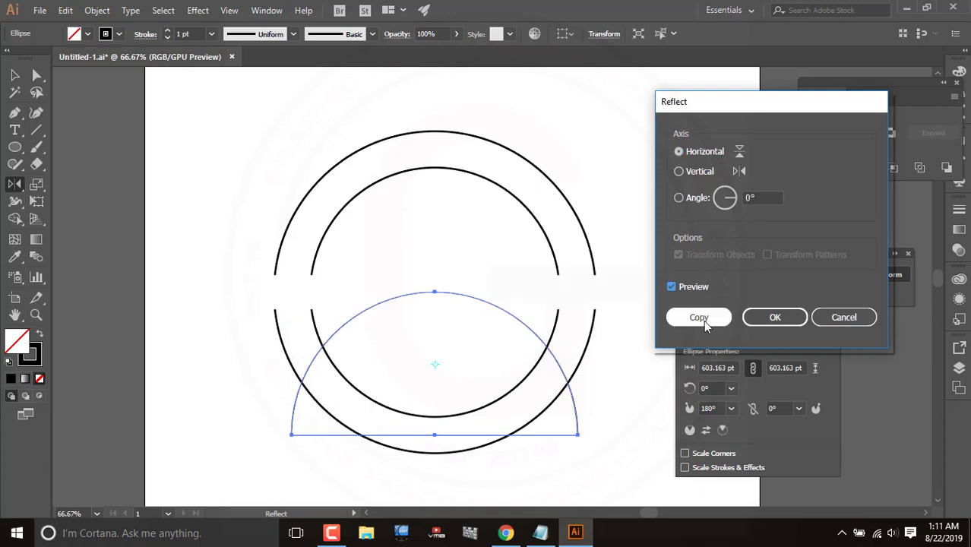
pyautogui.click(700, 318)
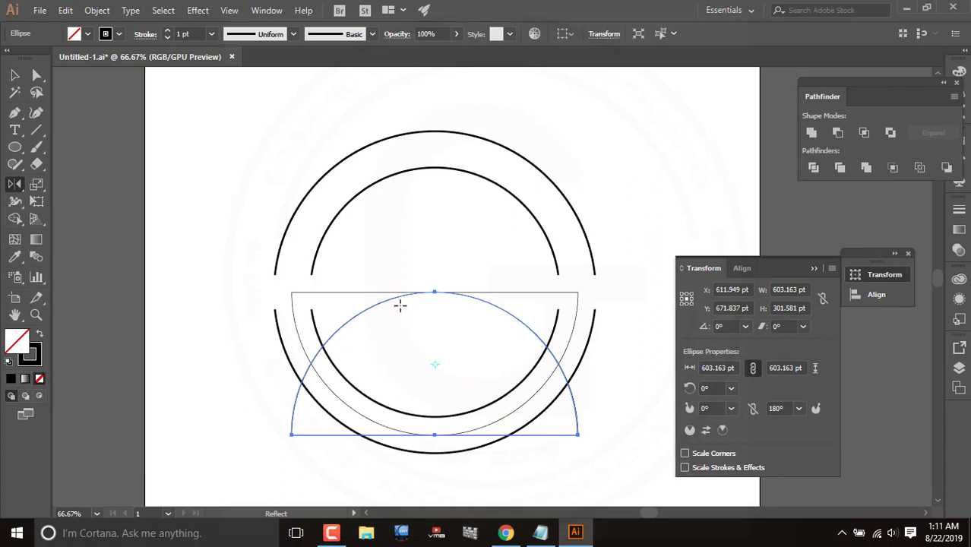
# - Nudge the reflected half-circle straight up to about Y 370 pt so its flat edge meets the lower half's flat edge
pyautogui.press('Up')
pyautogui.press('Up')
pyautogui.press('Up')
pyautogui.press('Up')
pyautogui.press('Up')
pyautogui.press('Up')
pyautogui.press('Up')
pyautogui.press('Up')
pyautogui.press('Up')
pyautogui.press('Up')
pyautogui.press('Up')
pyautogui.press('Up')
pyautogui.press('Up')
pyautogui.press('Up')
pyautogui.press('Up')
pyautogui.press('Up')
pyautogui.press('Up')
pyautogui.press('Up')
pyautogui.press('Up')
pyautogui.press('Up')
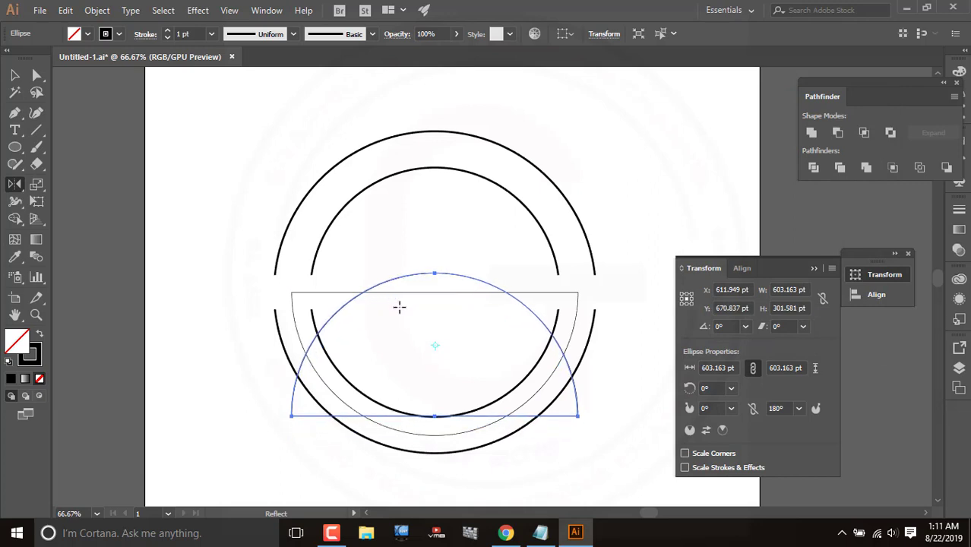
pyautogui.press('Up')
pyautogui.press('Up')
pyautogui.press('Up')
pyautogui.press('Up')
pyautogui.press('Up')
pyautogui.press('Up')
pyautogui.press('Up')
pyautogui.press('Up')
pyautogui.press('Up')
pyautogui.press('Up')
pyautogui.press('Up')
pyautogui.press('Up')
pyautogui.press('Up')
pyautogui.press('Up')
pyautogui.press('Up')
pyautogui.press('Up')
pyautogui.press('Up')
pyautogui.press('Up')
pyautogui.press('Up')
pyautogui.press('Up')
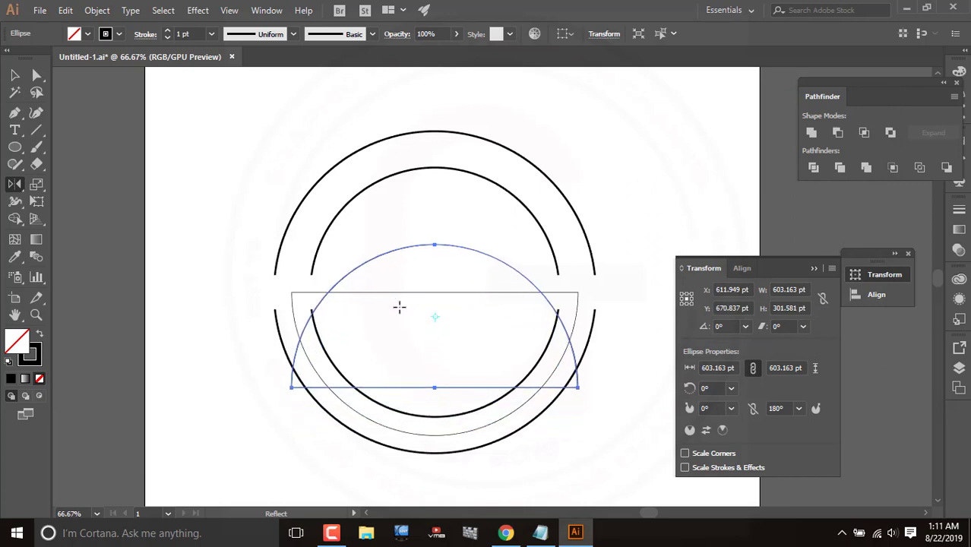
pyautogui.press('Up')
pyautogui.press('Up')
pyautogui.press('Up')
pyautogui.press('Up')
pyautogui.press('Up')
pyautogui.press('Up')
pyautogui.press('Up')
pyautogui.press('Up')
pyautogui.press('Up')
pyautogui.press('Up')
pyautogui.press('Up')
pyautogui.press('Up')
pyautogui.press('Up')
pyautogui.press('Up')
pyautogui.press('Up')
pyautogui.press('Up')
pyautogui.press('Up')
pyautogui.press('Up')
pyautogui.press('Up')
pyautogui.press('Up')
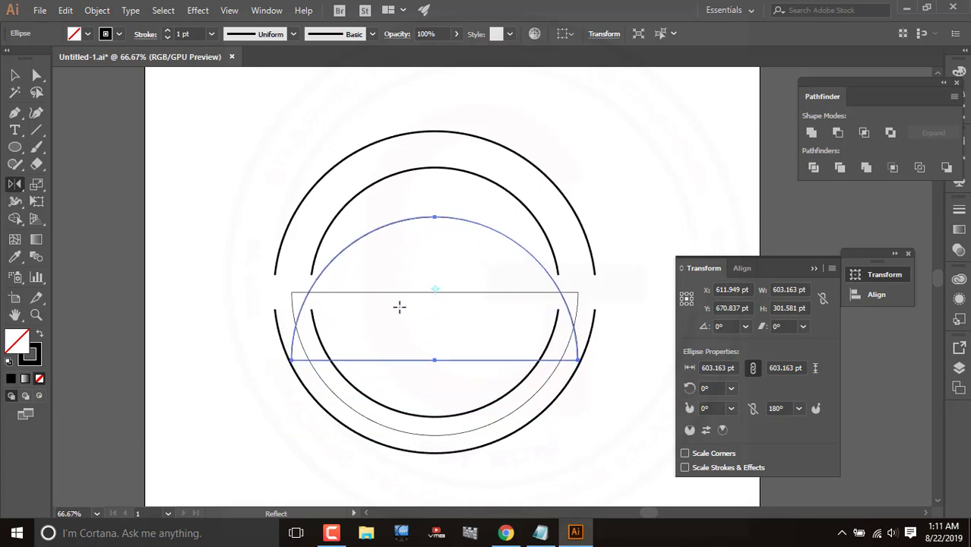
pyautogui.press('Up')
pyautogui.press('Up')
pyautogui.press('Up')
pyautogui.press('Up')
pyautogui.press('Up')
pyautogui.press('Up')
pyautogui.press('Up')
pyautogui.press('Up')
pyautogui.press('Up')
pyautogui.press('Up')
pyautogui.press('Up')
pyautogui.press('Up')
pyautogui.press('Up')
pyautogui.press('Up')
pyautogui.press('Up')
pyautogui.press('Up')
pyautogui.press('Up')
pyautogui.press('Up')
pyautogui.press('Up')
pyautogui.press('Up')
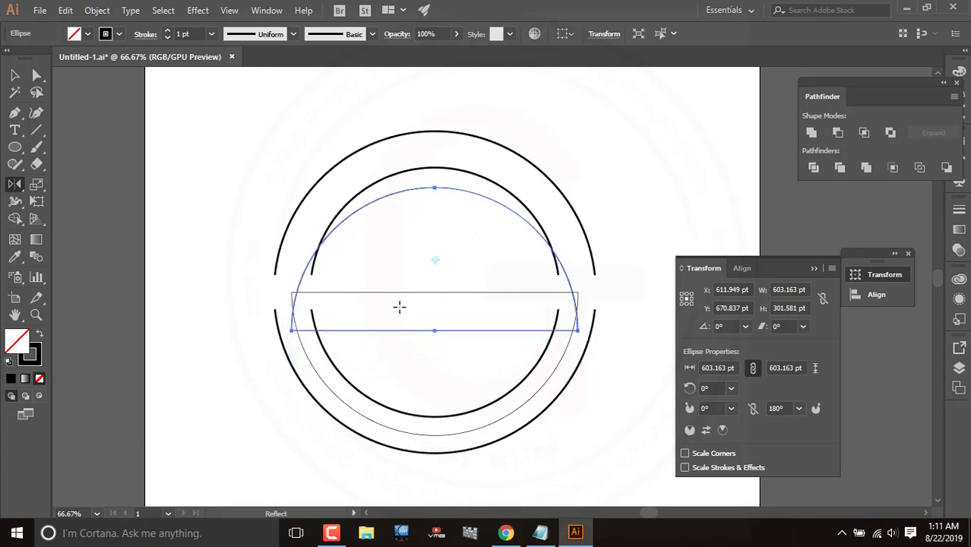
pyautogui.press('Up')
pyautogui.press('Up')
pyautogui.press('Up')
pyautogui.press('Up')
pyautogui.press('Up')
pyautogui.press('Up')
pyautogui.press('Up')
pyautogui.press('Up')
pyautogui.press('Up')
pyautogui.press('Up')
pyautogui.press('Up')
pyautogui.press('Up')
pyautogui.press('Up')
pyautogui.press('Up')
pyautogui.press('Up')
pyautogui.press('Up')
pyautogui.press('Up')
pyautogui.press('Up')
pyautogui.press('Up')
pyautogui.press('Up')
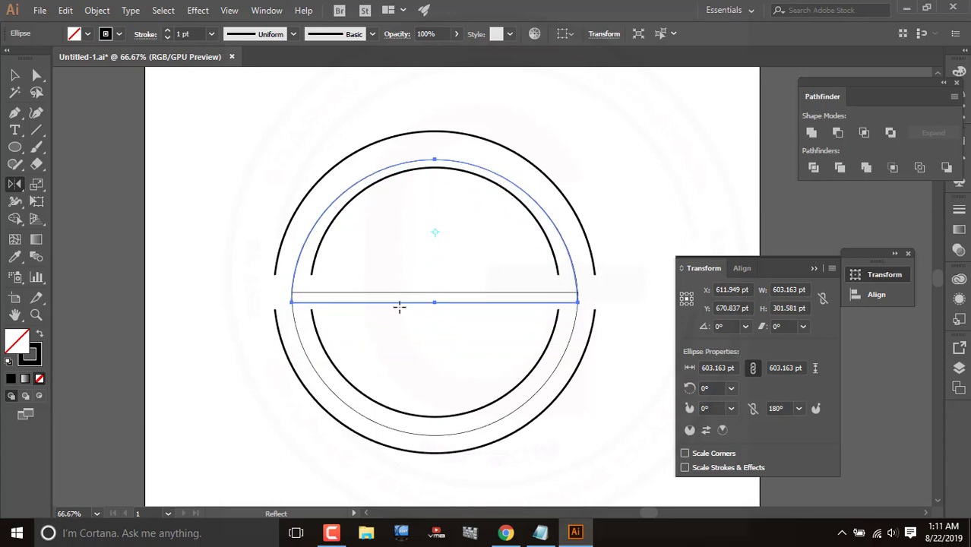
pyautogui.press('Up')
pyautogui.press('Up')
pyautogui.press('Up')
pyautogui.press('Up')
pyautogui.press('Up')
pyautogui.press('Up')
pyautogui.press('Up')
pyautogui.press('Up')
pyautogui.press('Up')
pyautogui.press('Up')
pyautogui.press('Up')
pyautogui.press('Up')
pyautogui.press('Up')
pyautogui.press('Up')
pyautogui.press('Up')
pyautogui.press('Up')
pyautogui.press('Up')
pyautogui.press('Up')
pyautogui.press('Up')
pyautogui.press('Up')
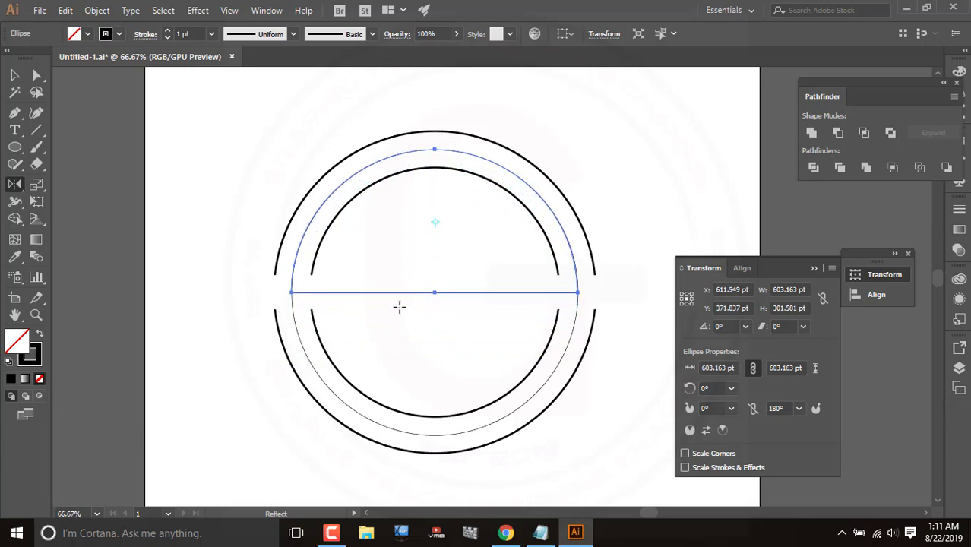
pyautogui.scroll(2, 400, 307)
pyautogui.scroll(1, 400, 307)
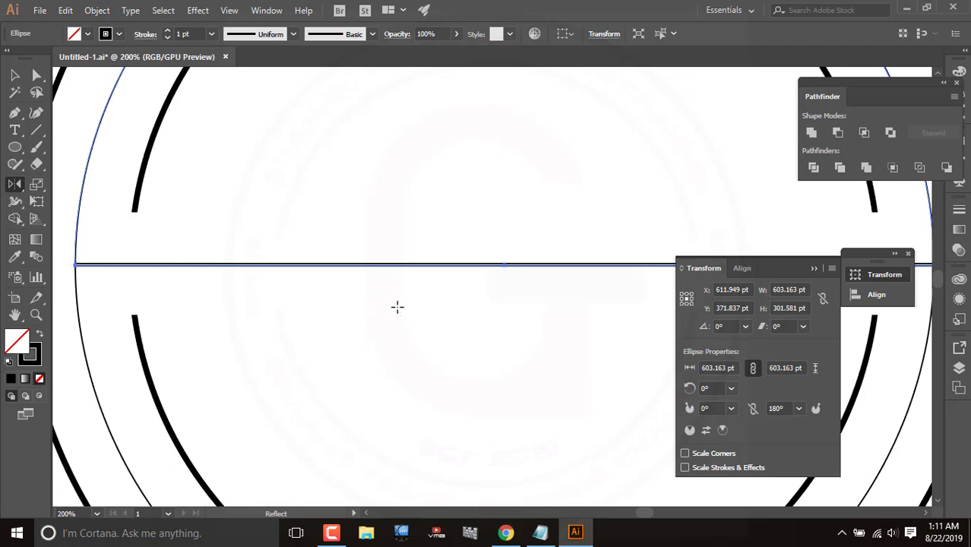
pyautogui.press('Up')
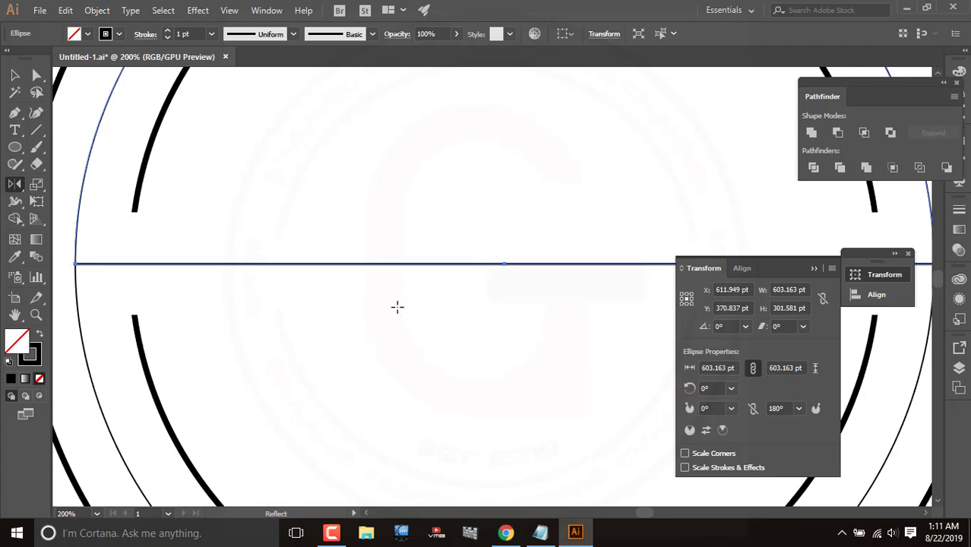
pyautogui.press('Up')
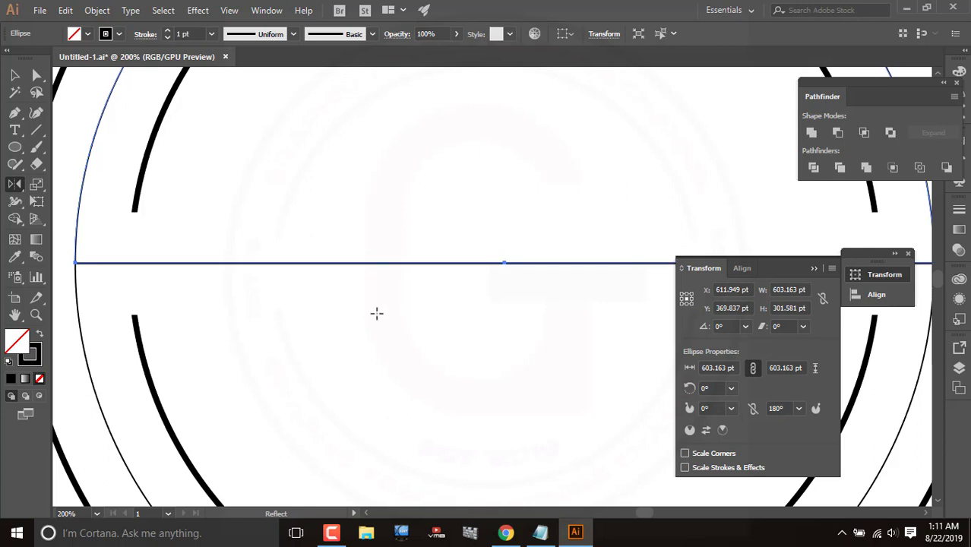
pyautogui.scroll(-2, 377, 313)
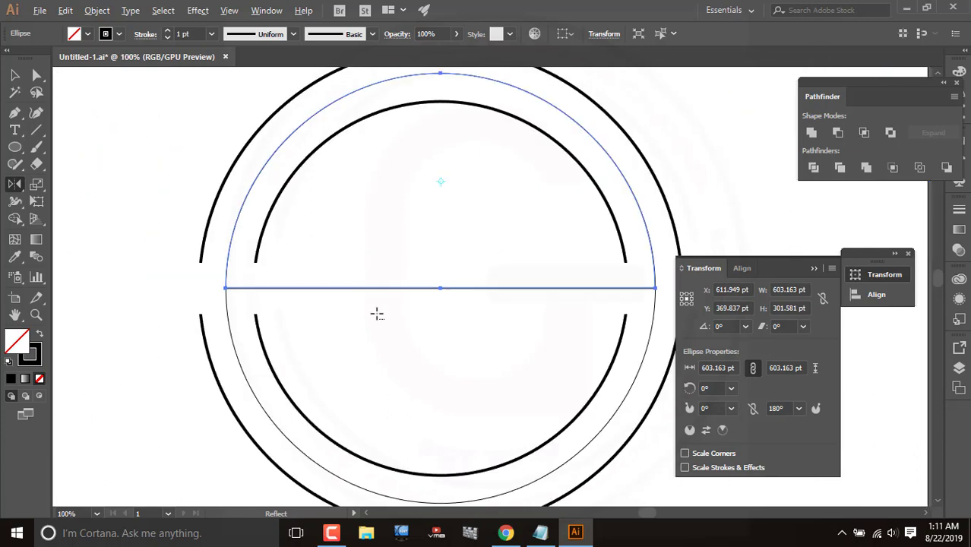
# - Try to remove the straight dividing line between the two thin half-circles with the Shape Builder tool
pyautogui.click(15, 75)
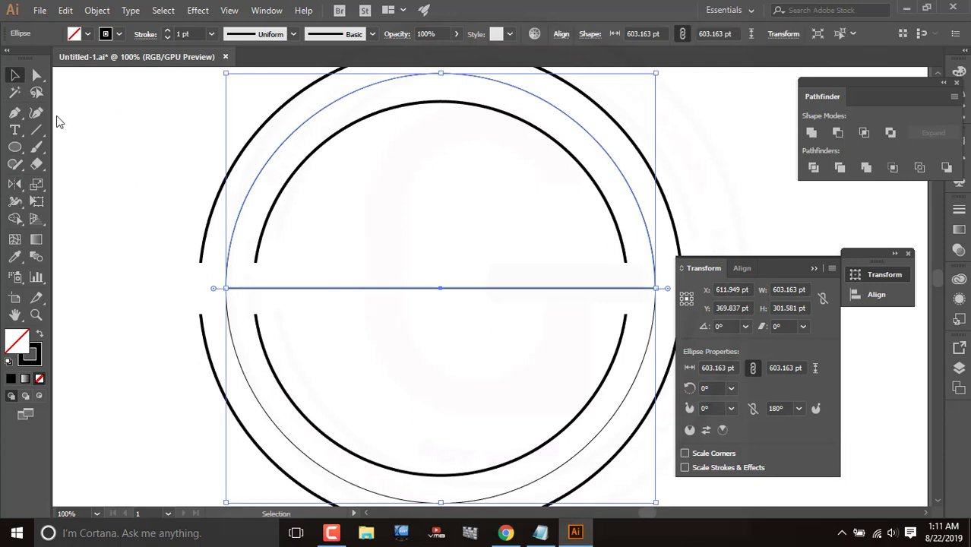
pyautogui.keyDown('shift'); pyautogui.click(370, 352); pyautogui.keyUp('shift')
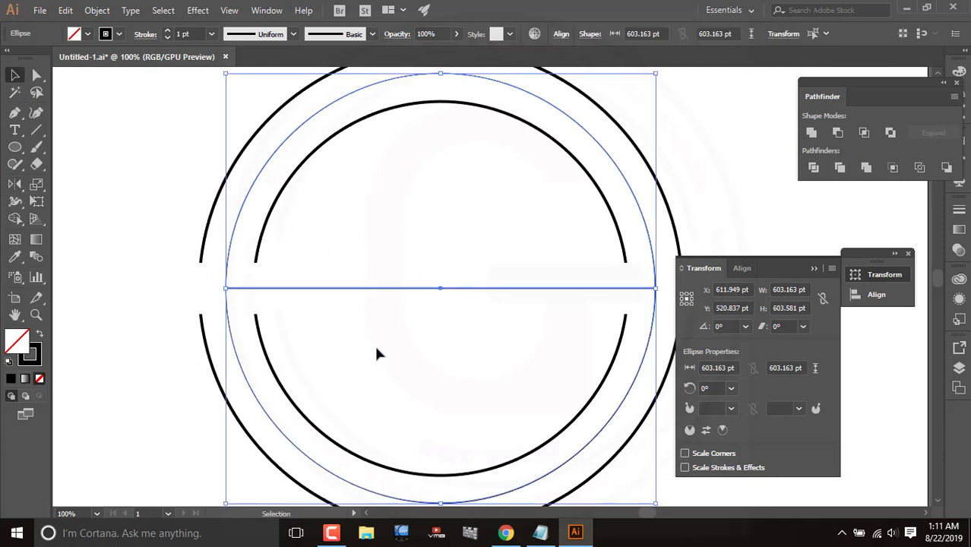
pyautogui.click(16, 222)
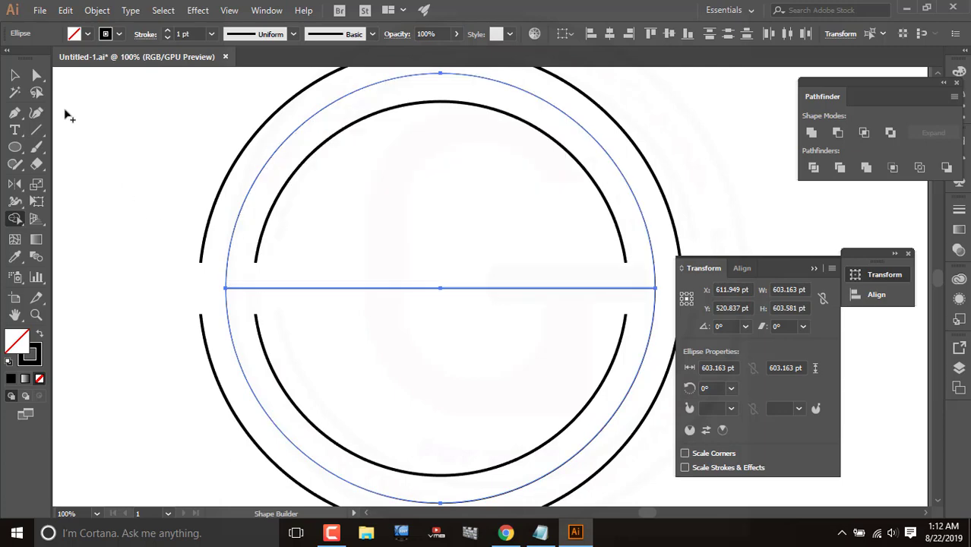
pyautogui.click(15, 74)
pyautogui.moveTo(447, 262); pyautogui.dragTo(496, 341)
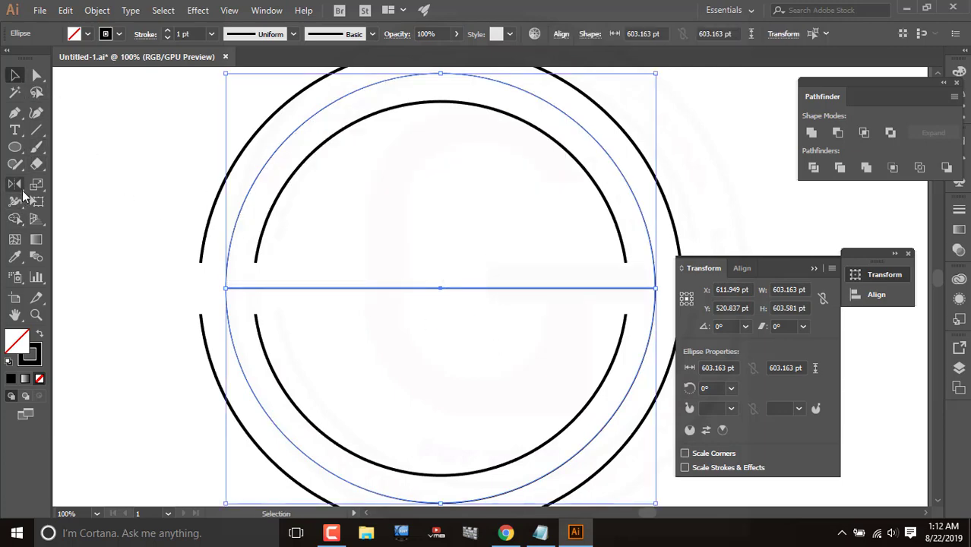
pyautogui.click(16, 219)
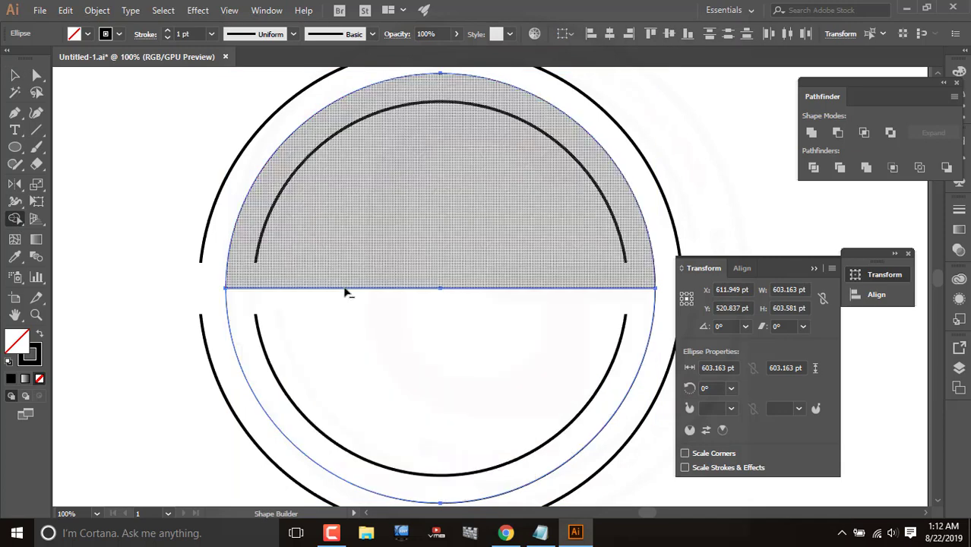
pyautogui.keyDown('alt'); pyautogui.click(343, 292); pyautogui.keyUp('alt')
pyautogui.hotkey('ctrl', 'z')
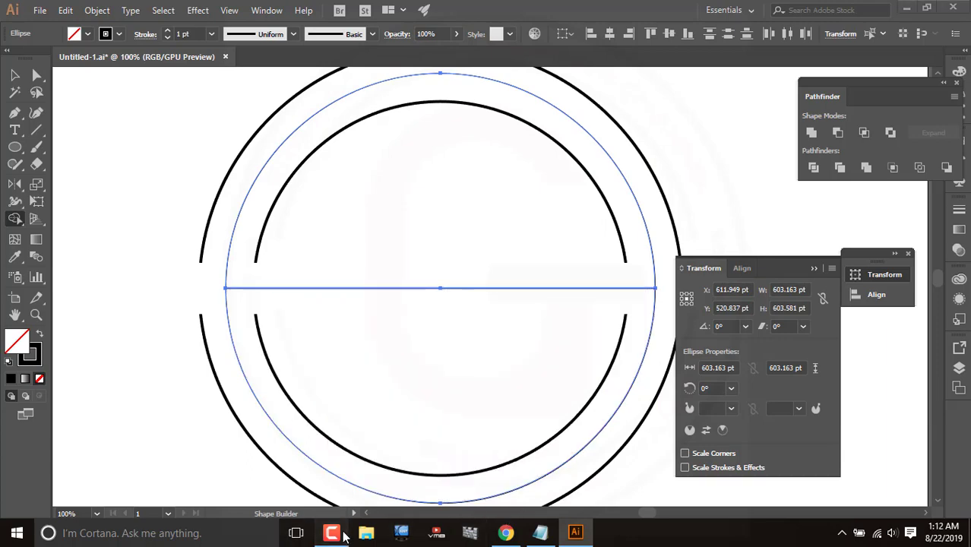
pyautogui.click(332, 533)
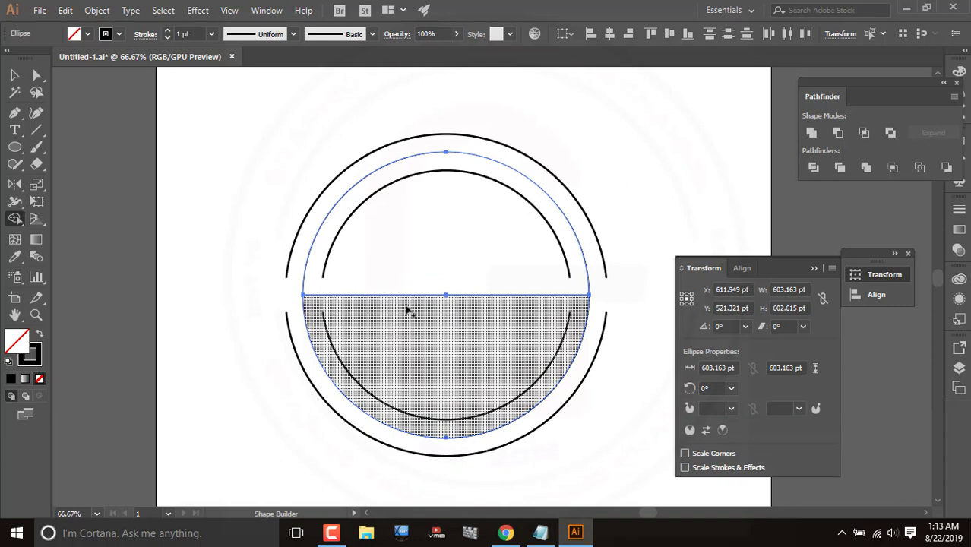
# - Try the Shape Builder removal of the shared flat edge again, and undo the reflected half-circle's upward move
pyautogui.scroll(2, 416, 308)
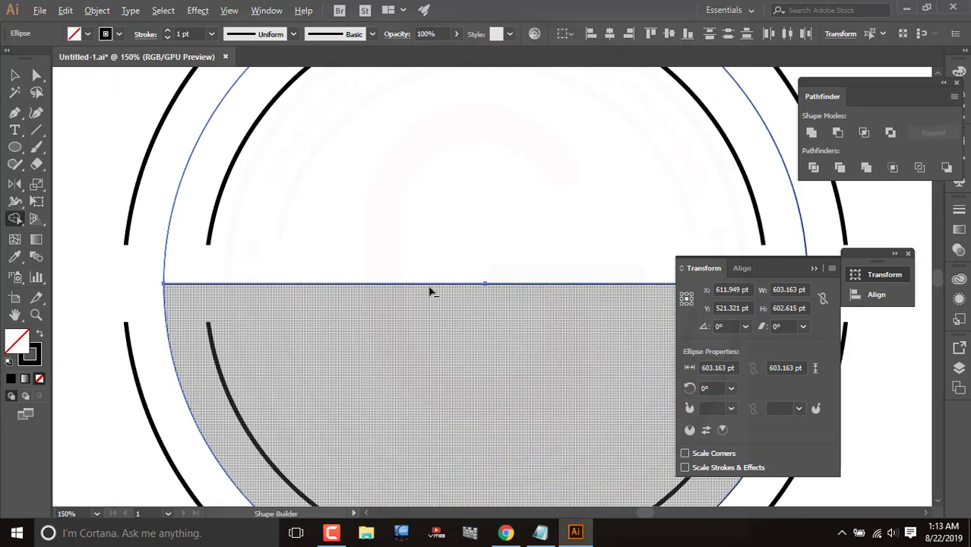
pyautogui.click(412, 285)
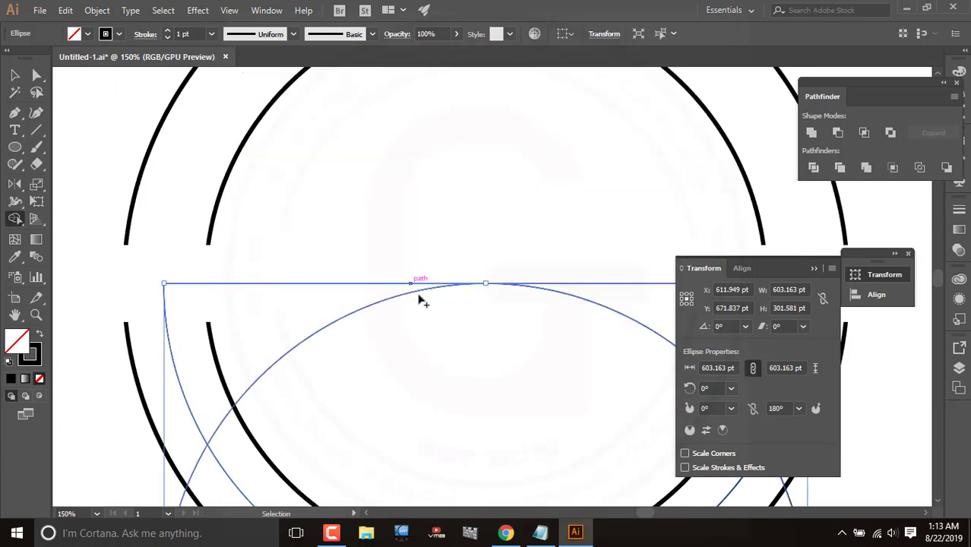
pyautogui.hotkey('shift', 'm')
pyautogui.scroll(-2, 455, 303)
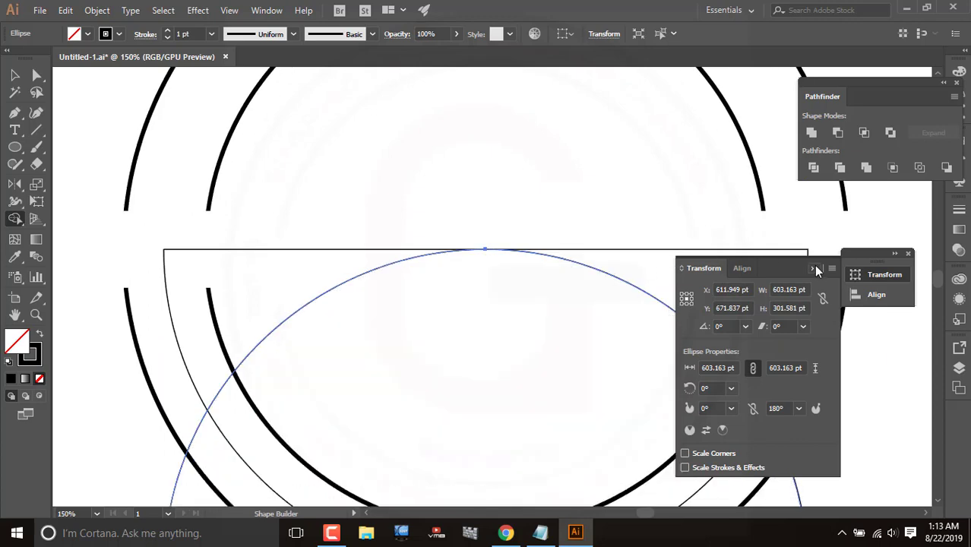
pyautogui.click(814, 268)
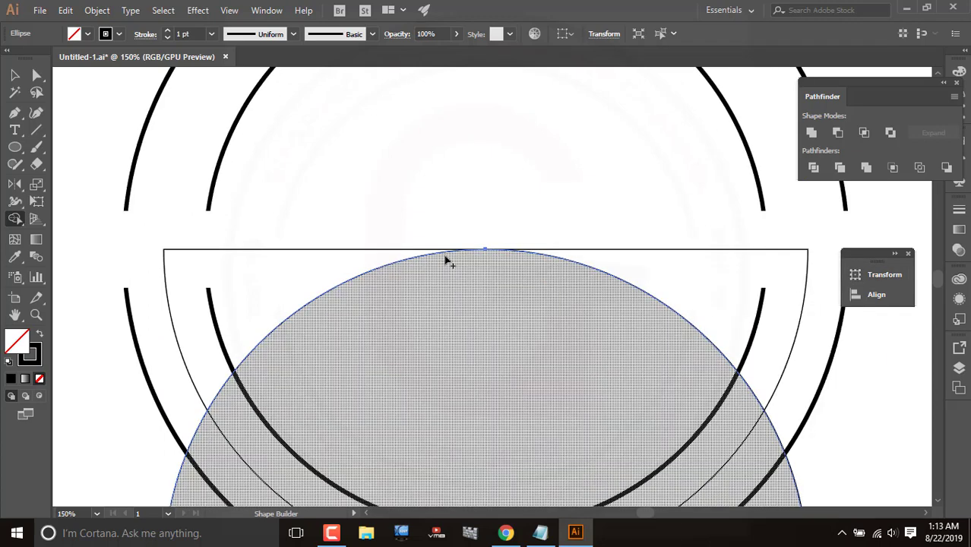
pyautogui.click(481, 260)
pyautogui.press('v')
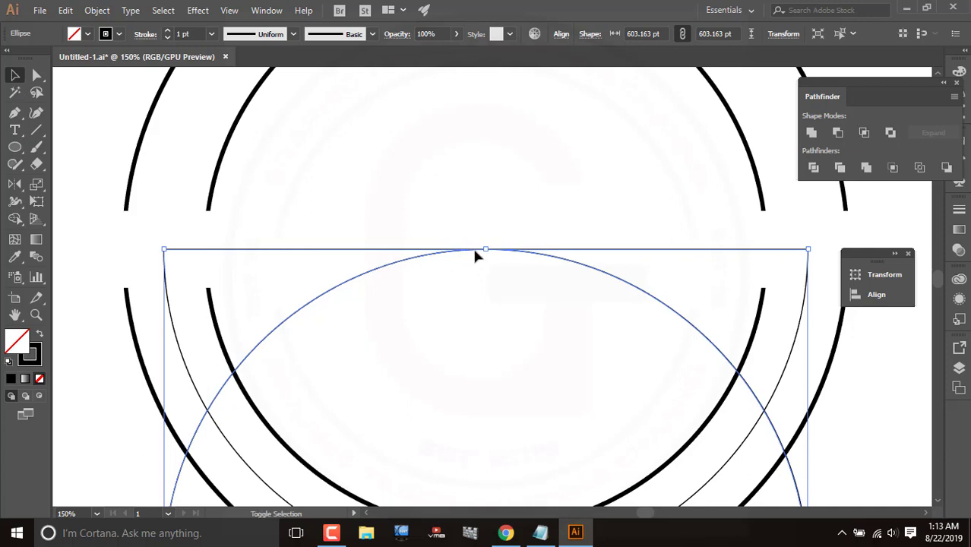
pyautogui.click(414, 263)
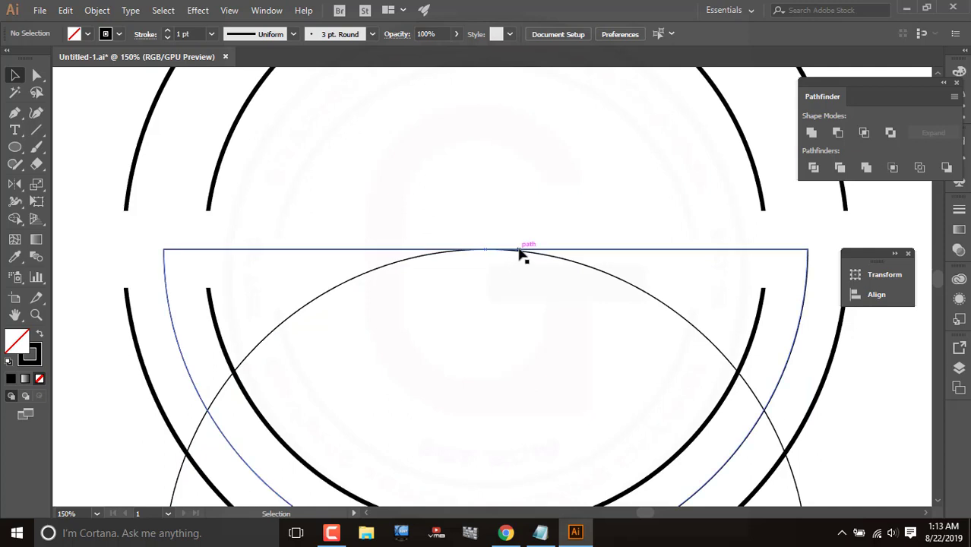
# - Move the reflected thin half-circle straight up until its flat edge meets the lower half's flat edge
pyautogui.click(590, 269)
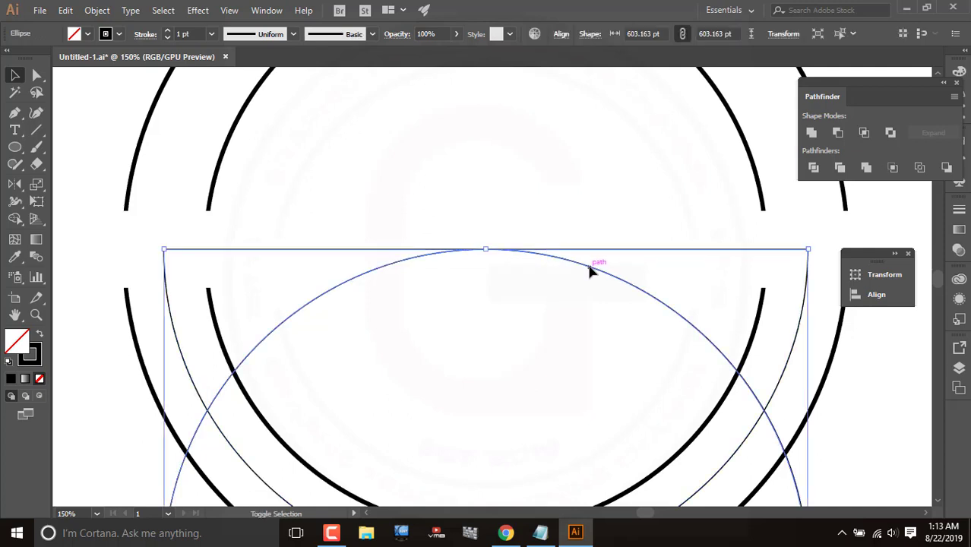
pyautogui.hotkey('shift', 'Up')
pyautogui.hotkey('shift', 'Up')
pyautogui.hotkey('shift', 'Up')
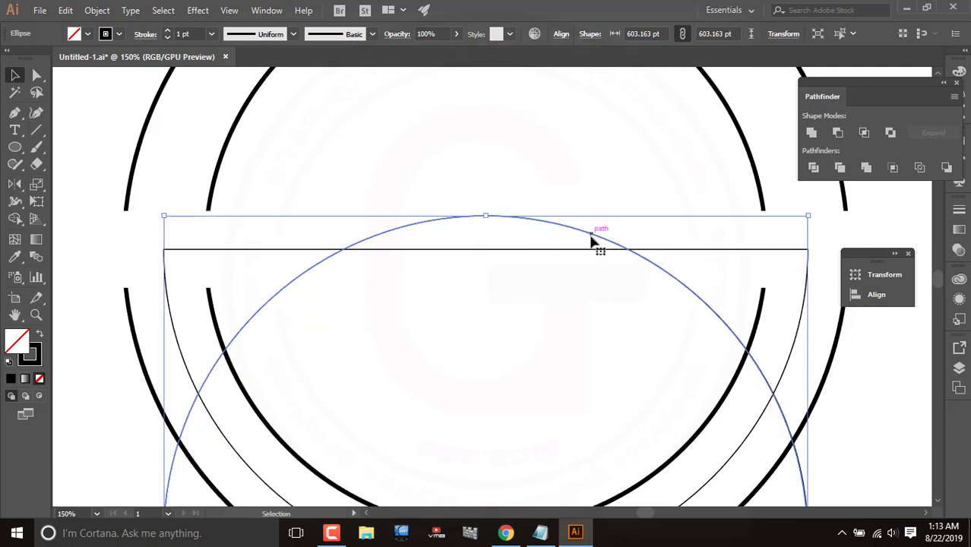
pyautogui.moveTo(593, 235); pyautogui.dragTo(614, 12)
pyautogui.scroll(-2, 536, 249)
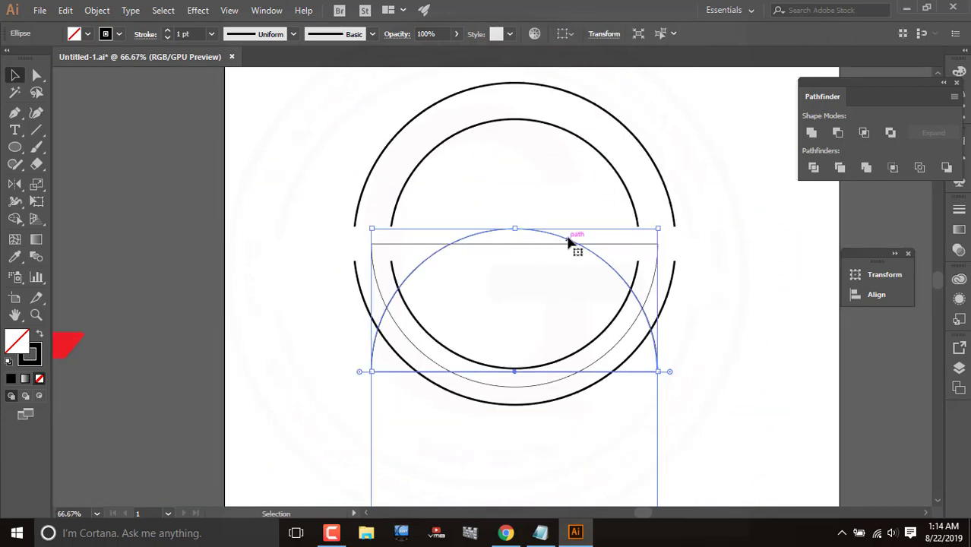
pyautogui.moveTo(568, 242); pyautogui.dragTo(578, 116)
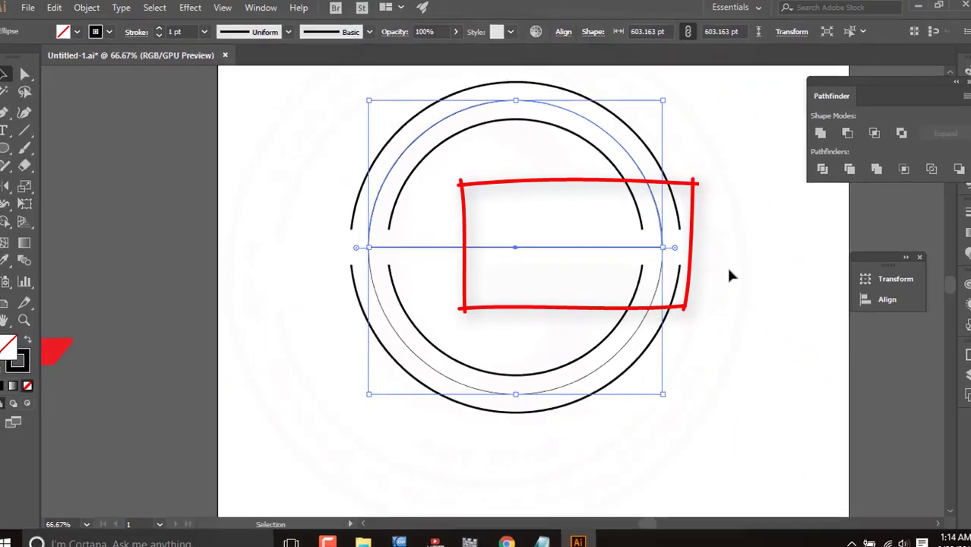
# - Select both thin half-circles and delete their two overlapping straight edges with the Shape Builder tool, keeping only the arcs
pyautogui.click(439, 302)
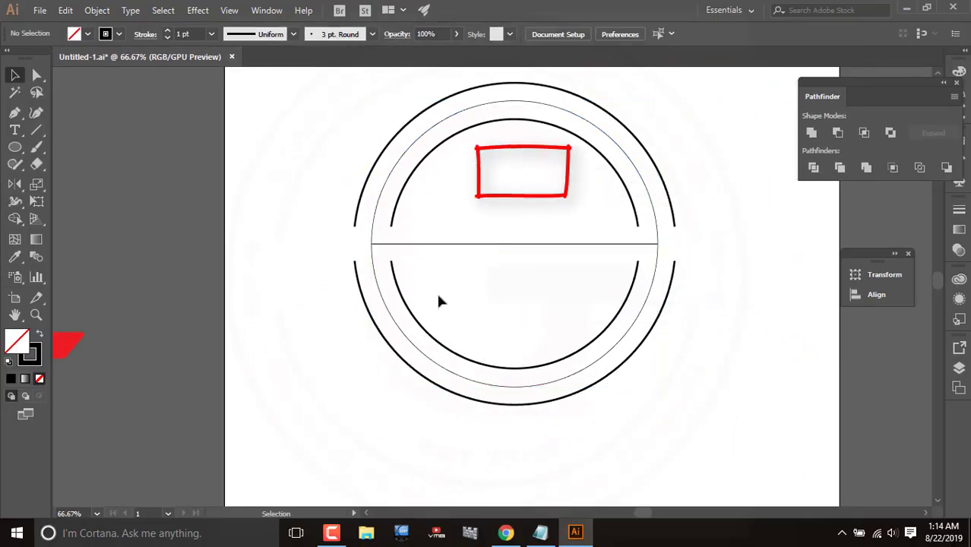
pyautogui.moveTo(479, 216); pyautogui.dragTo(487, 277)
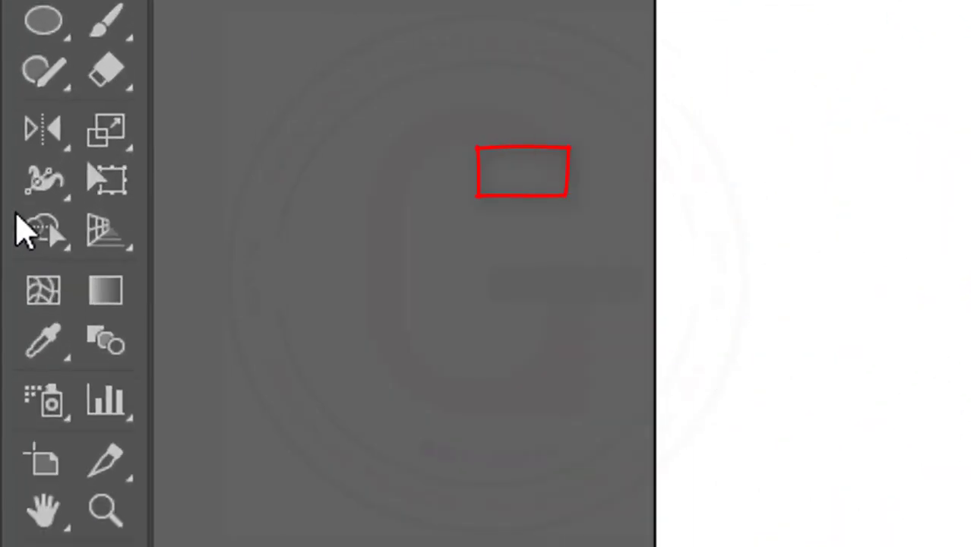
pyautogui.click(10, 220)
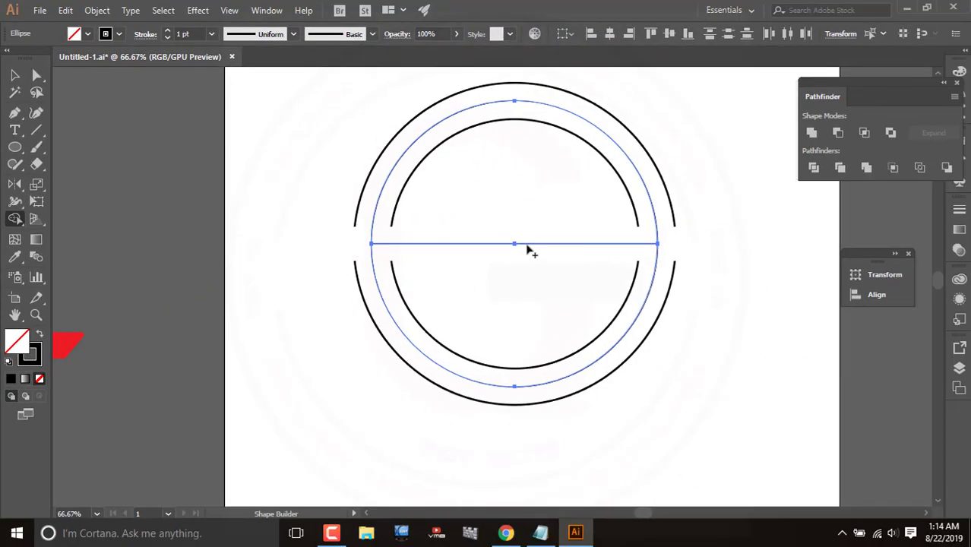
pyautogui.press('alt')
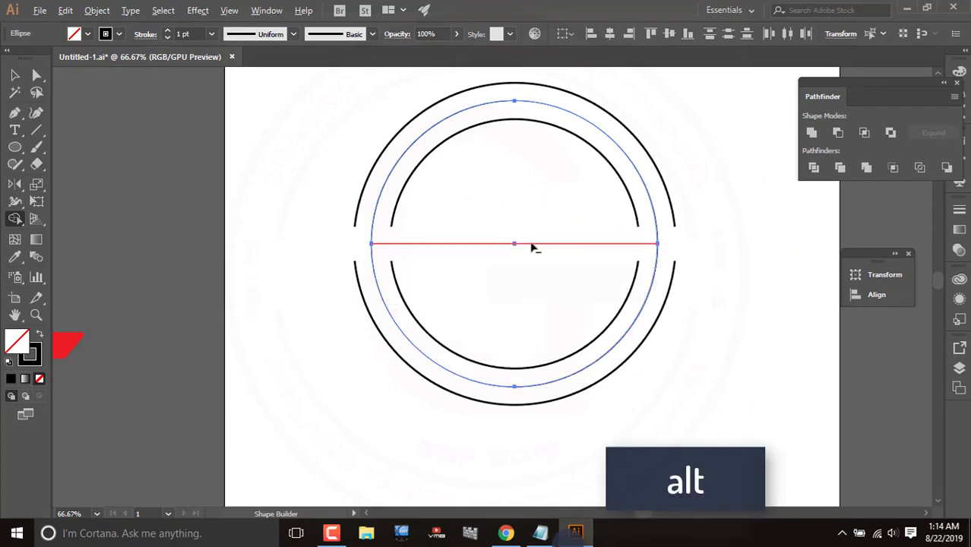
pyautogui.keyDown('alt'); pyautogui.click(532, 243); pyautogui.keyUp('alt')
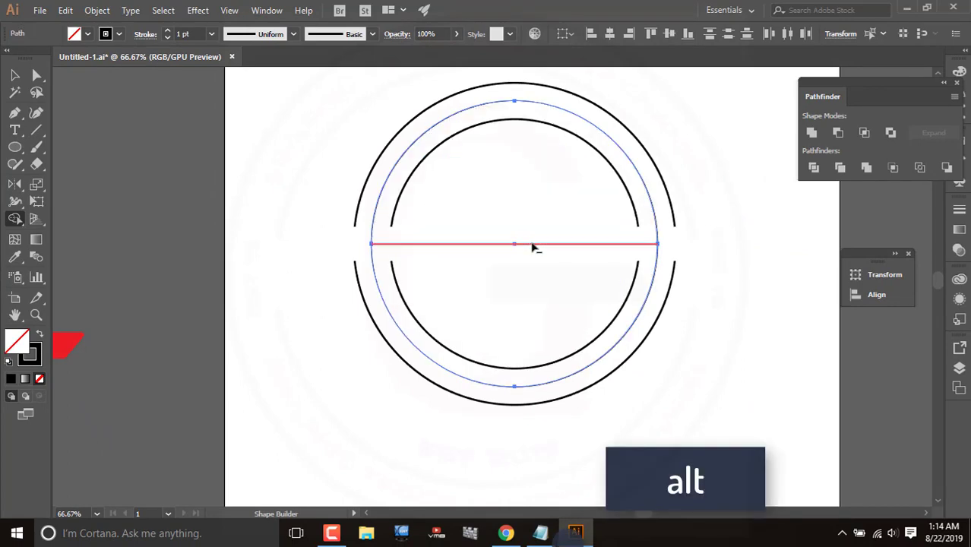
pyautogui.keyDown('alt'); pyautogui.click(533, 245); pyautogui.keyUp('alt')
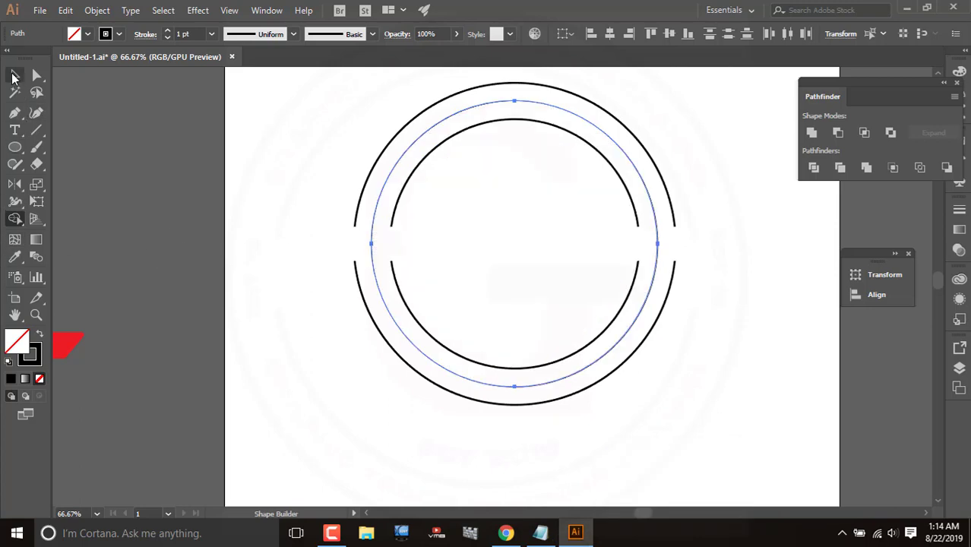
# - Shift the lower thin arc slightly down to test its separation from the upper arc, and return it to its place
pyautogui.click(15, 74)
pyautogui.scroll(3, 352, 273)
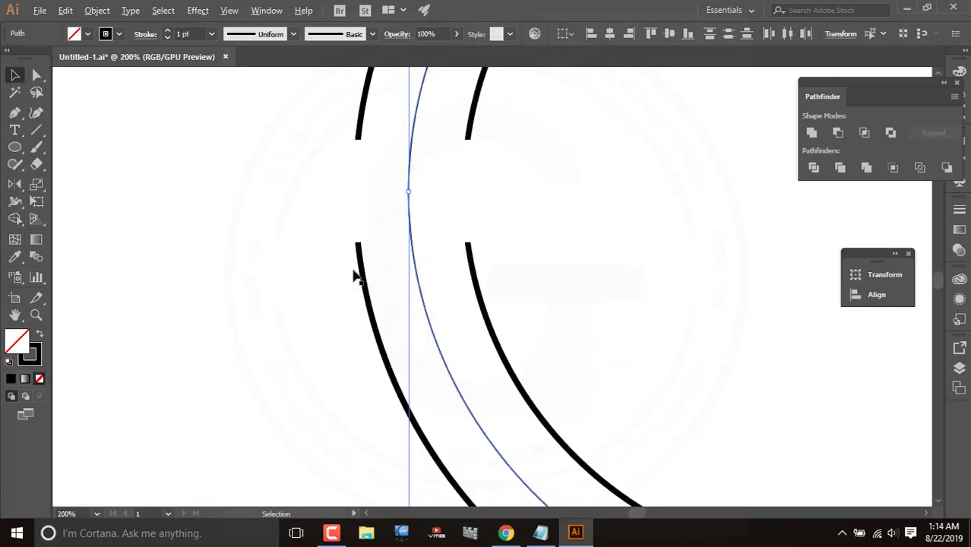
pyautogui.click(280, 290)
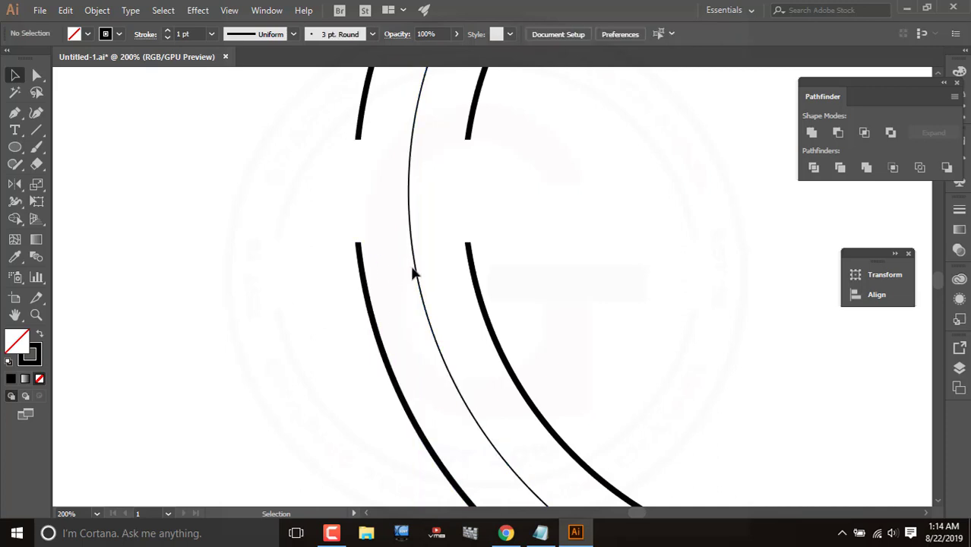
pyautogui.click(415, 270)
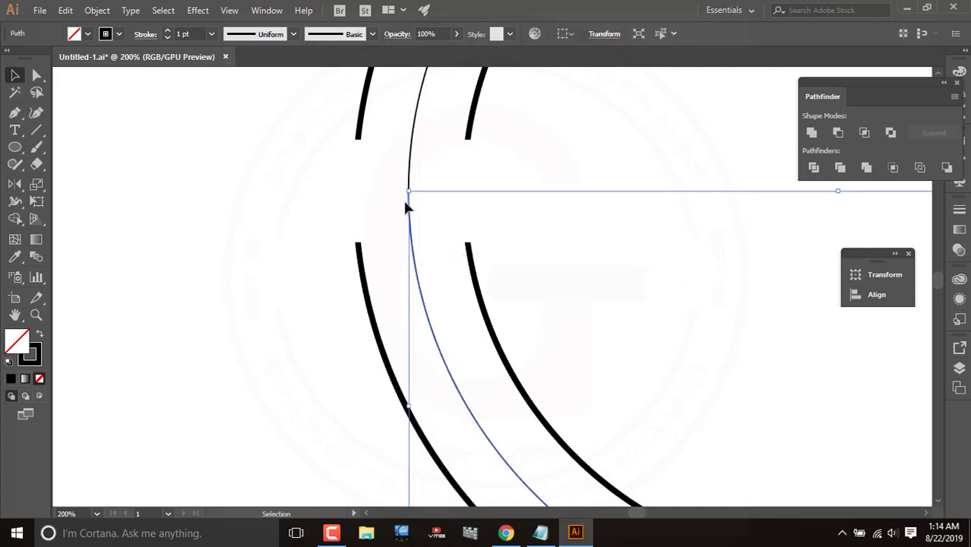
pyautogui.scroll(5, 423, 237)
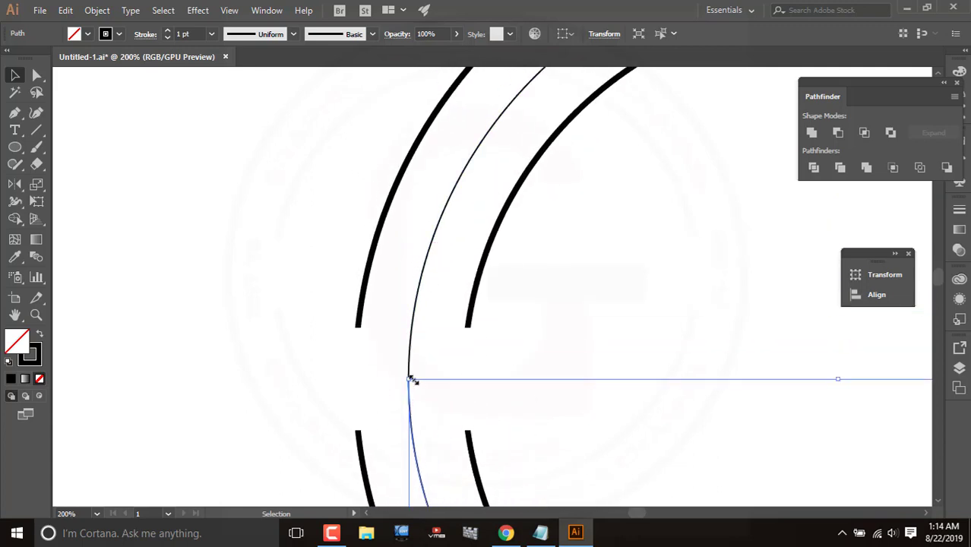
pyautogui.click(37, 75)
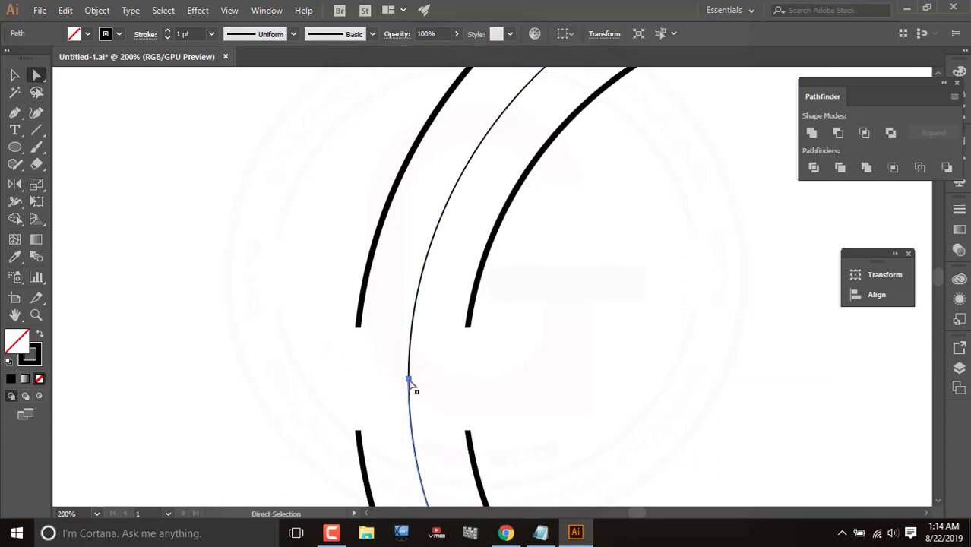
pyautogui.moveTo(410, 381); pyautogui.dragTo(410, 402)
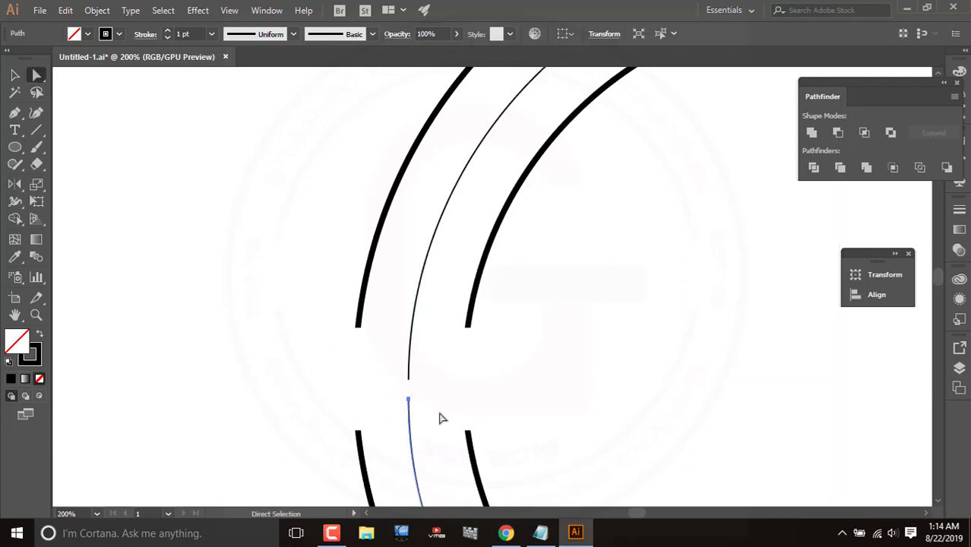
pyautogui.scroll(-4, 446, 417)
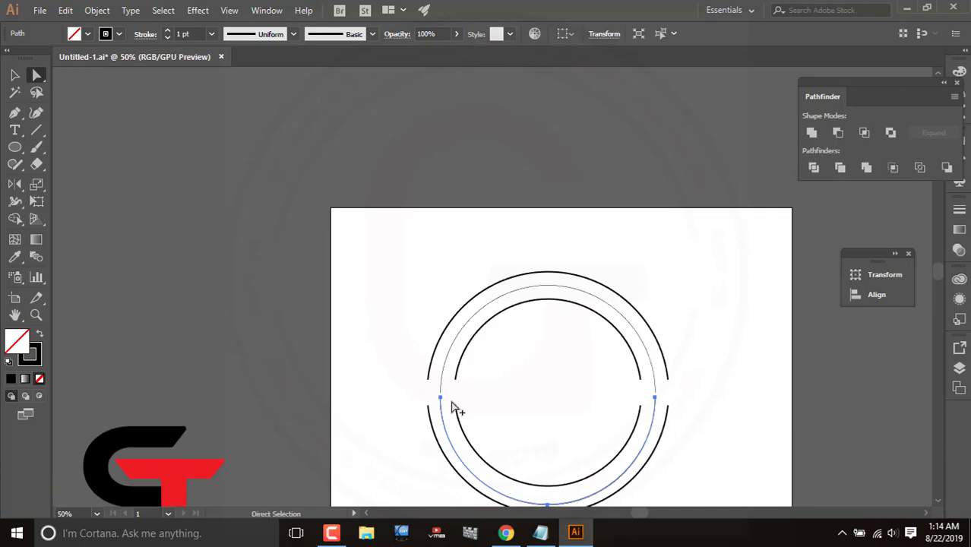
pyautogui.moveTo(453, 409); pyautogui.dragTo(459, 404)
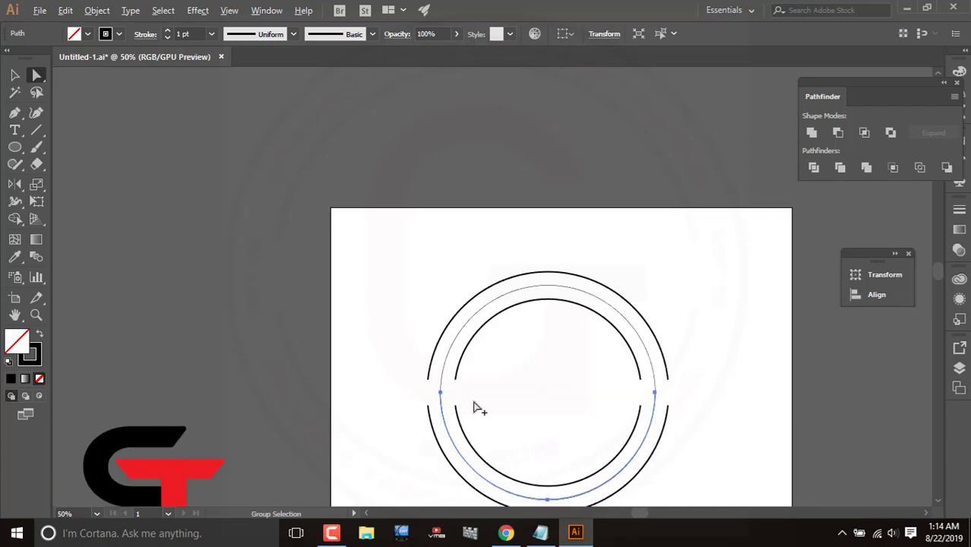
# - Start path text on the upper thin arc with the Type on a Path tool and clear the placeholder text
pyautogui.scroll(3, 473, 408)
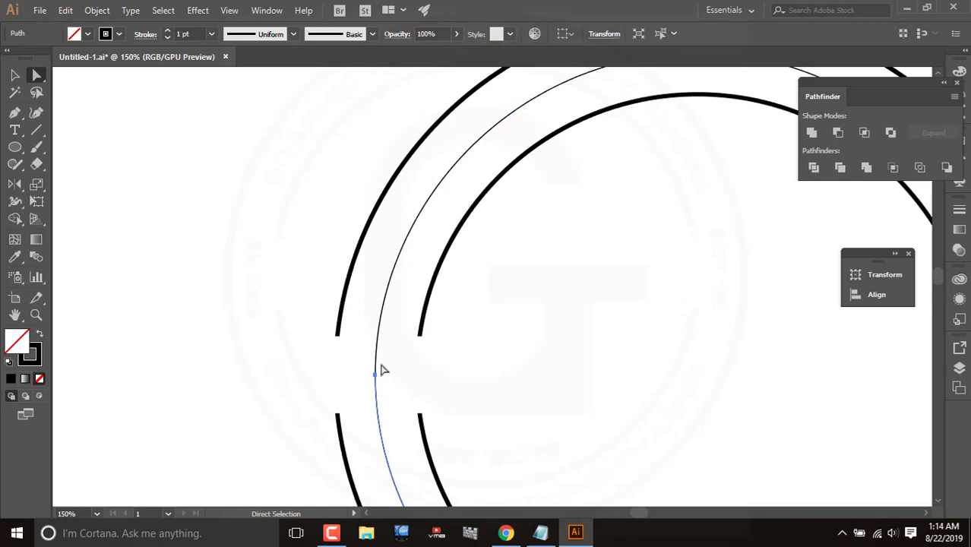
pyautogui.click(15, 133)
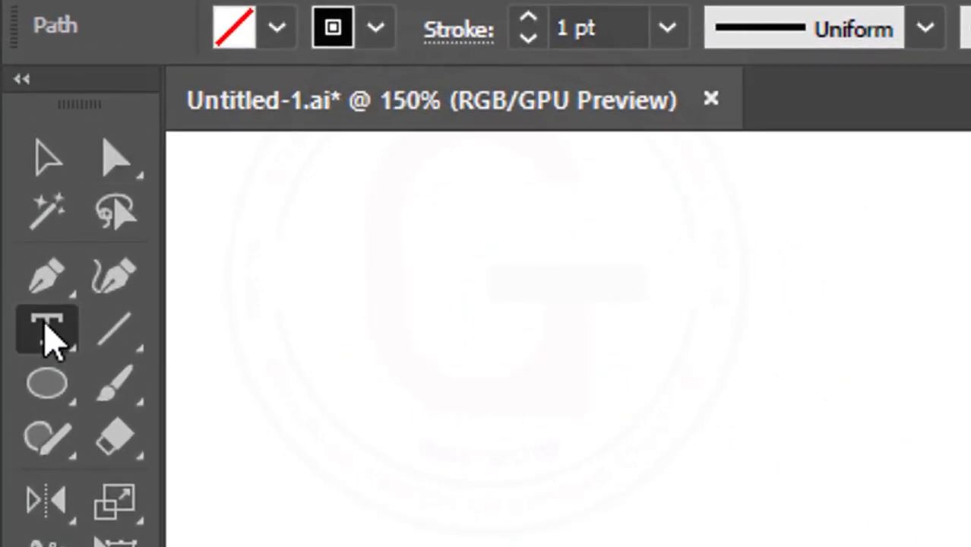
pyautogui.click(52, 338)
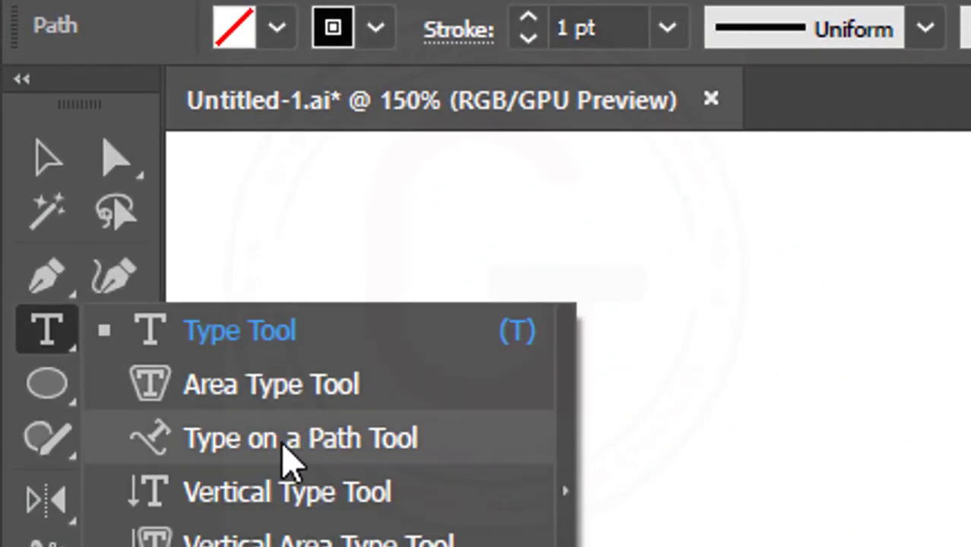
pyautogui.click(246, 448)
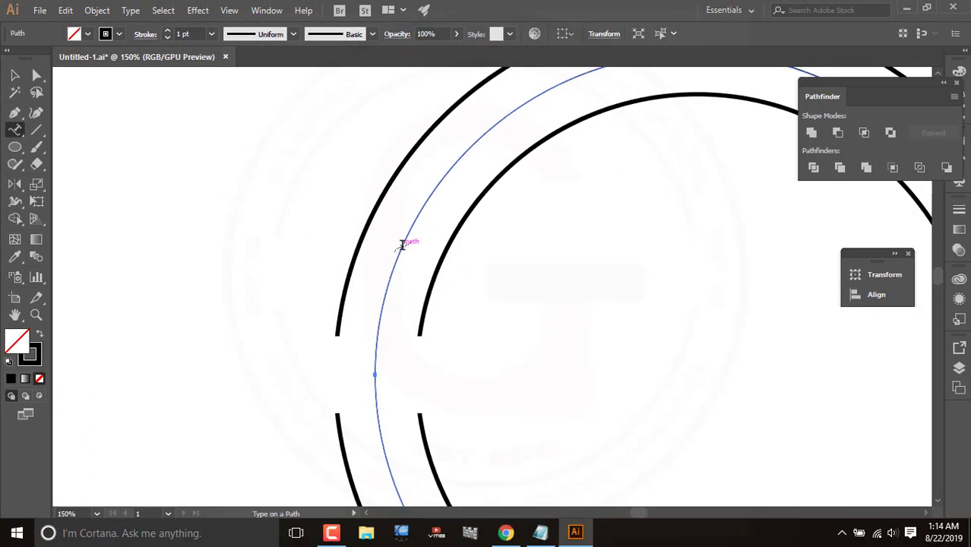
pyautogui.click(403, 245)
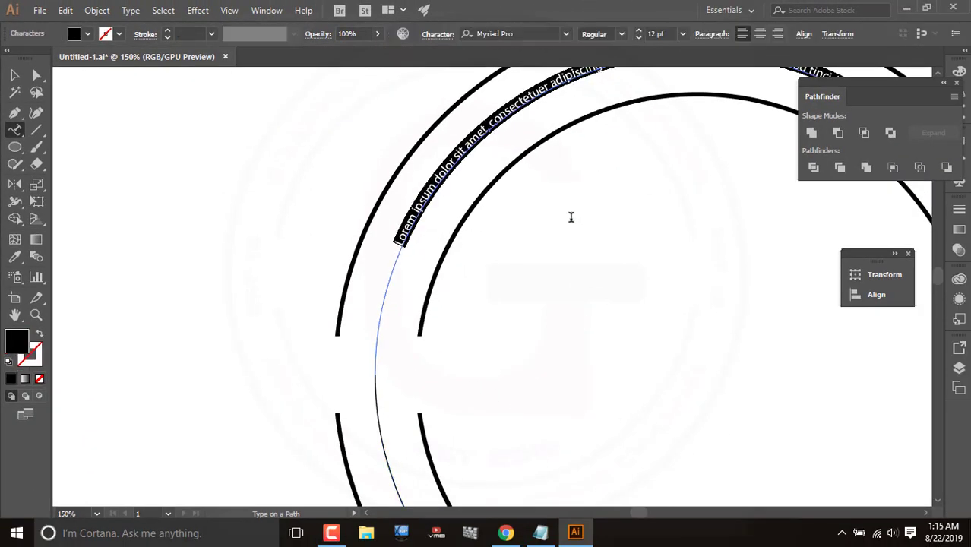
pyautogui.scroll(-2, 571, 217)
pyautogui.scroll(1, 571, 217)
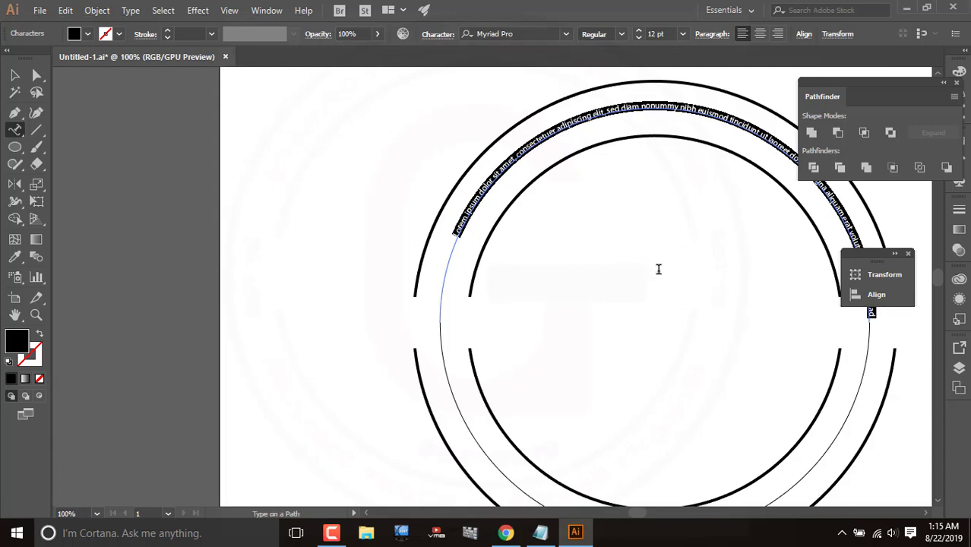
pyautogui.press('BackSpace')
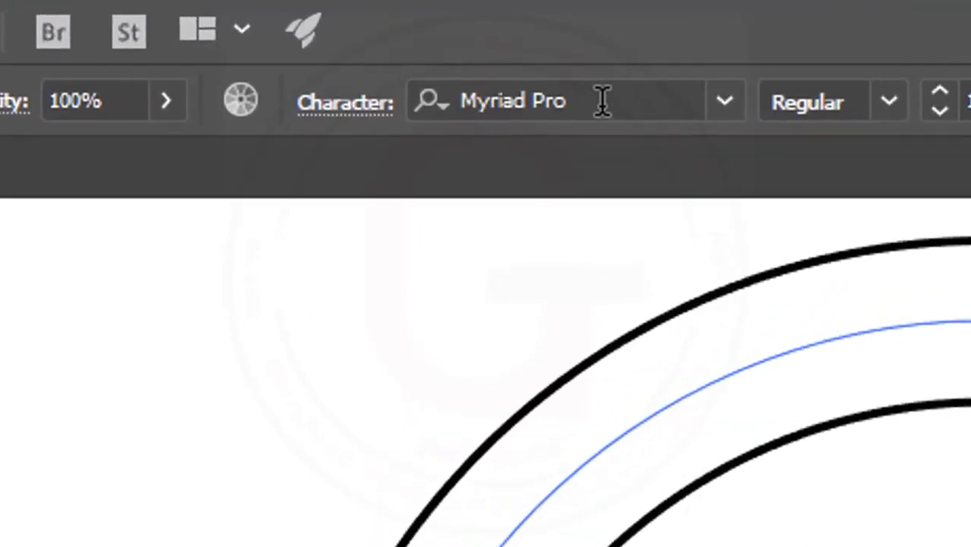
# - Set the font to Ethnocentric and write GRAPHIC TEACH LEARNING CHANNEL along the upper arc
pyautogui.click(524, 33)
pyautogui.click(538, 34)
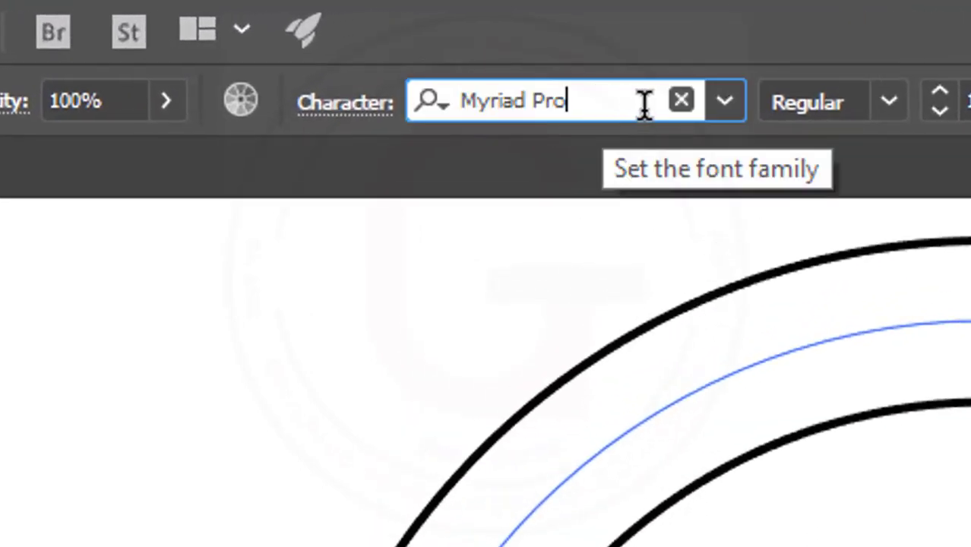
pyautogui.click(729, 99)
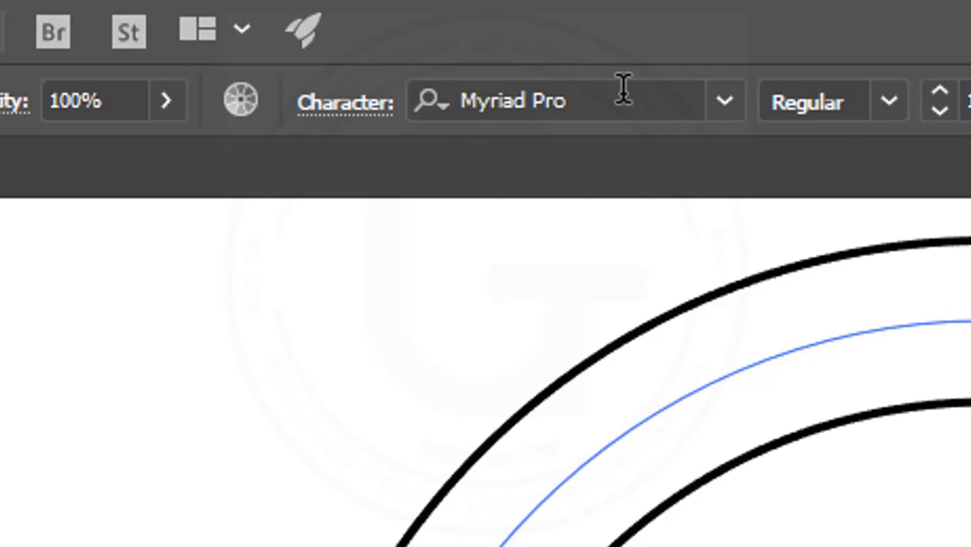
pyautogui.click(727, 105)
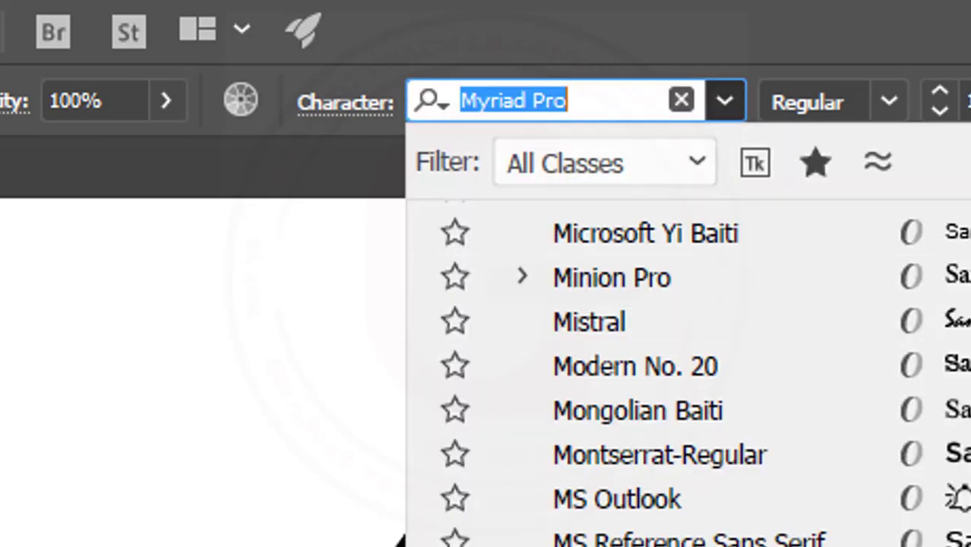
pyautogui.scroll(-15, 398, 536)
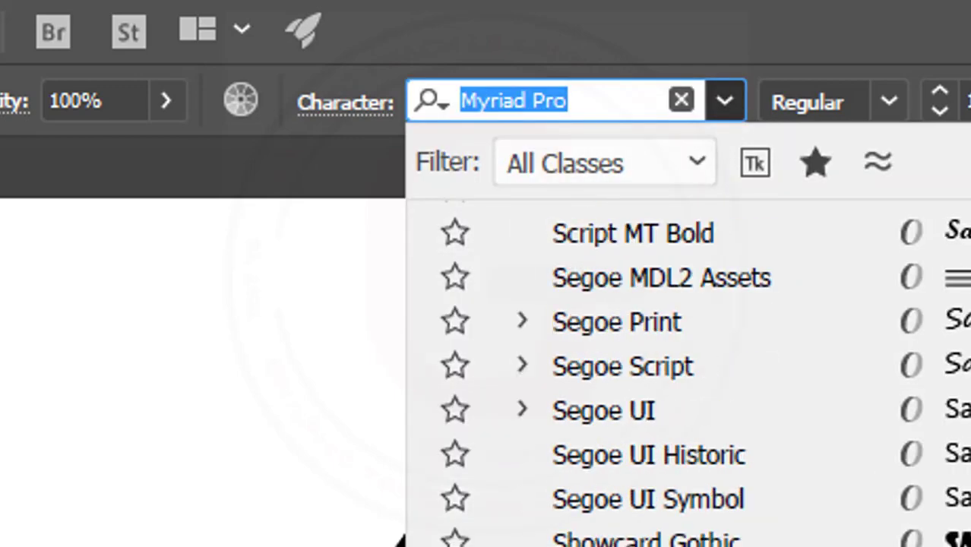
pyautogui.scroll(-5, 398, 538)
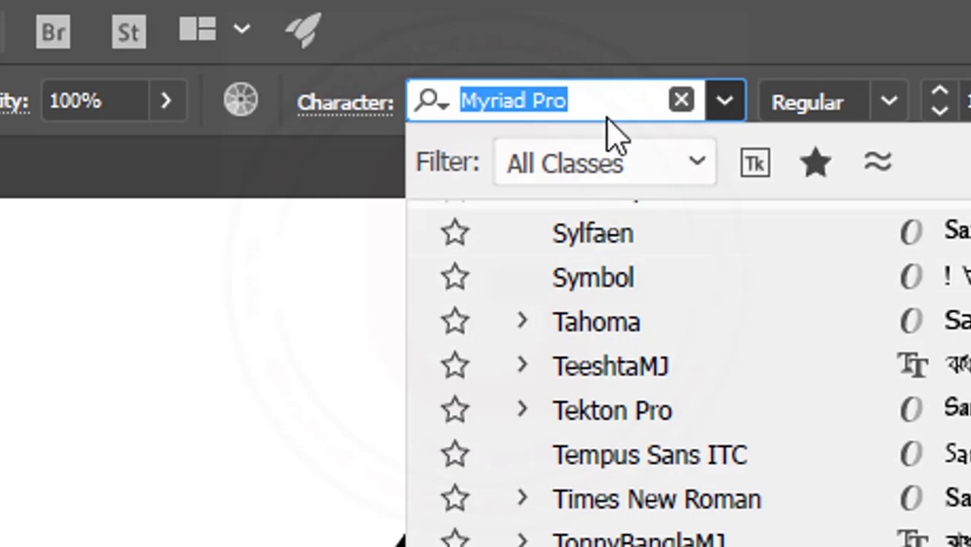
pyautogui.write('e')
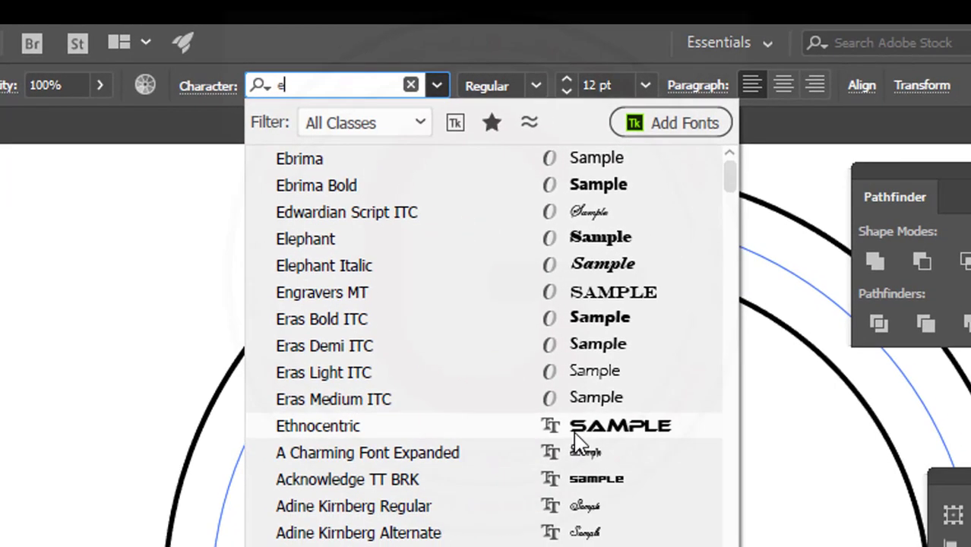
pyautogui.click(575, 435)
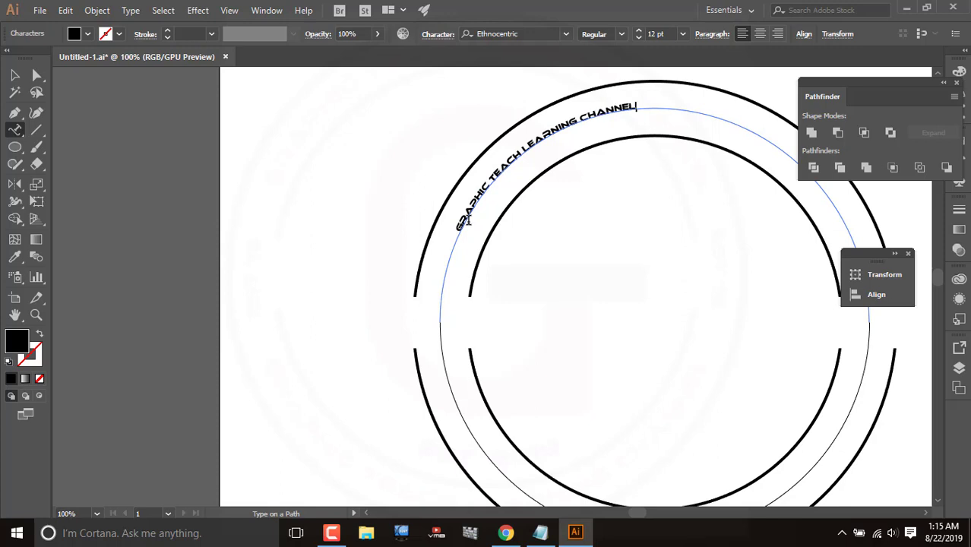
pyautogui.click(15, 75)
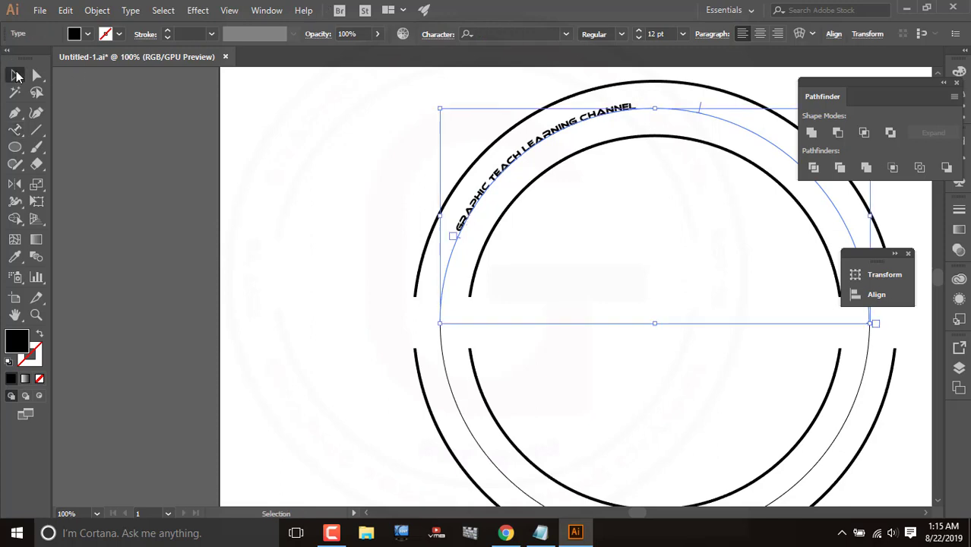
# - Select all of the upper arc text and set its font size to 21 pt
pyautogui.press('t')
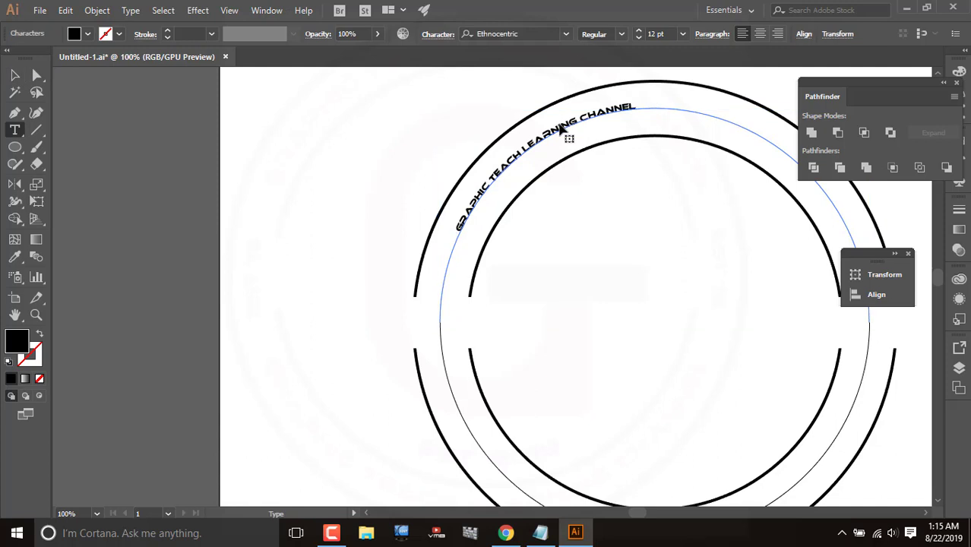
pyautogui.tripleClick(564, 131)
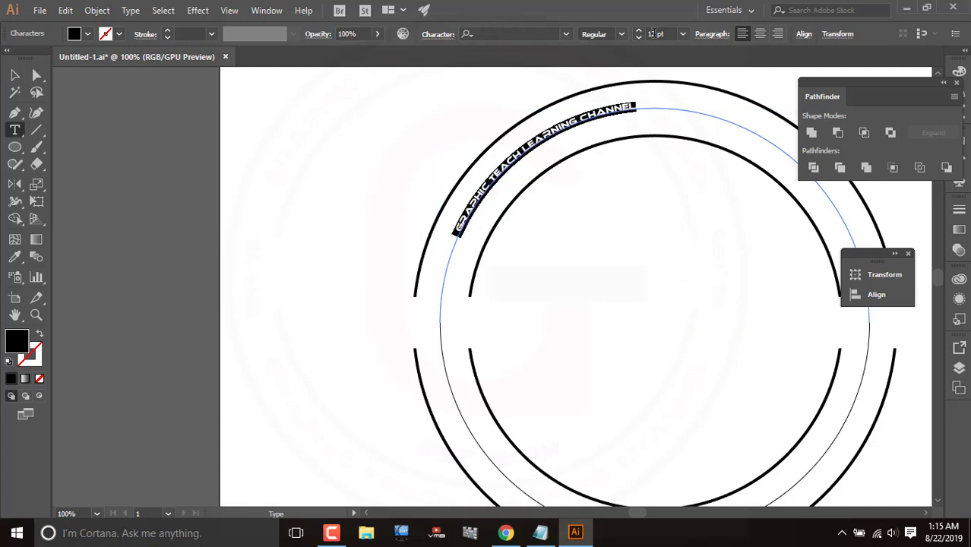
pyautogui.click(683, 35)
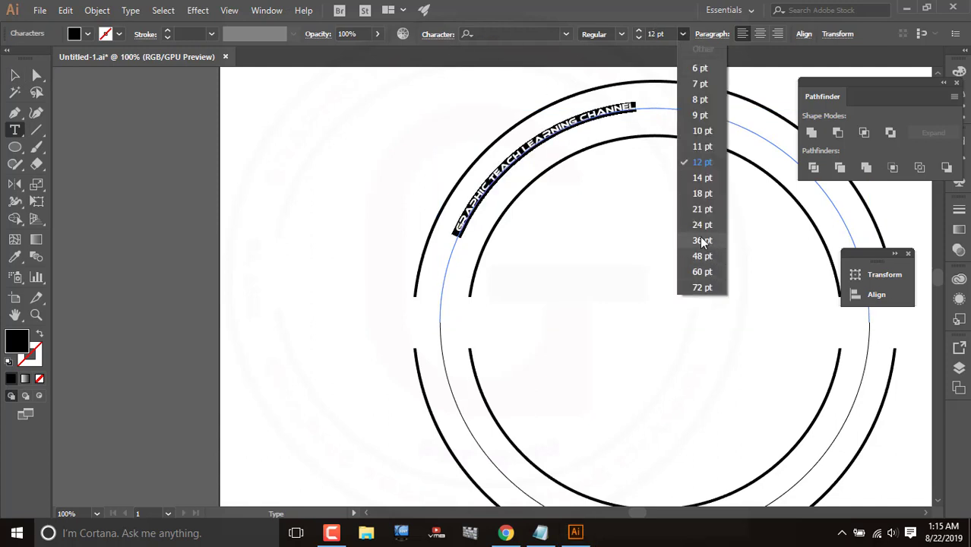
pyautogui.click(702, 209)
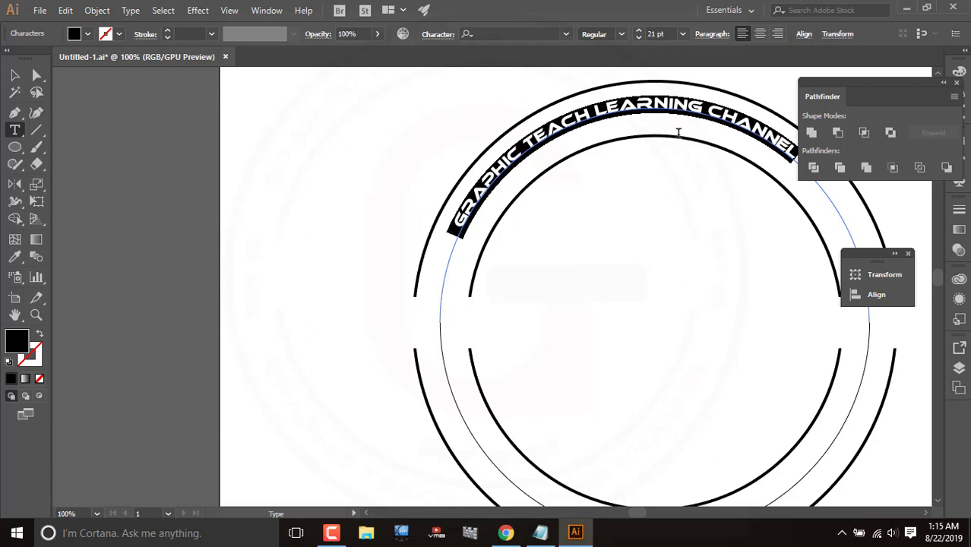
# - Try clearing the upper arc text, and undo each deletion
pyautogui.press('BackSpace')
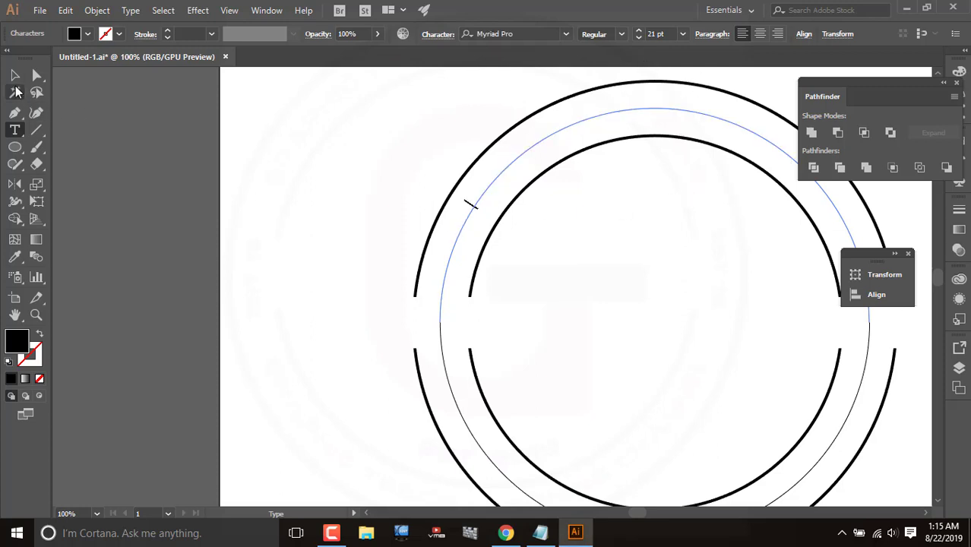
pyautogui.hotkey('ctrl', 'z')
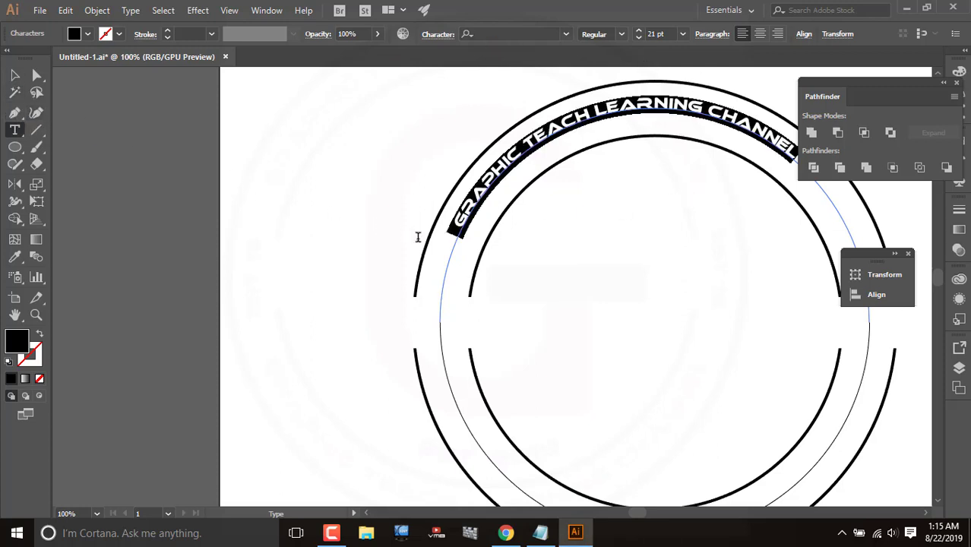
pyautogui.press('BackSpace')
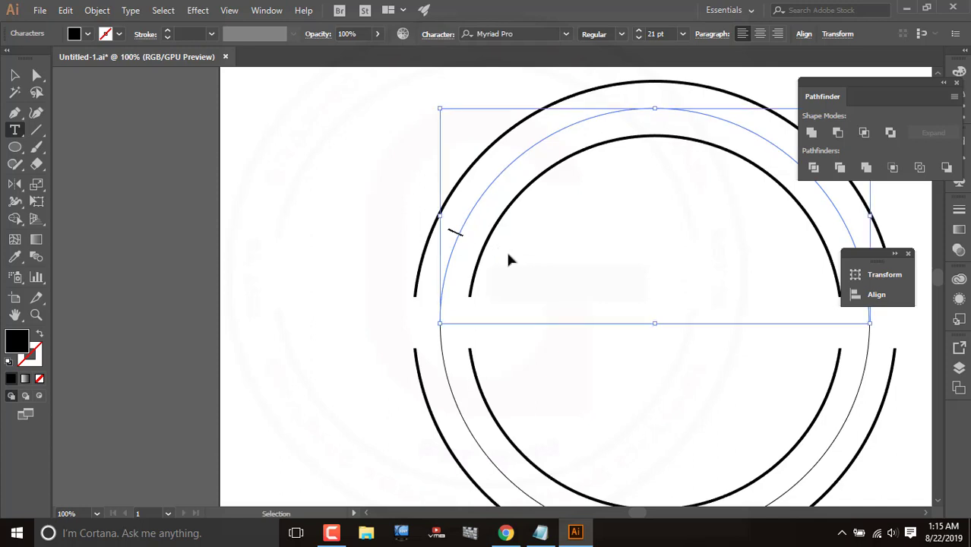
pyautogui.hotkey('ctrl', 'z')
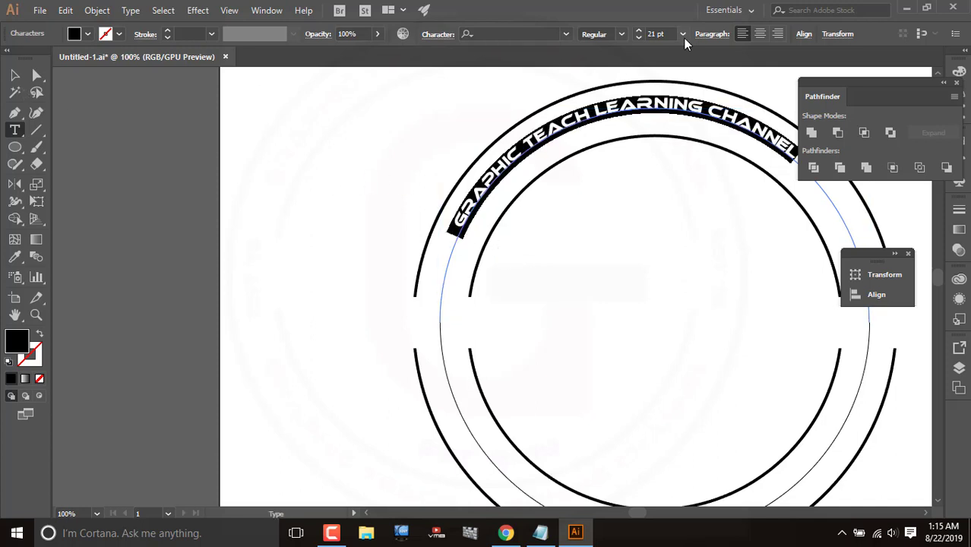
# - Set the upper arc text's font size to 24 pt
pyautogui.click(682, 34)
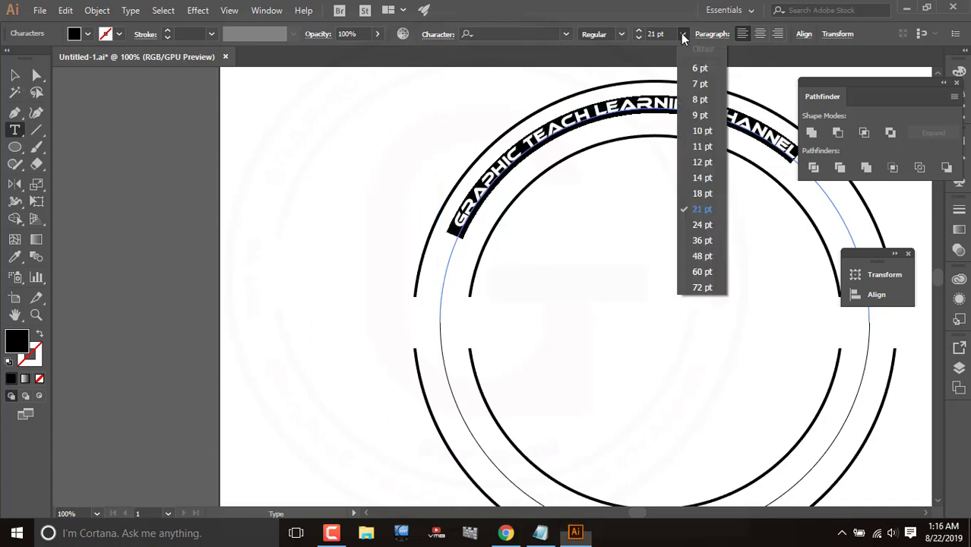
pyautogui.click(702, 226)
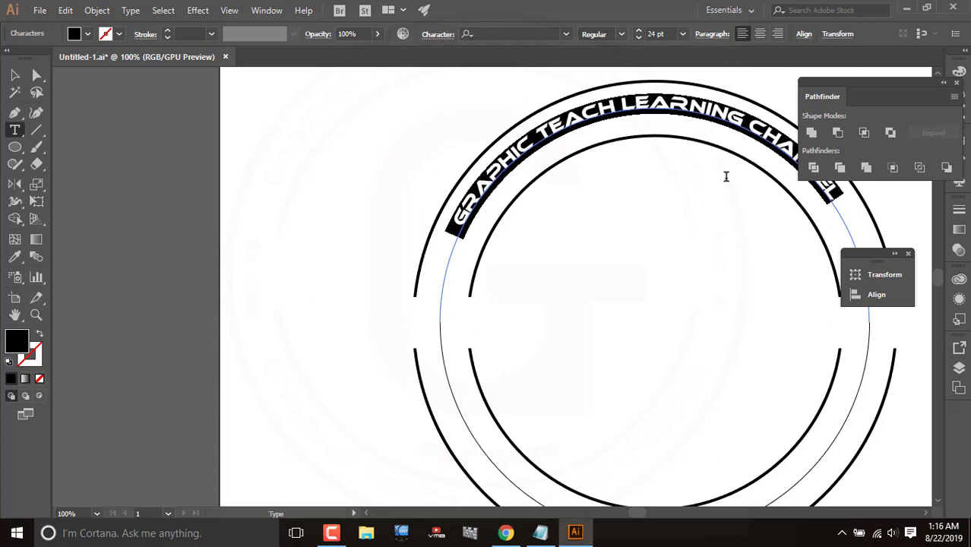
pyautogui.click(15, 75)
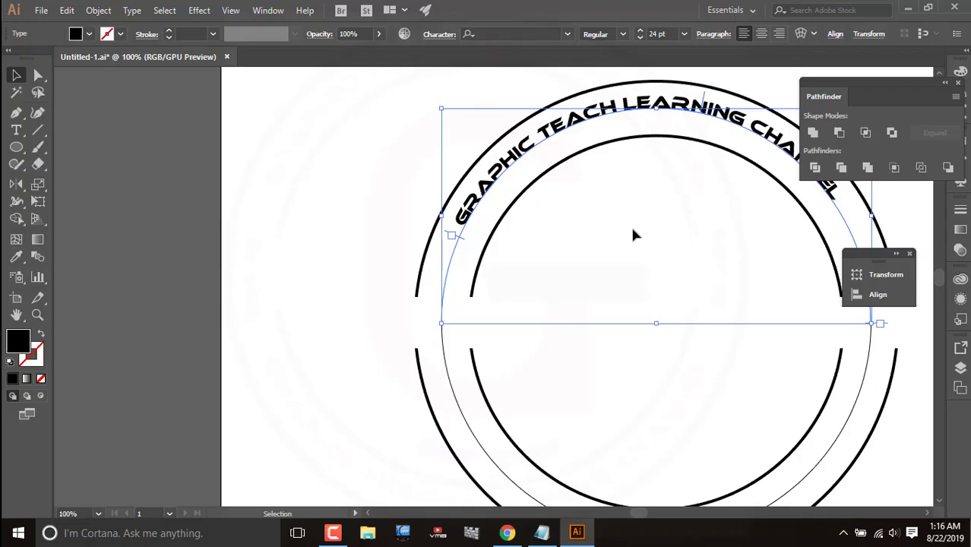
# - Select the entire upper arc text and set its font size to 28 pt
pyautogui.moveTo(765, 140); pyautogui.dragTo(592, 132)
pyautogui.click(15, 130)
pyautogui.click(287, 216)
pyautogui.hotkey('ctrl', 'a')
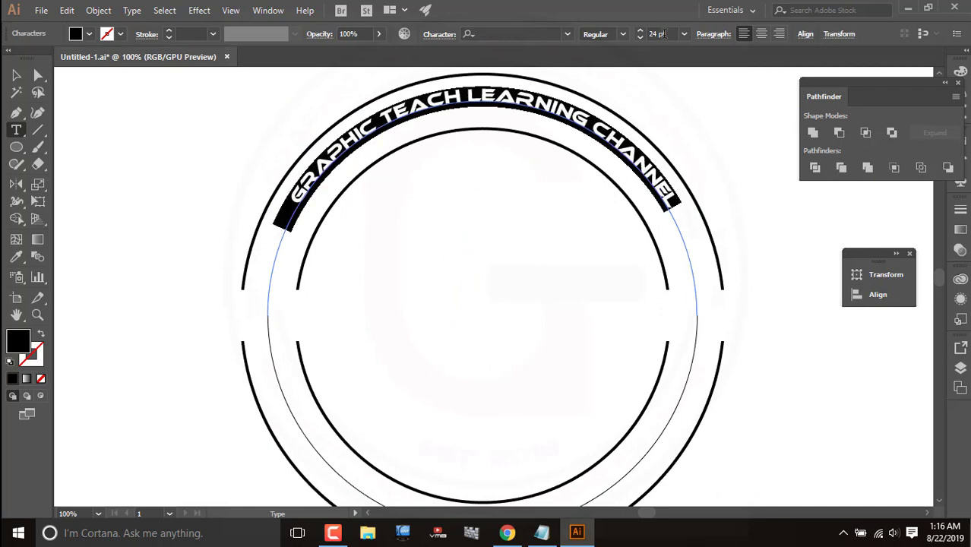
pyautogui.click(642, 32)
pyautogui.write('28')
pyautogui.press('Return')
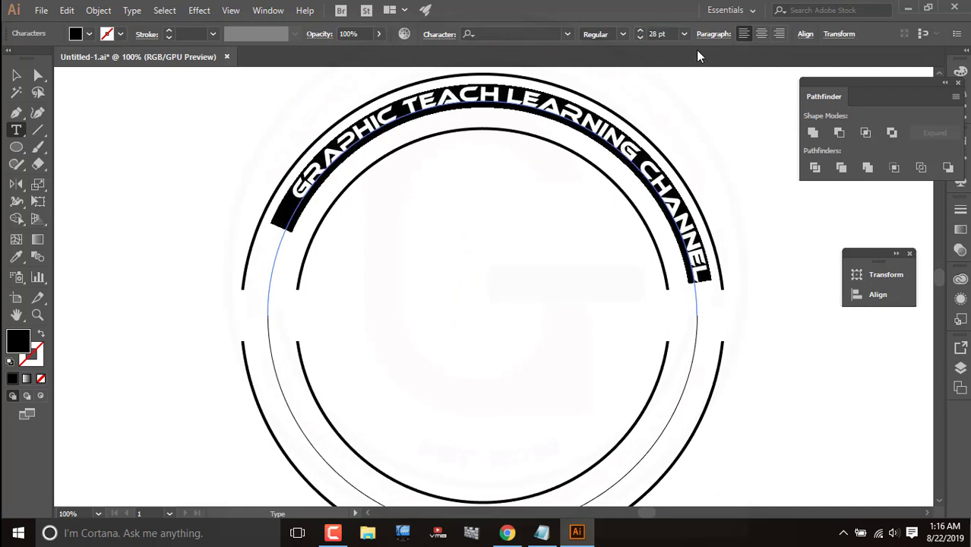
# - Remove the leading space from the upper arc text and move the text slightly down within the ring
pyautogui.click(297, 195)
pyautogui.press('Escape')
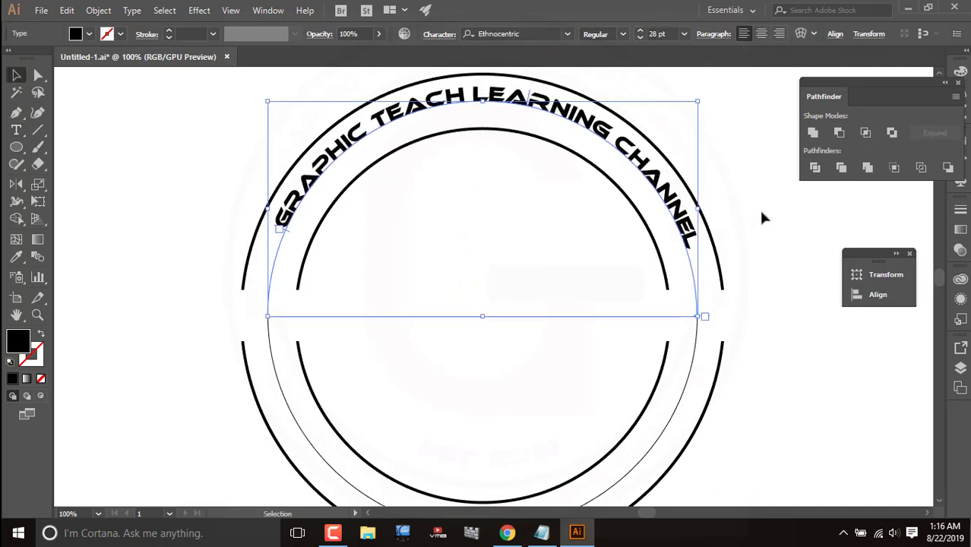
pyautogui.moveTo(503, 110); pyautogui.dragTo(498, 112)
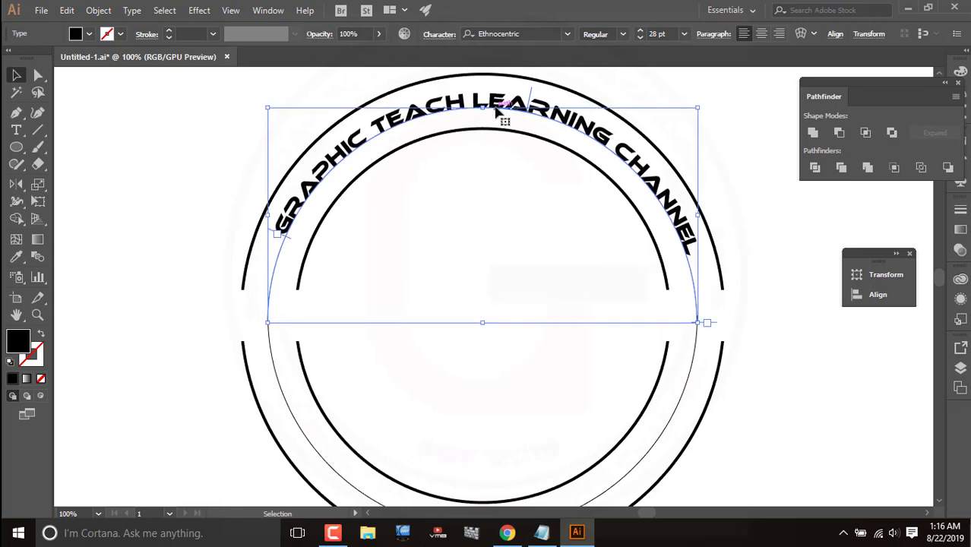
# - Try a copy of the upper arc text reflected across the horizontal axis, and delete the copy
pyautogui.doubleClick(17, 186)
pyautogui.click(700, 320)
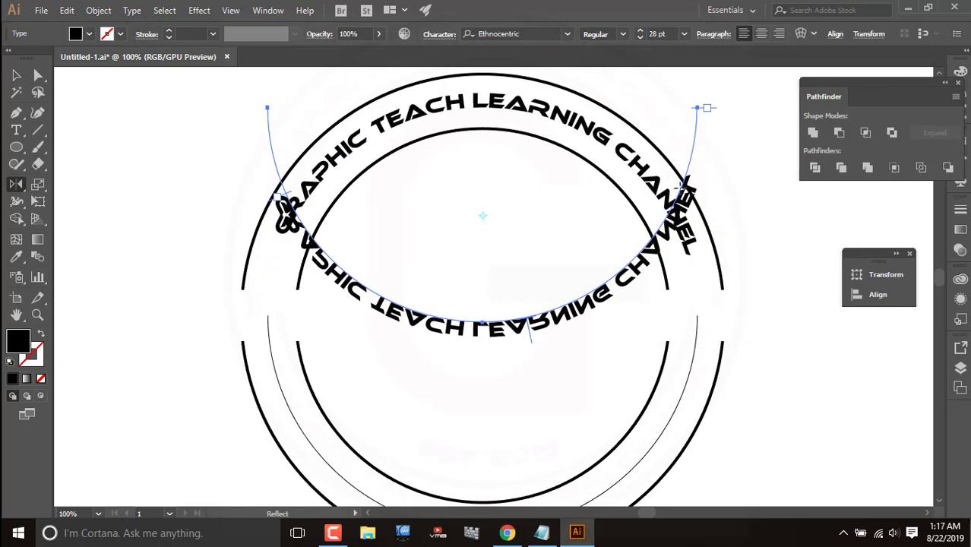
pyautogui.moveTo(531, 338); pyautogui.dragTo(368, 256)
pyautogui.click(16, 76)
pyautogui.press('Delete')
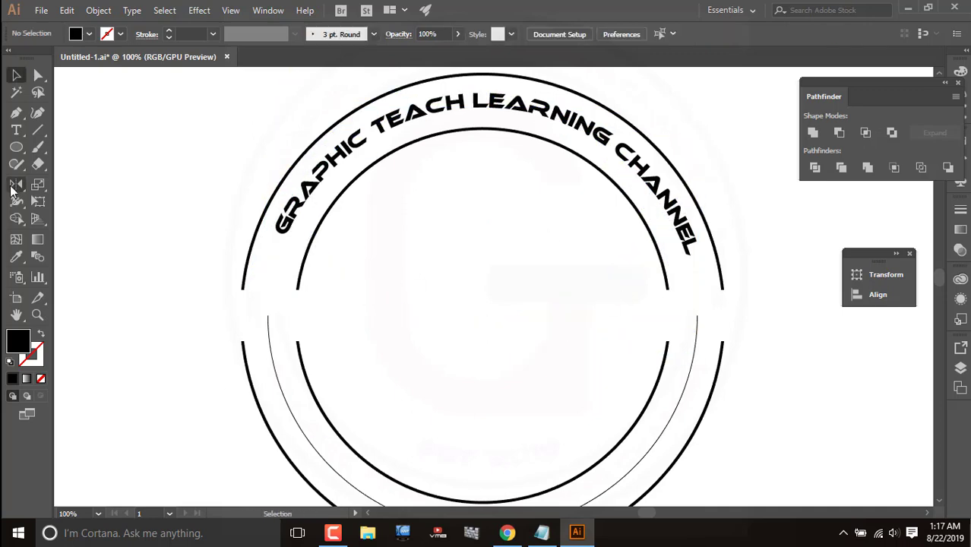
# - Write GRAPHIC TEACH LEARNING CHANNEL as path text along the lower thin arc
pyautogui.click(286, 403)
pyautogui.write('GRAPHIC ')
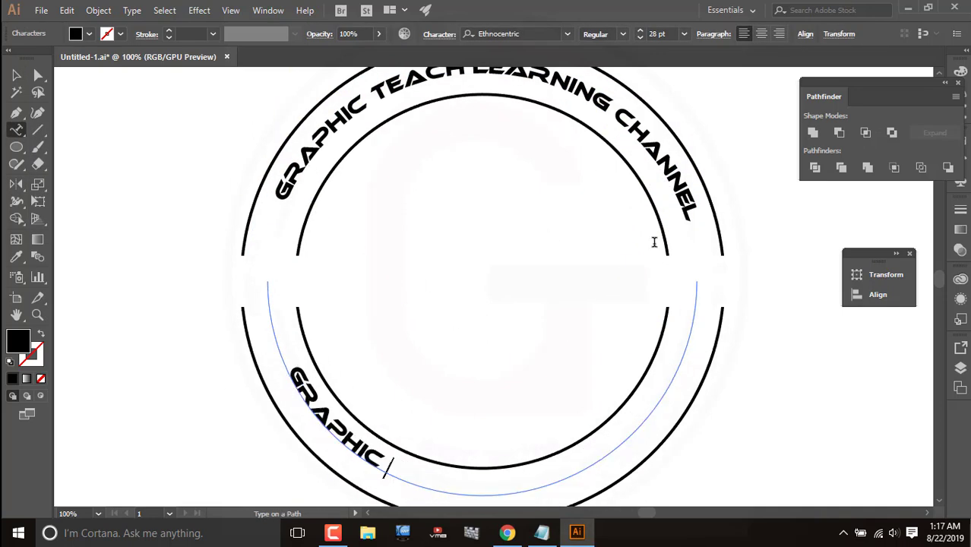
pyautogui.write('TEACH LEARNING CHANNEL')
pyautogui.press('Escape')
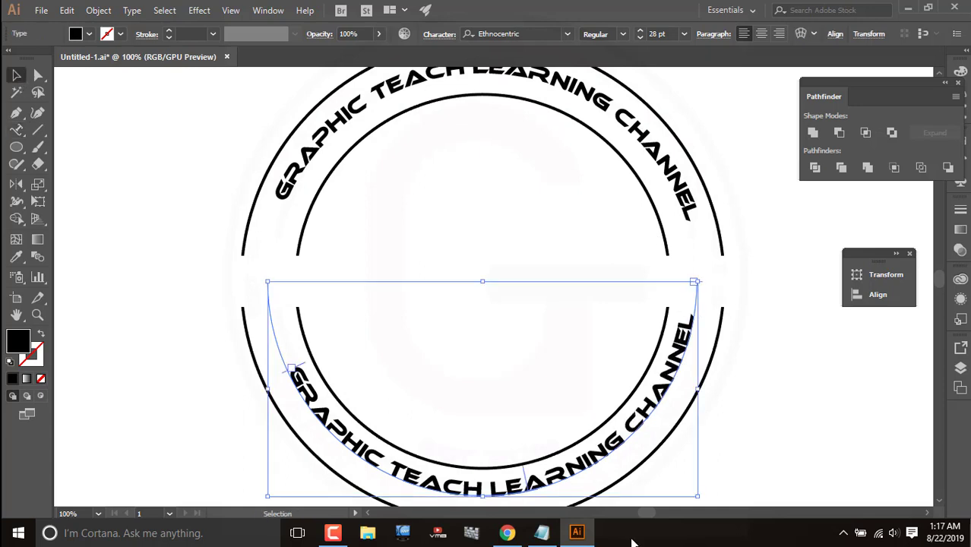
# - Cut the lower arc text and paste it back onto the same path
pyautogui.doubleClick(288, 370)
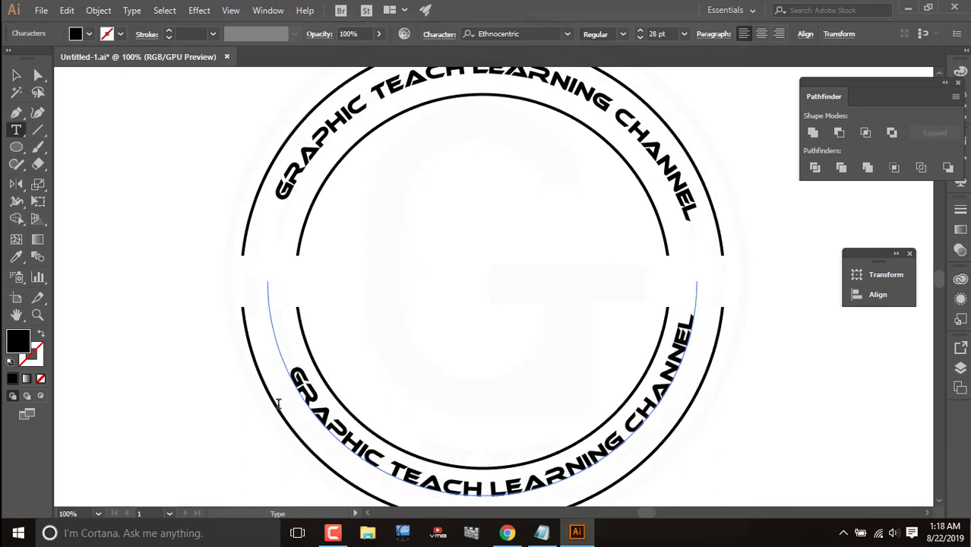
pyautogui.hotkey('ctrl', 'a')
pyautogui.hotkey('ctrl', 'c')
pyautogui.press('BackSpace')
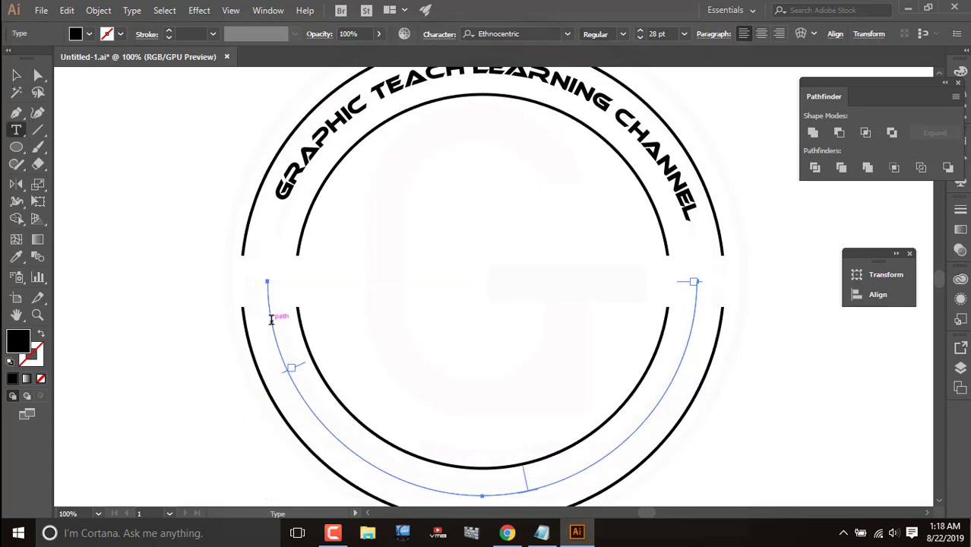
pyautogui.hotkey('ctrl', 'v')
pyautogui.press('Escape')
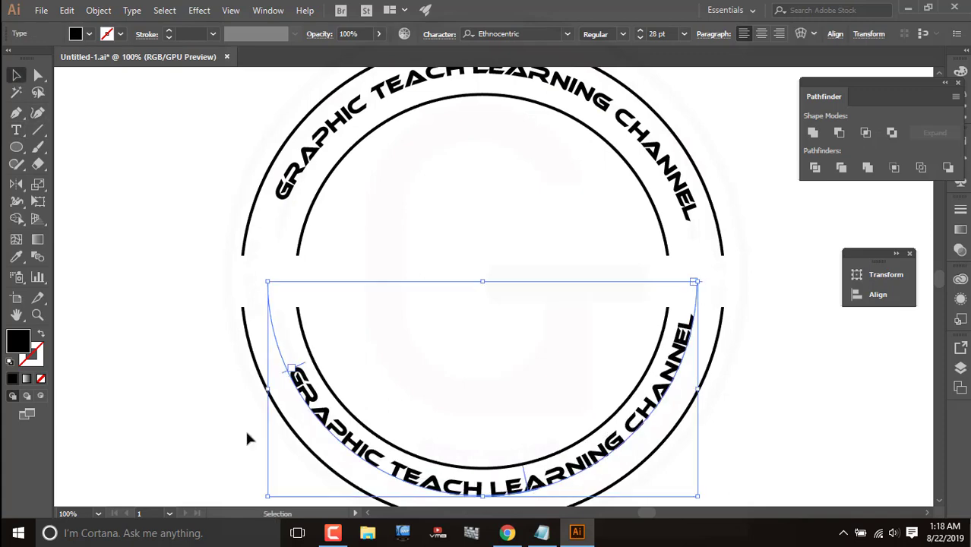
# - Try sliding the start of the lower arc text along its path, and delete the lower text
pyautogui.doubleClick(291, 368)
pyautogui.moveTo(290, 365); pyautogui.dragTo(262, 303)
pyautogui.scroll(-2, 382, 339)
pyautogui.hotkey('ctrl', 'z')
pyautogui.hotkey('ctrl', 'z')
pyautogui.press('Delete')
pyautogui.scroll(1, 346, 265)
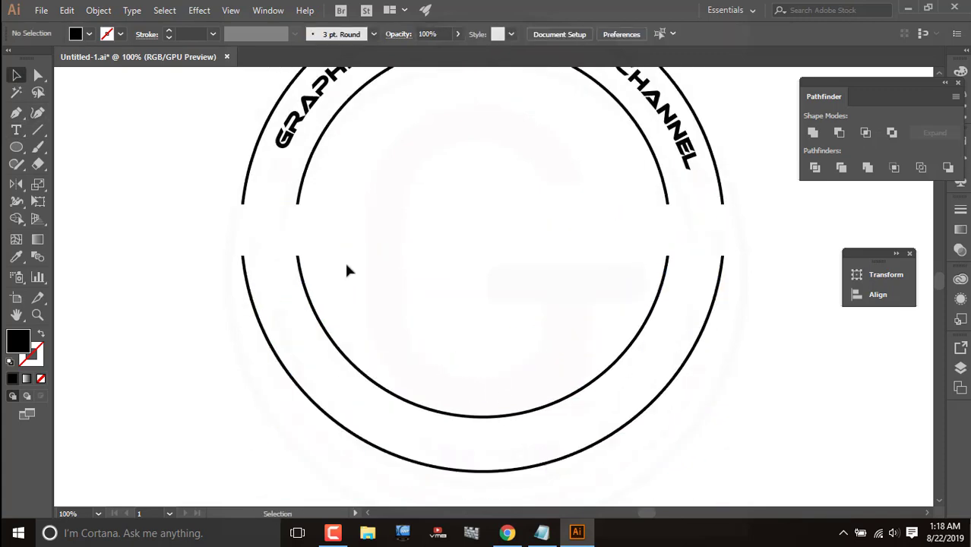
# - Reflect a copy of the upper arc text across the horizontal axis and move it straight down into the lower ring
pyautogui.scroll(2, 346, 271)
pyautogui.click(493, 123)
pyautogui.moveTo(484, 122); pyautogui.dragTo(512, 129)
pyautogui.doubleClick(15, 184)
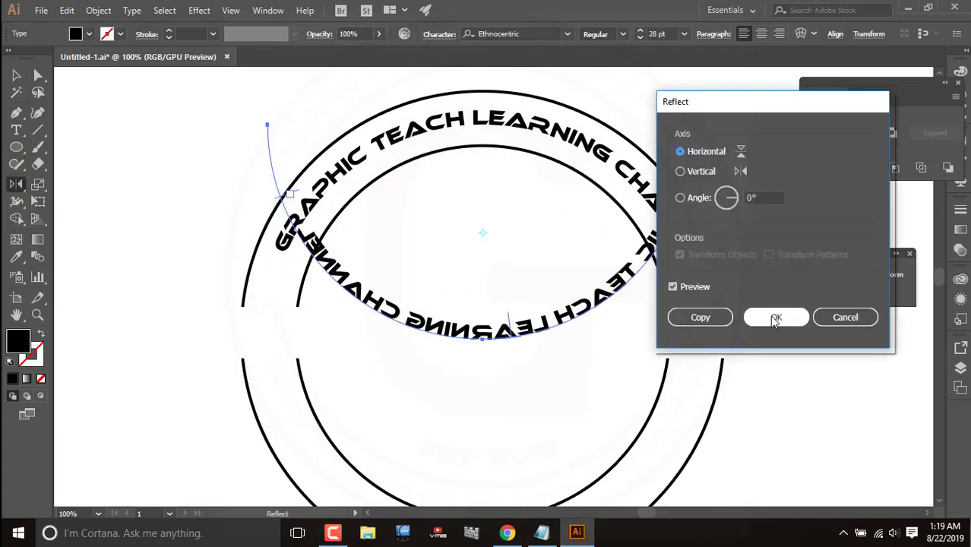
pyautogui.click(775, 317)
pyautogui.press('v')
pyautogui.moveTo(510, 346); pyautogui.dragTo(510, 487)
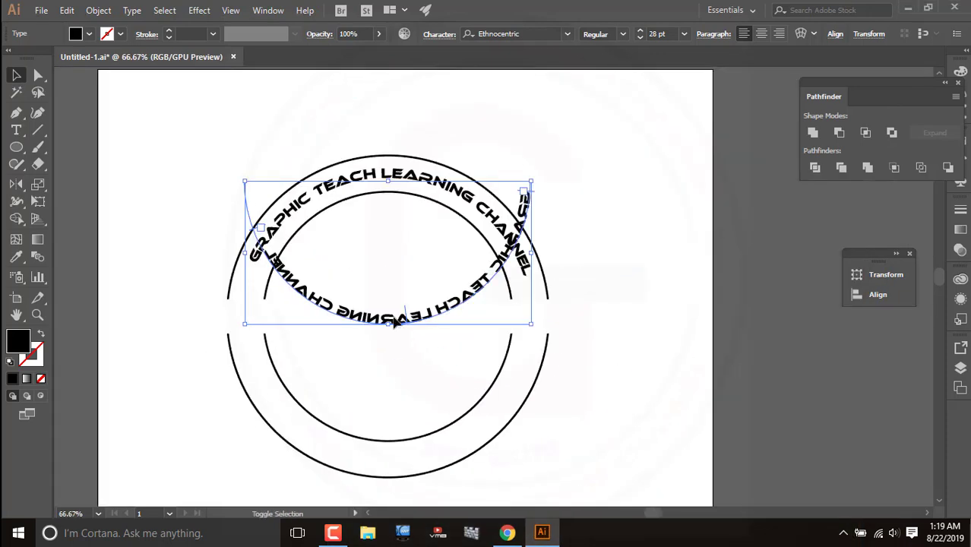
pyautogui.moveTo(395, 323); pyautogui.dragTo(395, 467)
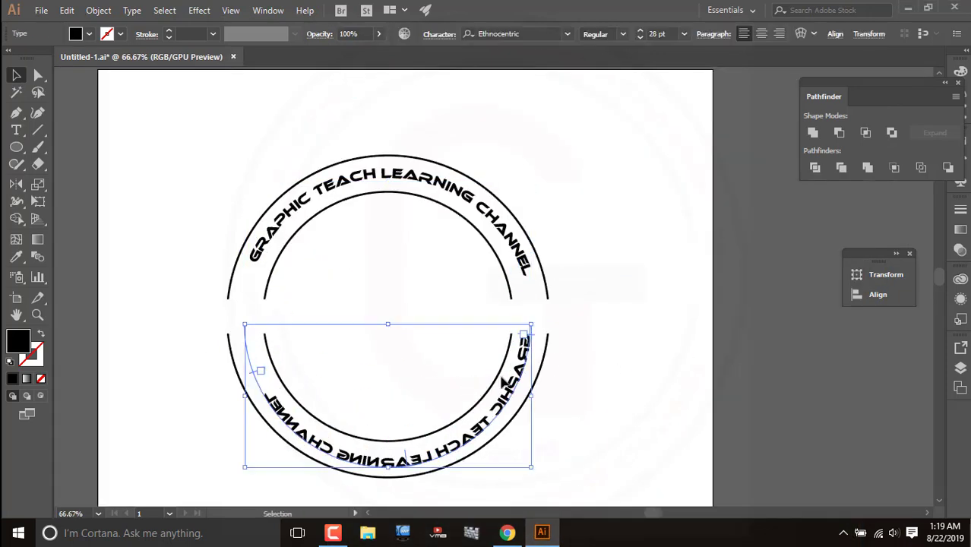
pyautogui.press('t')
pyautogui.moveTo(526, 344); pyautogui.dragTo(527, 349)
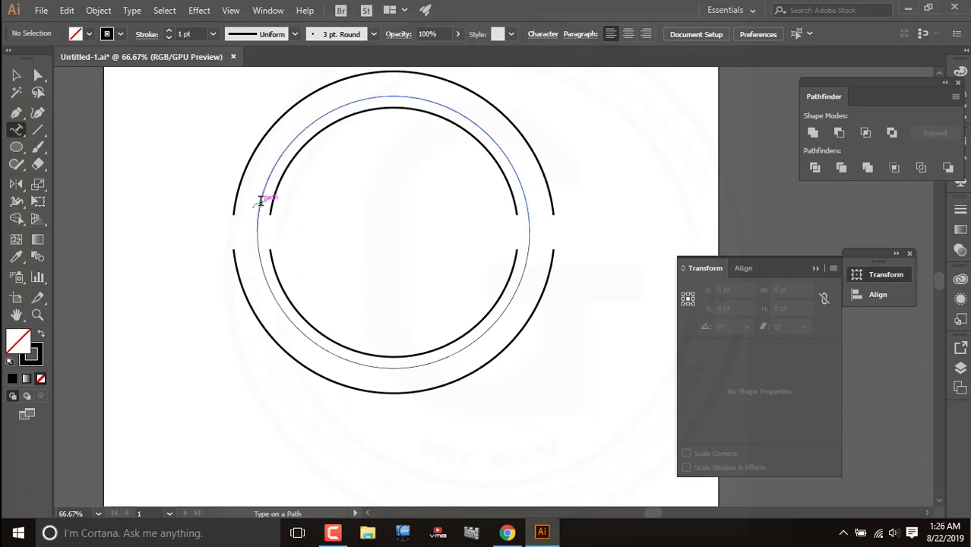
# - Write GRAPHIC TEACH LEARNING CHANNEL as path text along the upper thin arc
pyautogui.click(260, 200)
pyautogui.write('GRAPHIC TEACH ')
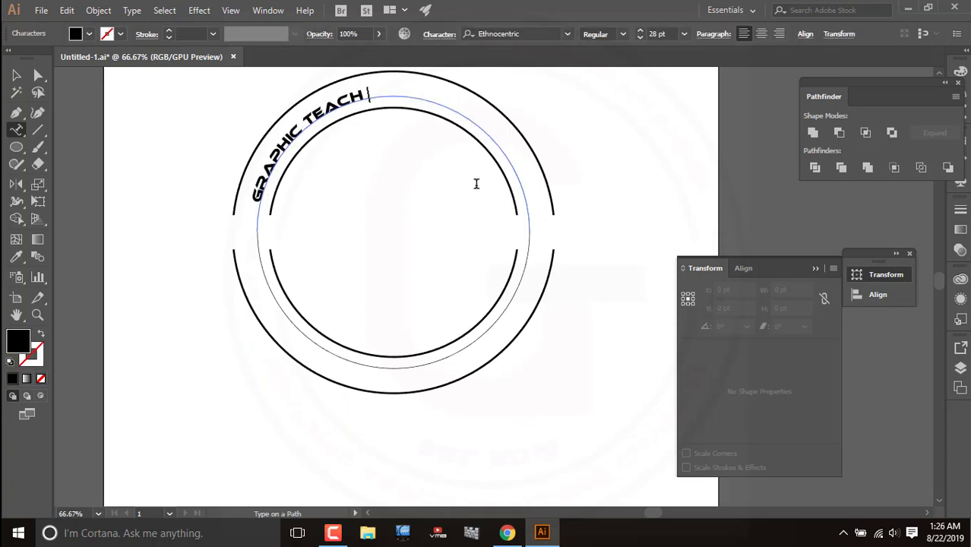
pyautogui.write('LEARNING CHANNEL')
pyautogui.press('Escape')
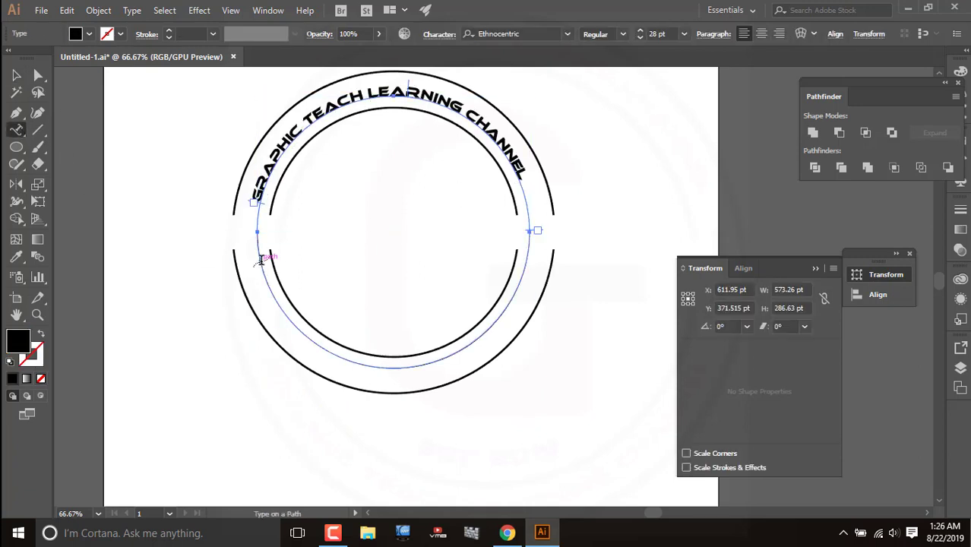
# - Write GRAPHIC TEACH LEARNING CHANNEL as path text along the lower thin arc
pyautogui.click(260, 258)
pyautogui.write('GRAPHIC TEACH LEARNING')
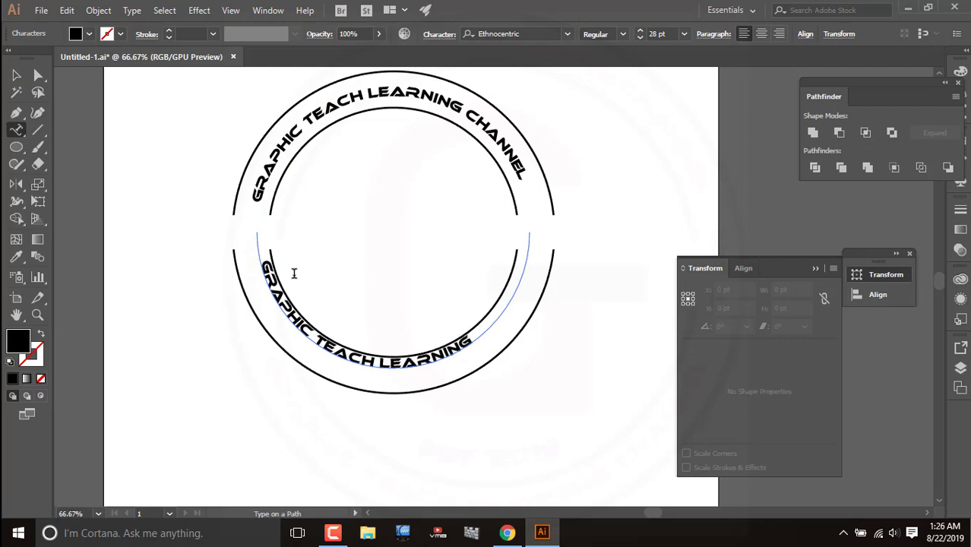
pyautogui.write(' CHANNEL')
pyautogui.press('Escape')
# - Nudge the lower arc text down and slightly right so it sits midway between the two lower ring lines
pyautogui.press('Down')
pyautogui.press('Down')
pyautogui.press('Down')
pyautogui.press('Down')
pyautogui.press('Down')
pyautogui.press('Down')
pyautogui.press('Down')
pyautogui.press('Down')
pyautogui.press('Down')
pyautogui.press('Down')
pyautogui.press('Down')
pyautogui.press('Down')
pyautogui.press('Down')
pyautogui.press('Down')
pyautogui.press('Down')
pyautogui.press('Down')
pyautogui.press('Down')
pyautogui.press('Down')
pyautogui.press('Down')
pyautogui.press('Down')
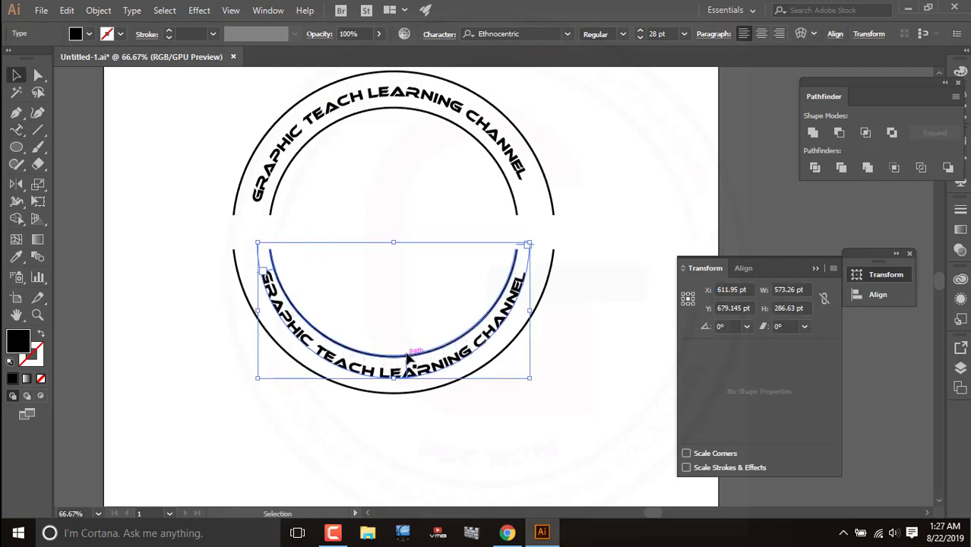
pyautogui.press('Right')
pyautogui.press('Right')
pyautogui.press('Down')
pyautogui.press('Down')
pyautogui.press('t')
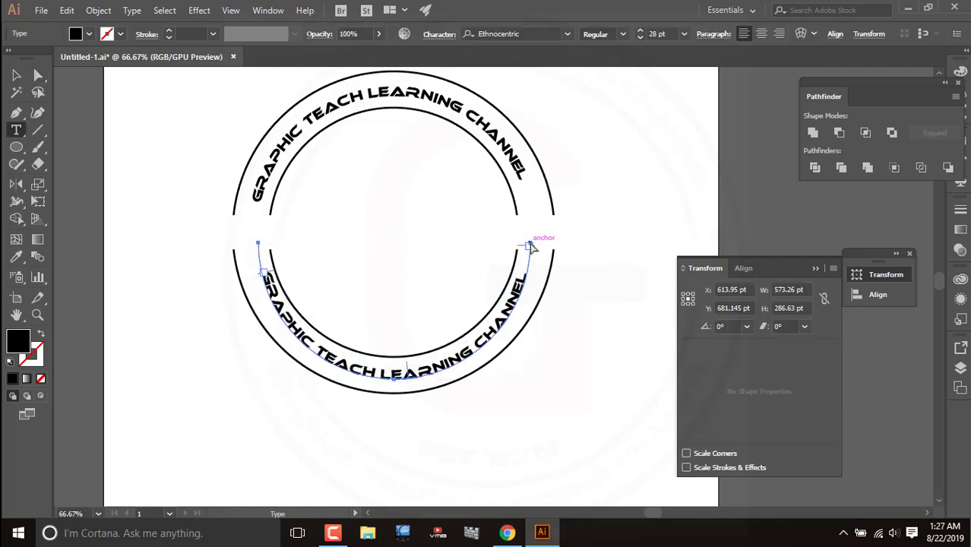
pyautogui.click(539, 245)
pyautogui.click(591, 223)
pyautogui.click(533, 251)
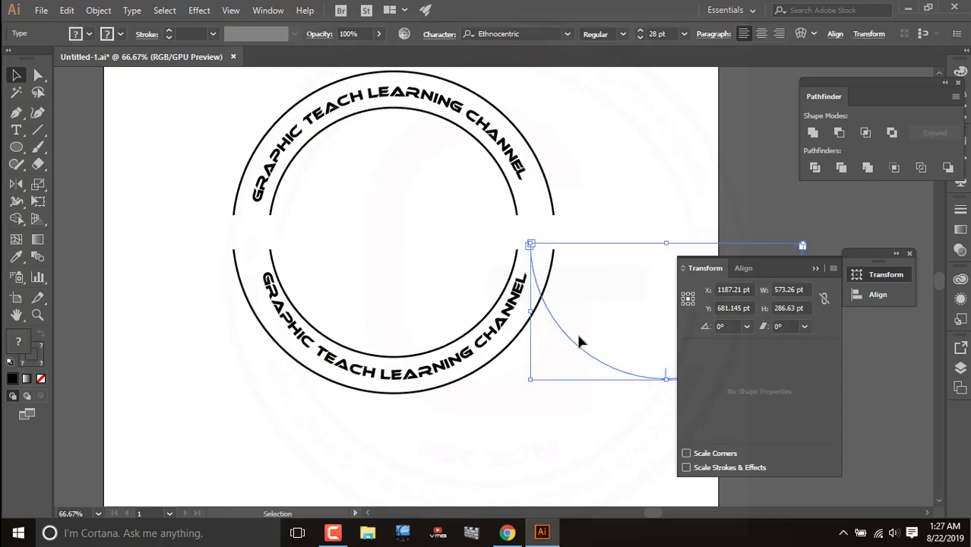
pyautogui.press('Delete')
# - Nudge the right end anchor of the lower text path outward to widen the curve
pyautogui.click(532, 256)
pyautogui.scroll(3, 532, 255)
pyautogui.press('a')
pyautogui.click(581, 206)
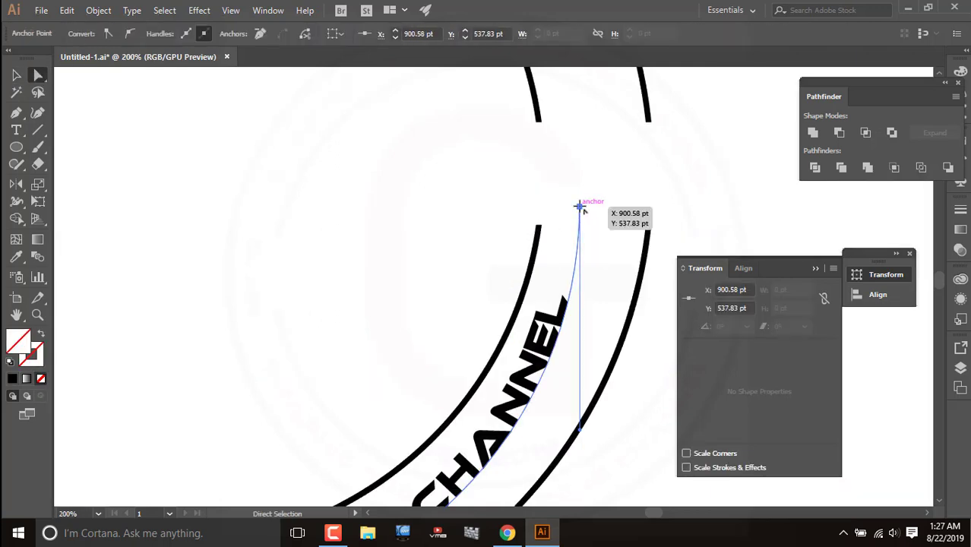
pyautogui.press('Right')
pyautogui.press('Right')
pyautogui.press('Right')
pyautogui.press('Right')
pyautogui.press('Right')
pyautogui.press('Right')
pyautogui.scroll(-3, 434, 244)
# - Nudge the left end anchor of the lower text path outward to X 315.32 pt and deselect the path
pyautogui.click(206, 221)
pyautogui.press('Right')
pyautogui.press('Right')
pyautogui.press('Right')
pyautogui.press('Right')
pyautogui.press('Right')
pyautogui.press('Right')
pyautogui.press('Right')
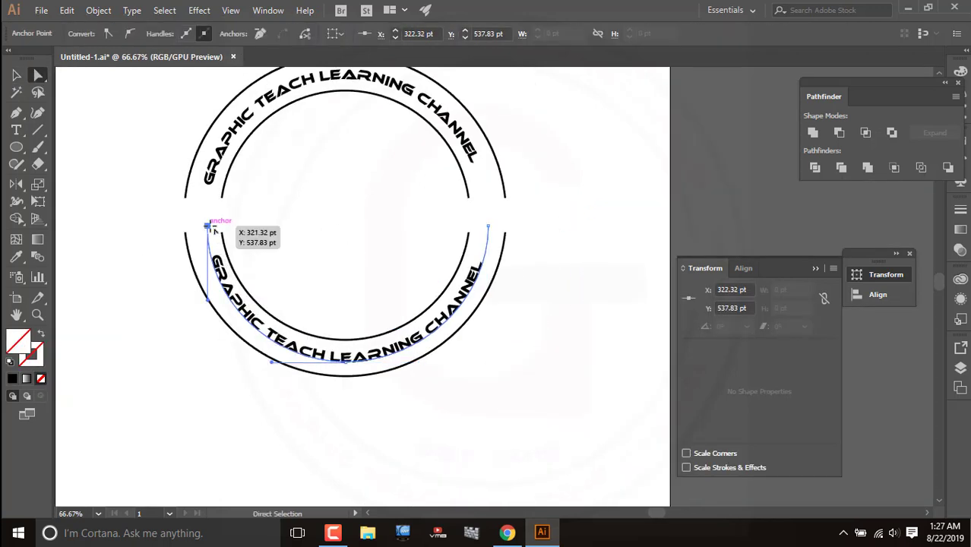
pyautogui.click(250, 184)
pyautogui.click(215, 173)
pyautogui.click(247, 220)
pyautogui.scroll(1, 247, 221)
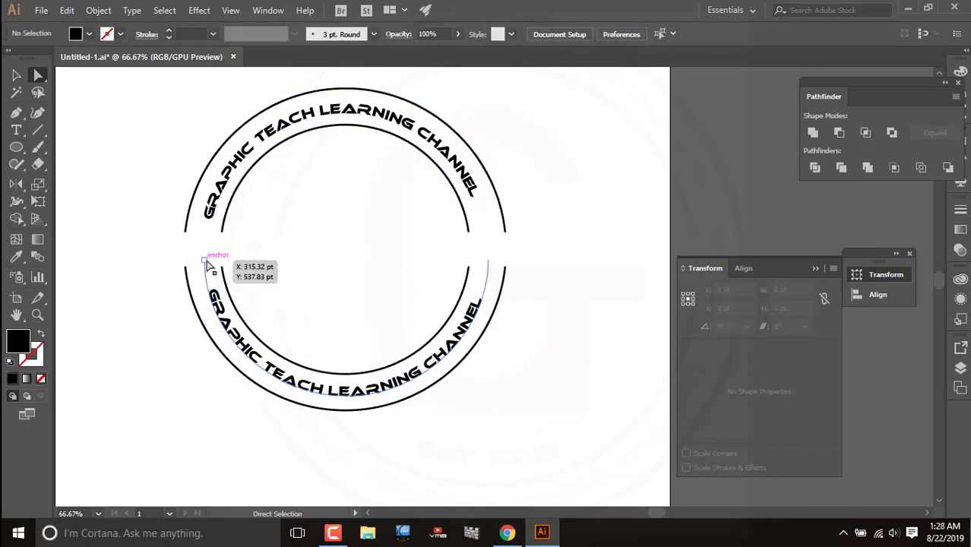
# - Select the upper and lower arc texts together and expand their object and fill
pyautogui.click(222, 313)
pyautogui.press('v')
pyautogui.click(98, 10)
pyautogui.click(114, 182)
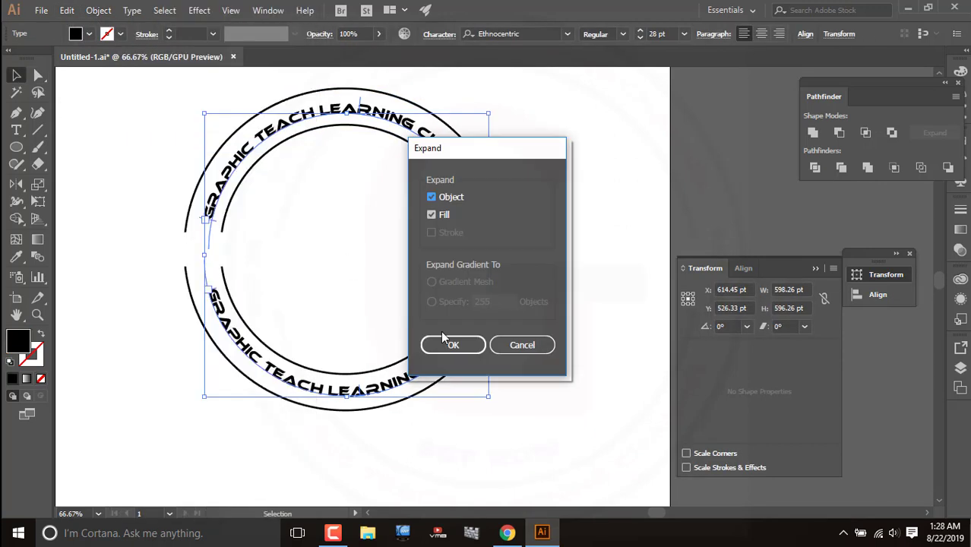
pyautogui.click(443, 341)
# - Fill the expanded lettering of both arc texts with red
pyautogui.click(233, 332)
pyautogui.click(254, 176)
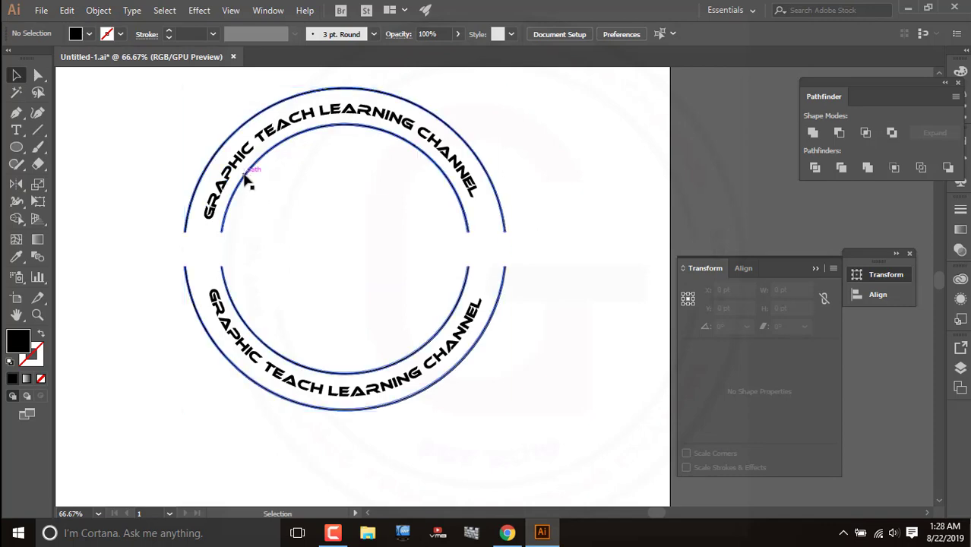
pyautogui.hotkey('ctrl', 'shift', 'a')
pyautogui.click(217, 194)
pyautogui.click(89, 34)
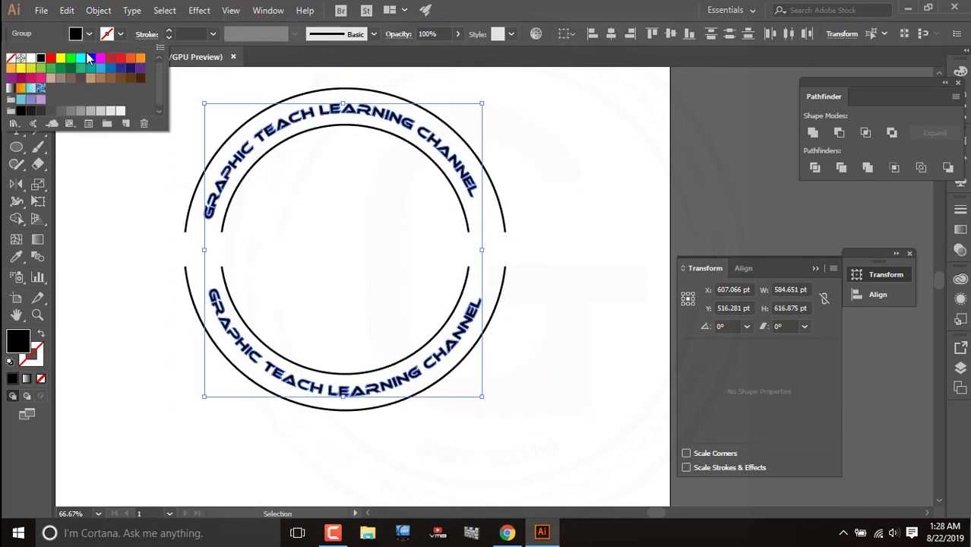
pyautogui.click(120, 58)
pyautogui.press('Escape')
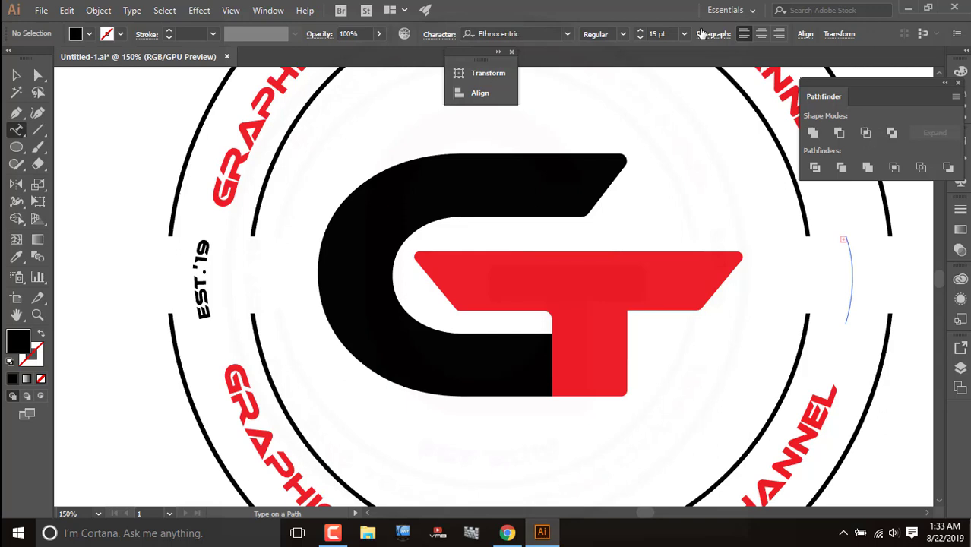
# - Set the path text on the right arc to 6 pt, and delete that text path
pyautogui.click(684, 34)
pyautogui.click(695, 53)
pyautogui.click(14, 75)
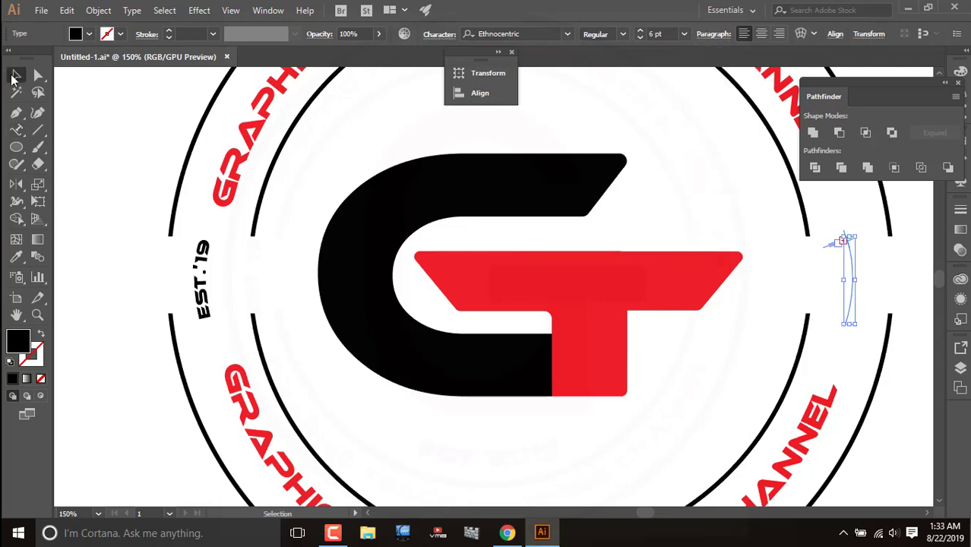
pyautogui.moveTo(841, 242); pyautogui.dragTo(855, 245)
pyautogui.press('Delete')
# - Try a copy of the EST.'19 text reflected across the vertical axis in the right ring gap, and delete it
pyautogui.click(203, 277)
pyautogui.doubleClick(16, 185)
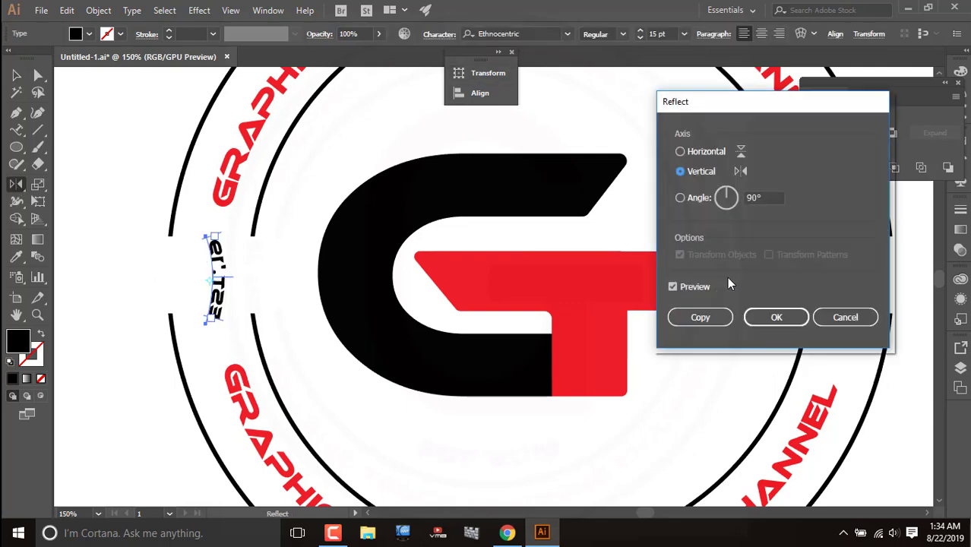
pyautogui.click(846, 317)
pyautogui.moveTo(415, 287); pyautogui.dragTo(862, 283)
pyautogui.press('v')
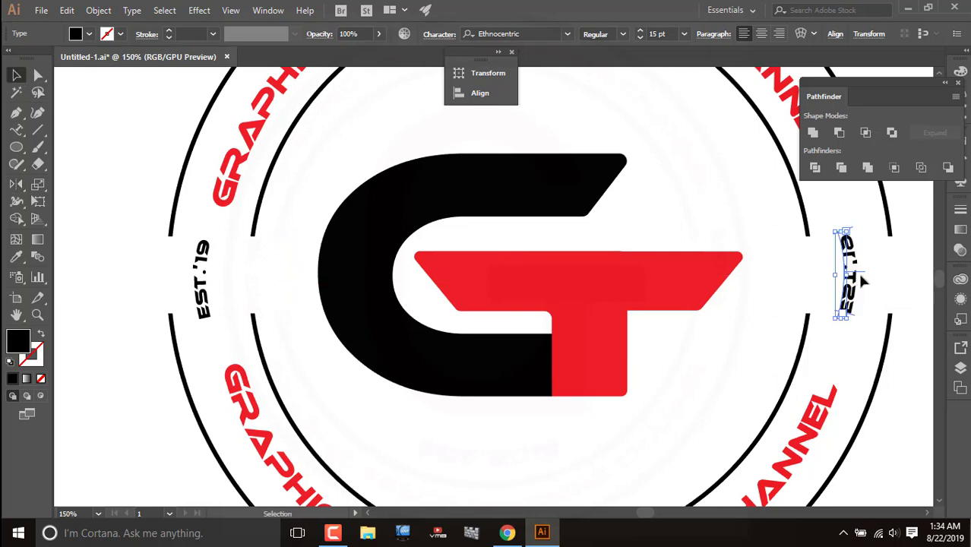
pyautogui.press('Delete')
# - Draw a two-point curve with the Pen tool in the right gap of the ring, bulging outward
pyautogui.press('p')
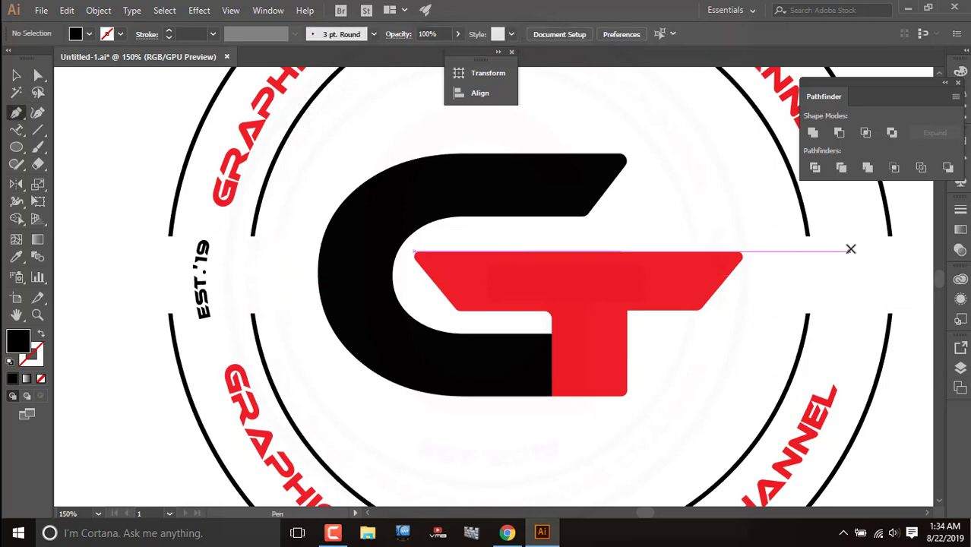
pyautogui.click(850, 220)
pyautogui.moveTo(855, 312); pyautogui.dragTo(831, 355)
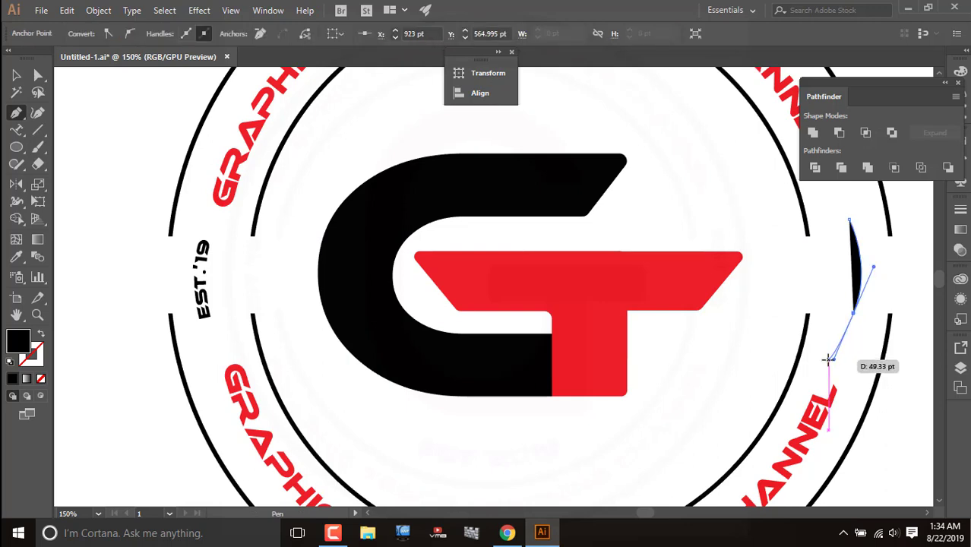
pyautogui.press('v')
# - Give the right curve a 1 pt stroke and no fill, and nudge it slightly left
pyautogui.click(169, 30)
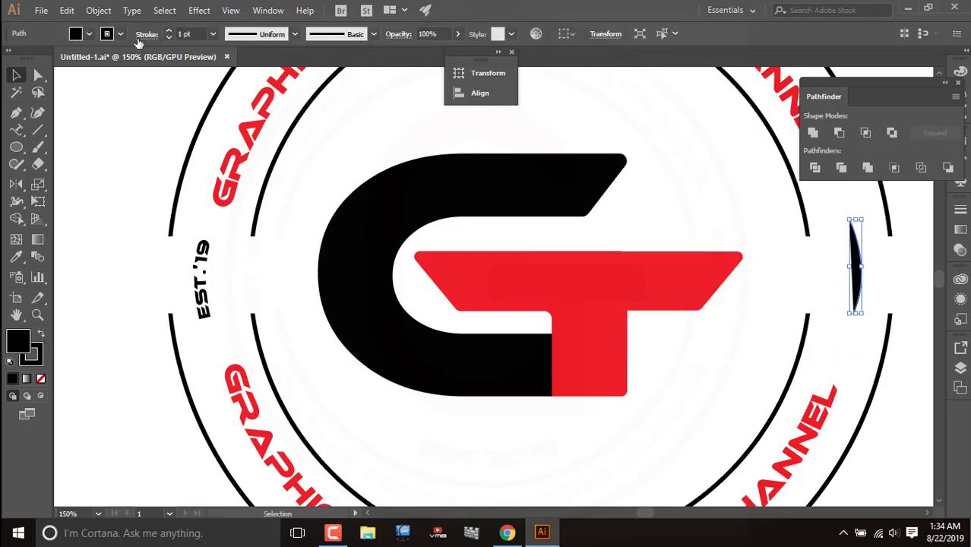
pyautogui.click(89, 34)
pyautogui.click(10, 58)
pyautogui.click(901, 282)
pyautogui.press('Left')
pyautogui.press('Left')
pyautogui.press('Left')
pyautogui.press('Left')
pyautogui.press('Left')
pyautogui.press('Left')
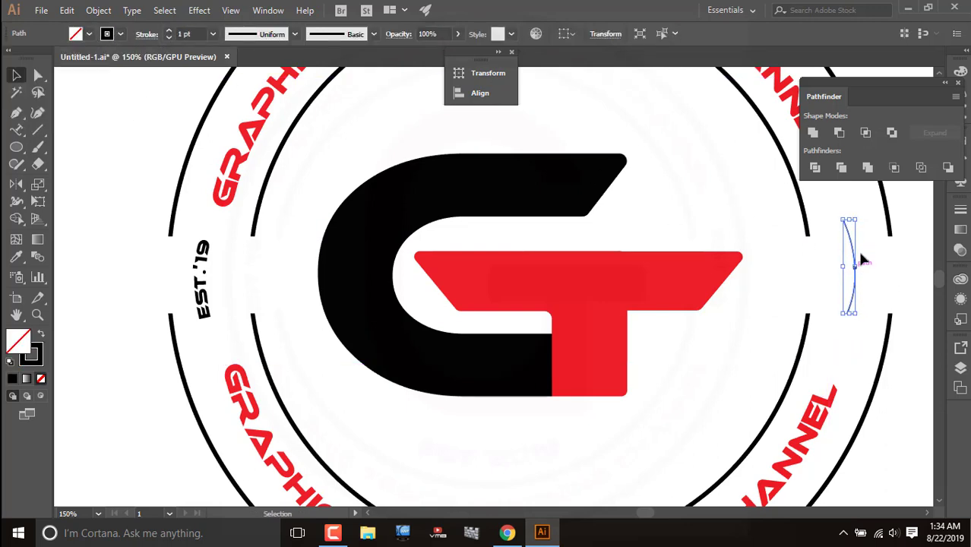
# - Move the upper and lower end anchors of the right curve slightly outward
pyautogui.click(904, 259)
pyautogui.click(38, 75)
pyautogui.click(846, 229)
pyautogui.click(844, 221)
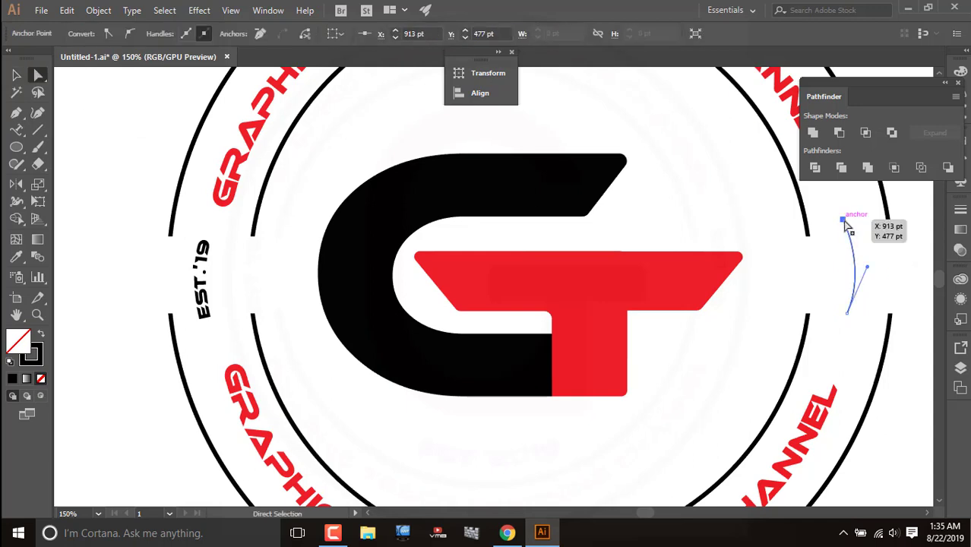
pyautogui.moveTo(843, 220); pyautogui.dragTo(850, 215)
pyautogui.moveTo(848, 313); pyautogui.dragTo(854, 315)
pyautogui.click(903, 357)
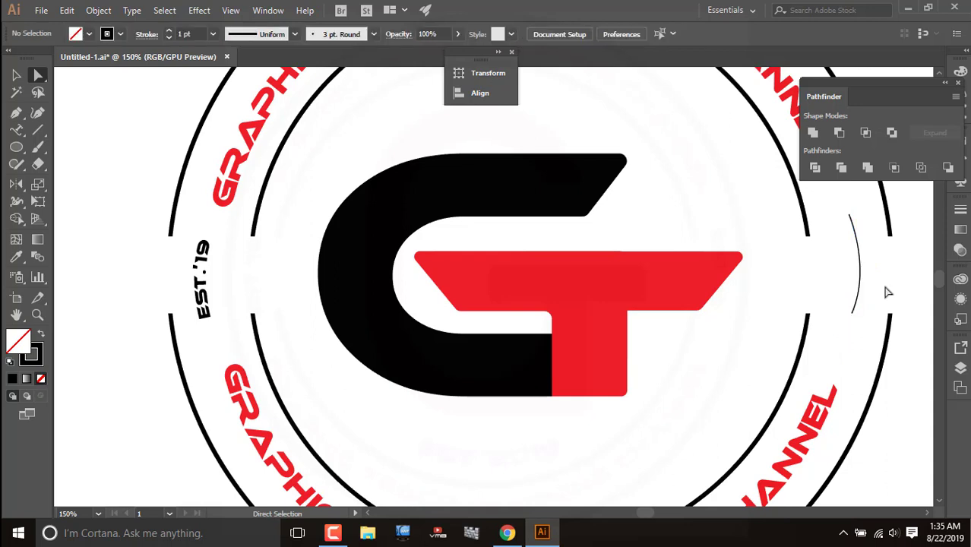
# - Flatten the right curve slightly by pulling the lower anchor's direction handle inward
pyautogui.click(860, 282)
pyautogui.click(872, 269)
pyautogui.click(860, 289)
pyautogui.moveTo(872, 267); pyautogui.dragTo(867, 264)
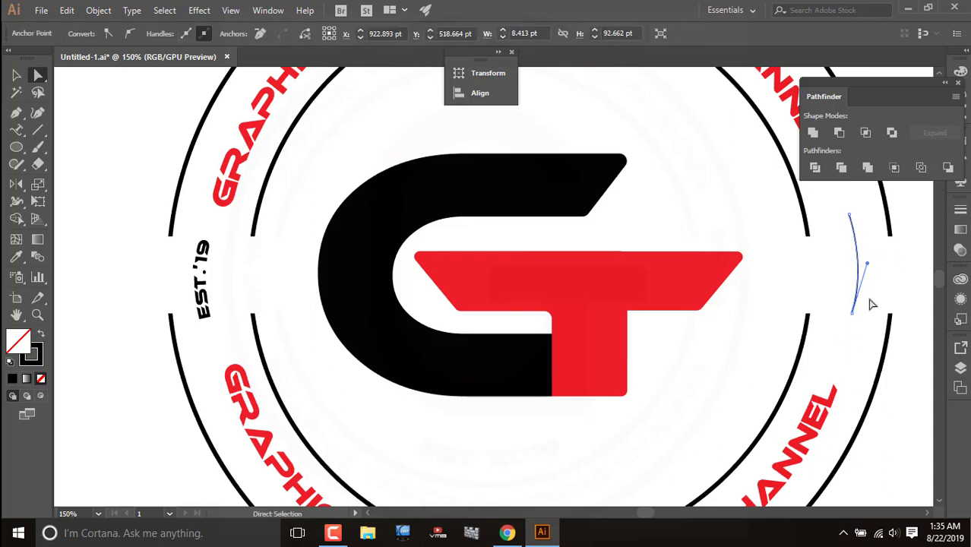
# - Write EST.'19 as path text along the right curve and set its font size to 15 pt
pyautogui.click(16, 130)
pyautogui.click(852, 221)
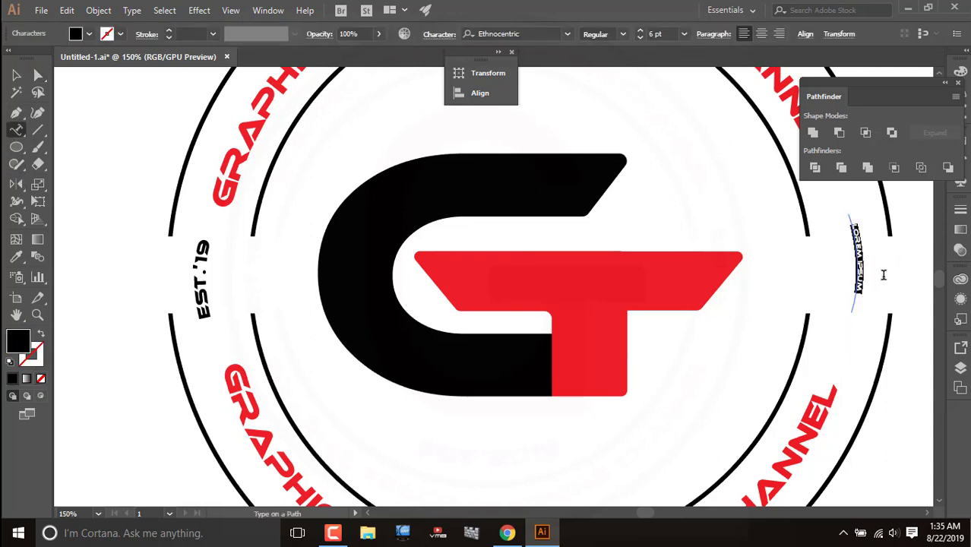
pyautogui.write("EST.'19")
pyautogui.click(641, 30)
pyautogui.click(640, 30)
pyautogui.click(640, 31)
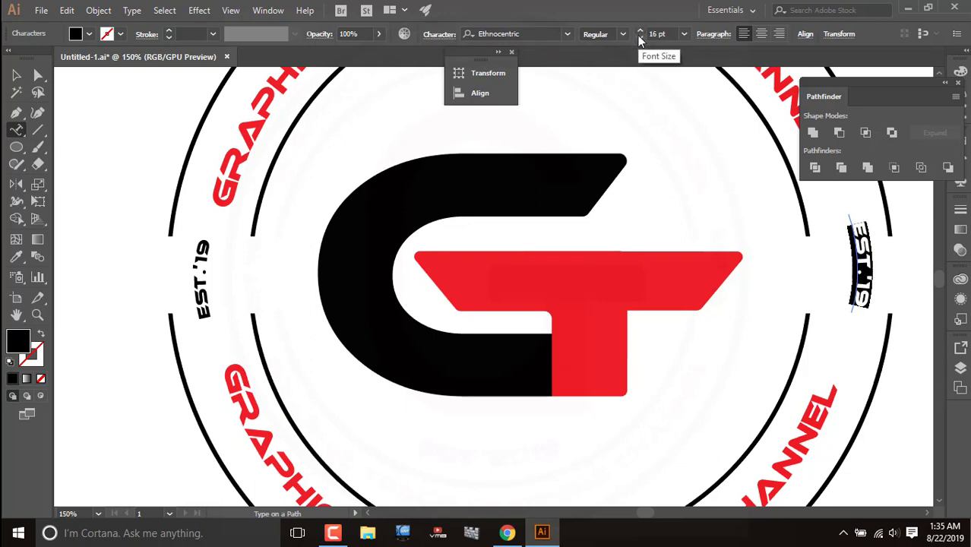
pyautogui.click(639, 35)
pyautogui.click(19, 74)
pyautogui.click(901, 302)
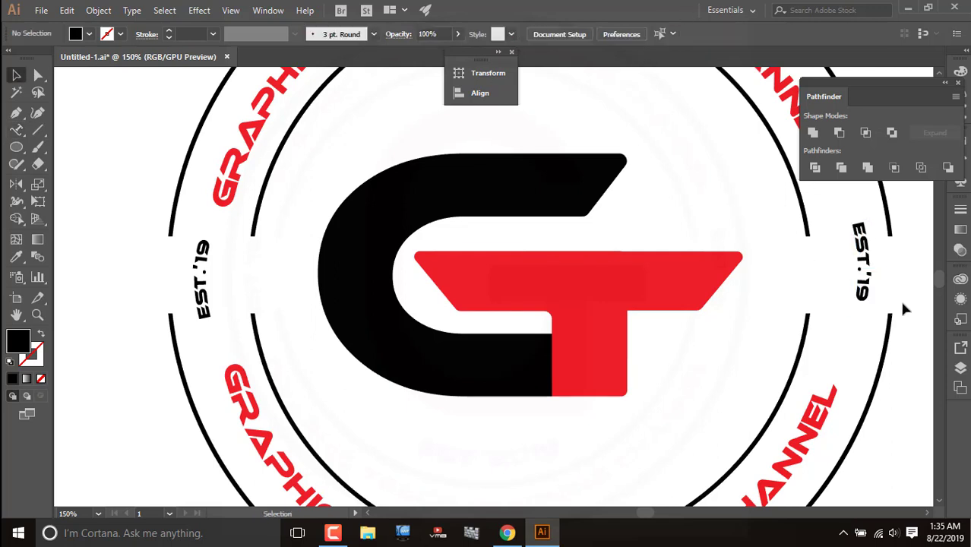
# - Nudge the right EST.'19 text left within the ring gap, and select the left EST.'19 text
pyautogui.click(856, 268)
pyautogui.press('Left')
pyautogui.press('Left')
pyautogui.press('Left')
pyautogui.press('Left')
pyautogui.press('Left')
pyautogui.press('Left')
pyautogui.press('Left')
pyautogui.press('Left')
pyautogui.click(203, 289)
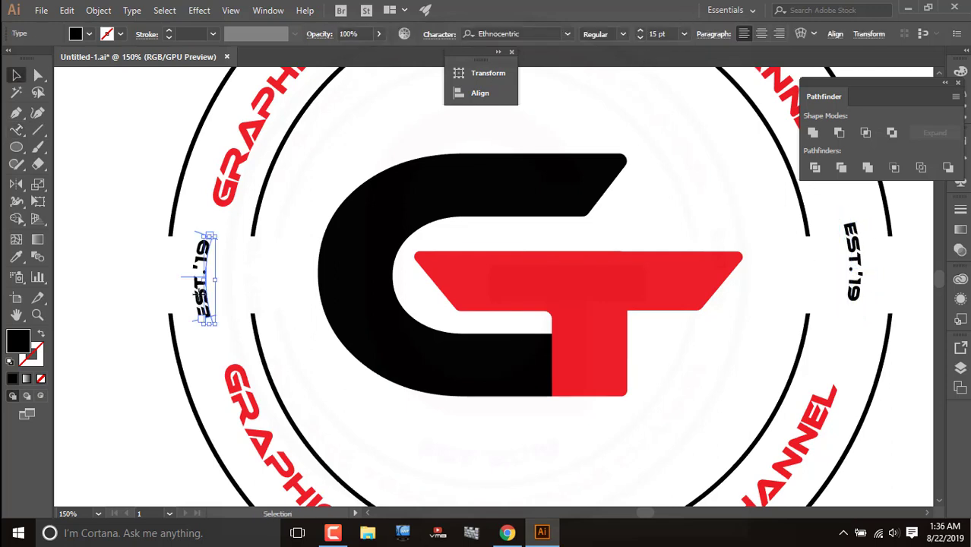
# - Nudge the left EST.'19 text to the right within the ring gap
pyautogui.press('Right')
pyautogui.press('Right')
pyautogui.press('Right')
pyautogui.press('Right')
pyautogui.press('Right')
pyautogui.press('Right')
pyautogui.click(211, 244)
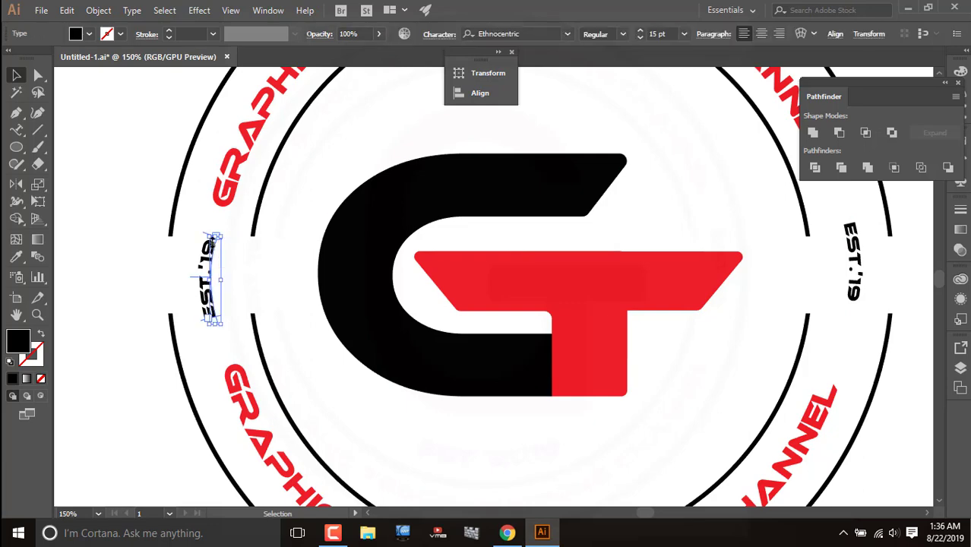
# - Flatten the left EST.'19 text's curve slightly by pulling its upper anchor's direction handle inward
pyautogui.scroll(3, 209, 242)
pyautogui.click(38, 76)
pyautogui.click(232, 226)
pyautogui.scroll(2, 250, 214)
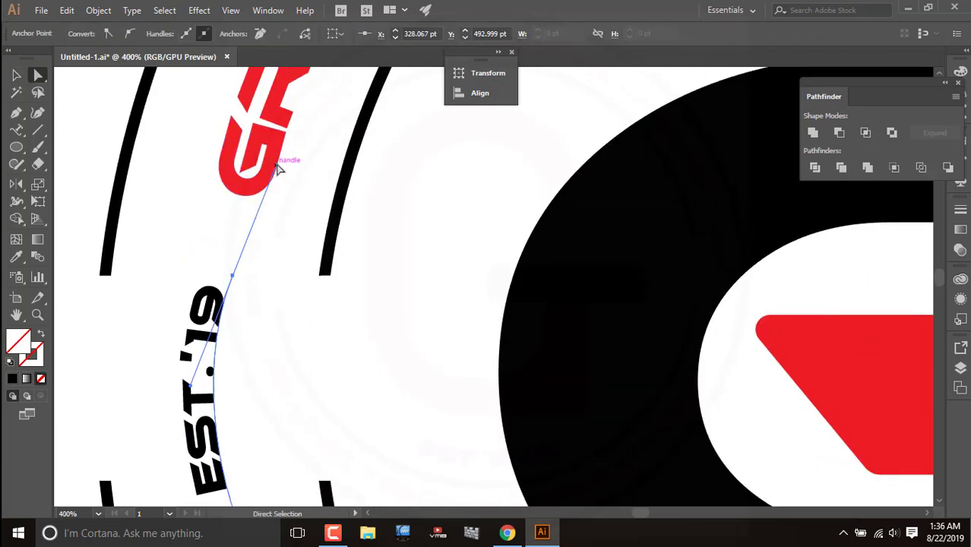
pyautogui.moveTo(278, 169); pyautogui.dragTo(248, 233)
pyautogui.scroll(-2, 275, 285)
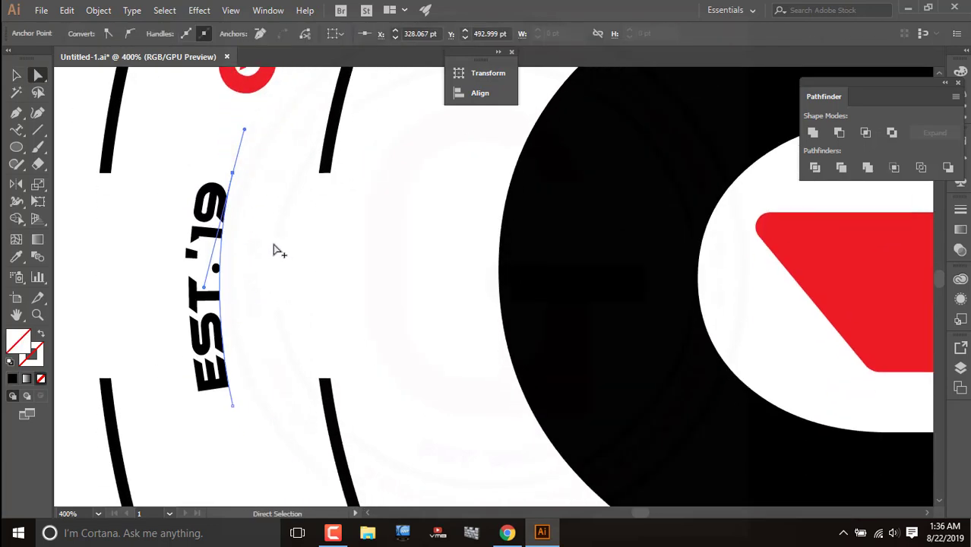
# - Draw a shallow downward-bulging arc below the GT monogram and write EST.'19 as path text along it
pyautogui.scroll(-4, 279, 251)
pyautogui.moveTo(396, 376); pyautogui.dragTo(651, 336)
pyautogui.click(18, 77)
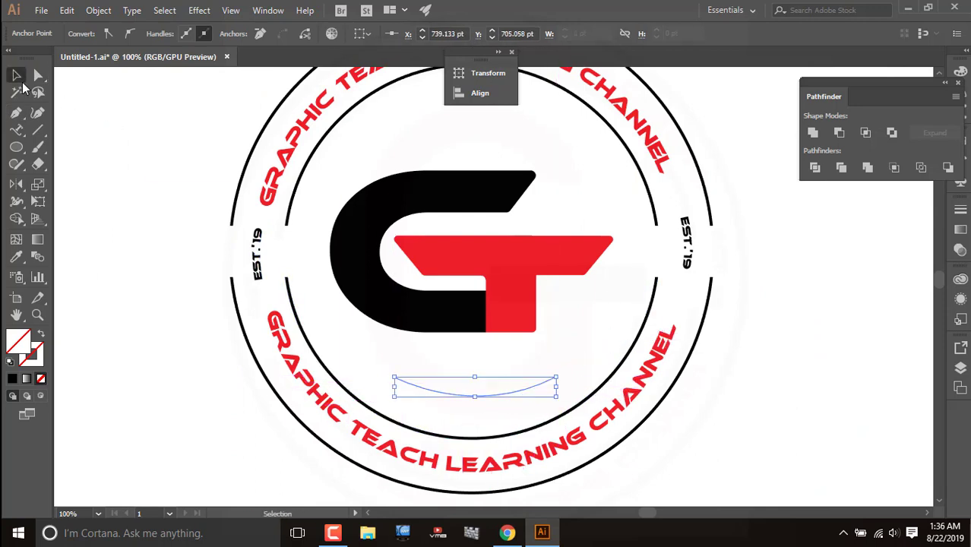
pyautogui.click(16, 129)
pyautogui.click(396, 376)
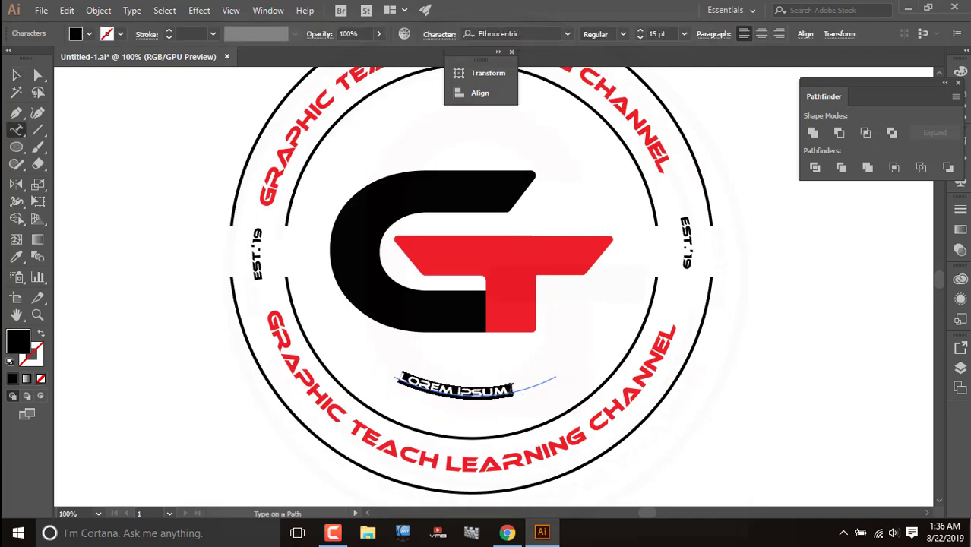
pyautogui.hotkey('ctrl', 'a')
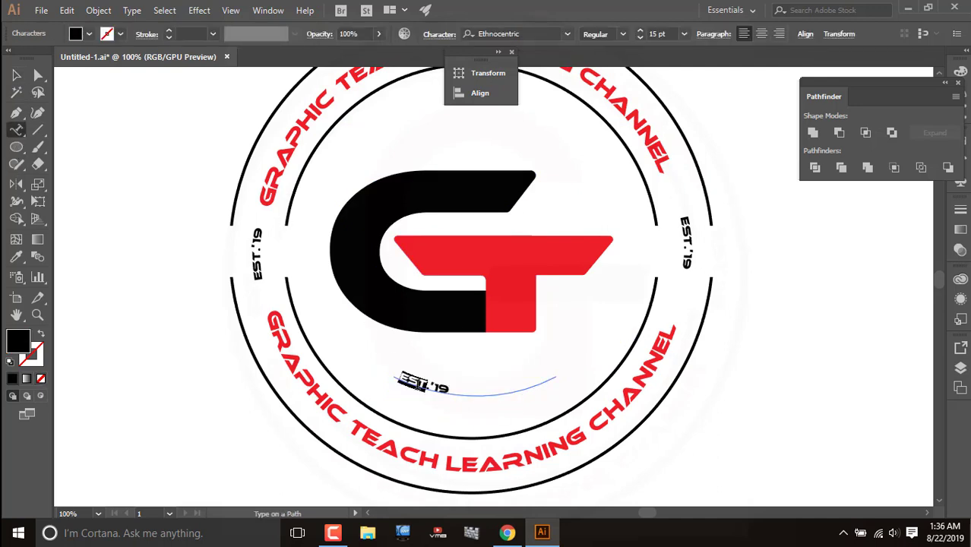
# - Set the lower EST.'19 text's font size to 42 pt and position it centrally below the GT monogram
pyautogui.click(639, 34)
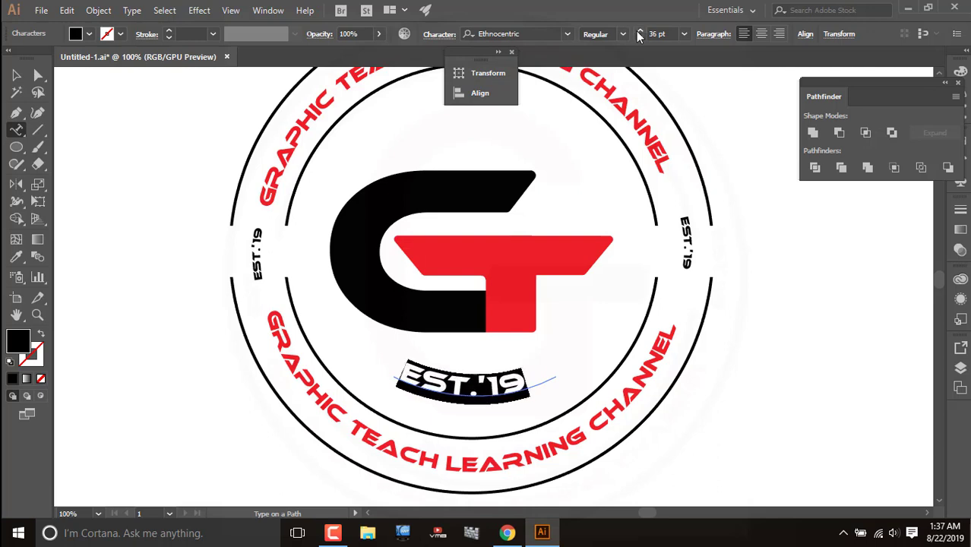
pyautogui.click(640, 34)
pyautogui.press('Escape')
pyautogui.moveTo(526, 395); pyautogui.dragTo(523, 393)
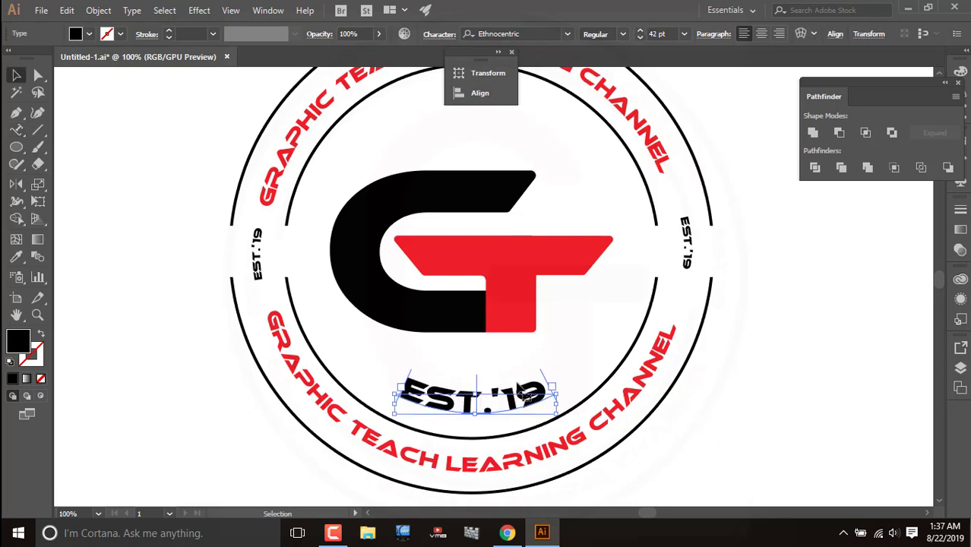
pyautogui.press('Escape')
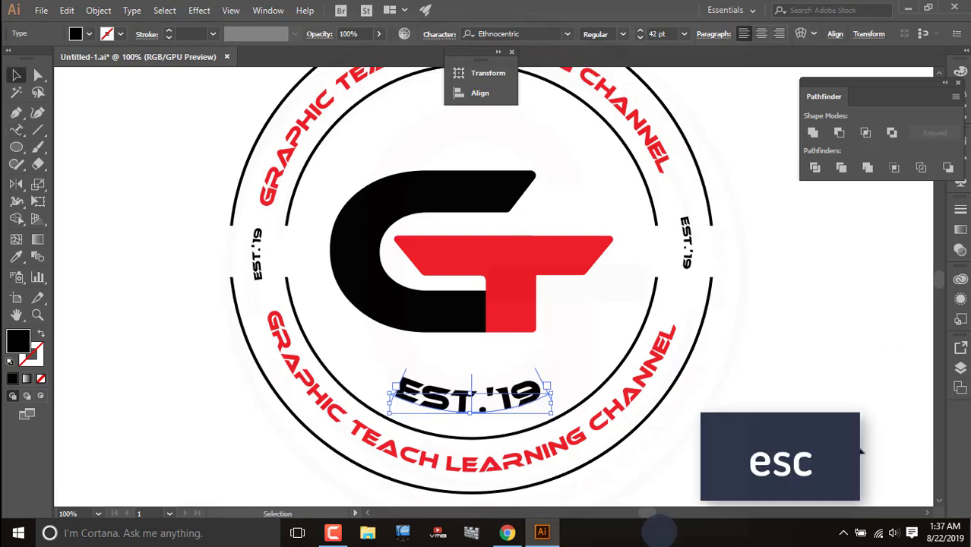
# - Fill the large EST.'19 text below the monogram with red
pyautogui.tripleClick(471, 396)
pyautogui.click(88, 33)
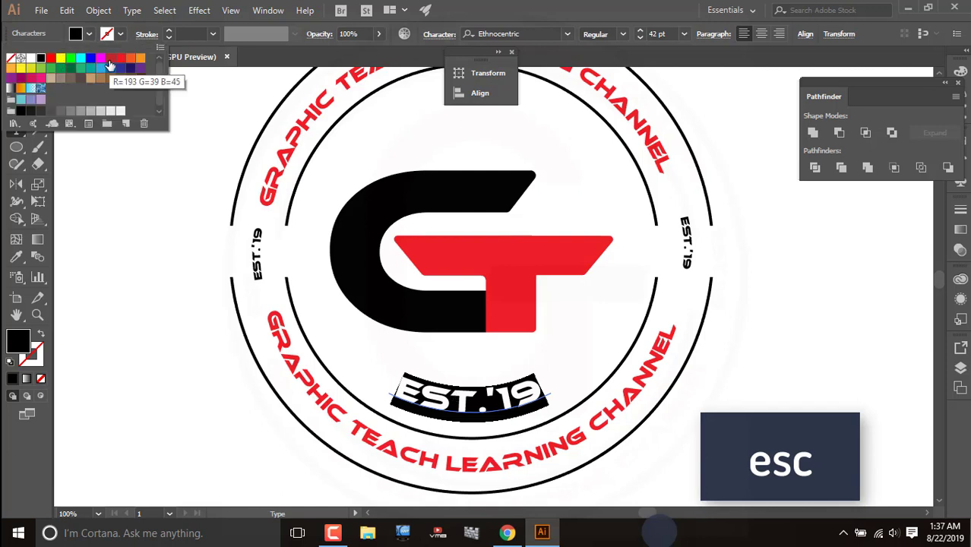
pyautogui.click(51, 59)
pyautogui.press('Escape')
pyautogui.press('Escape')
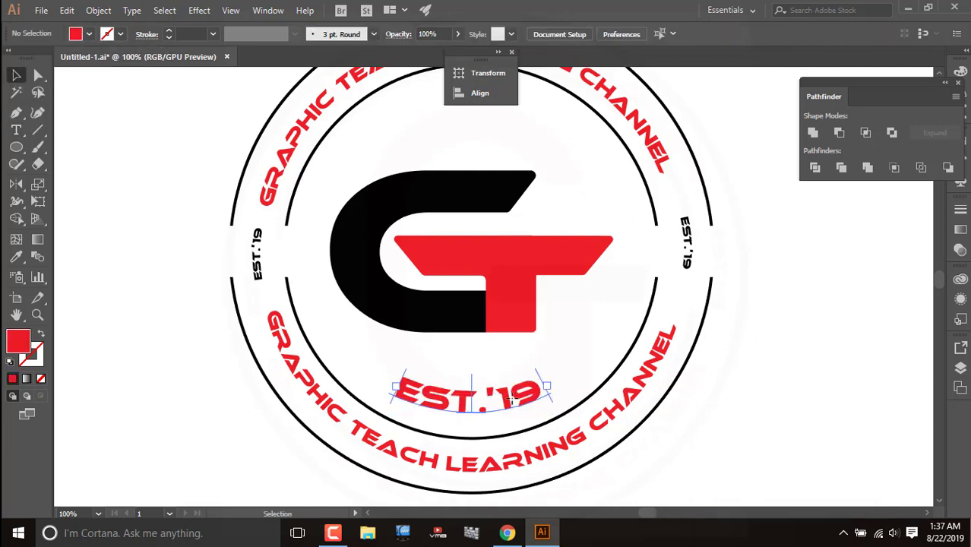
# - Recolour only the '19 characters of the large EST.'19 text black
pyautogui.press('t')
pyautogui.moveTo(484, 395); pyautogui.dragTo(548, 395)
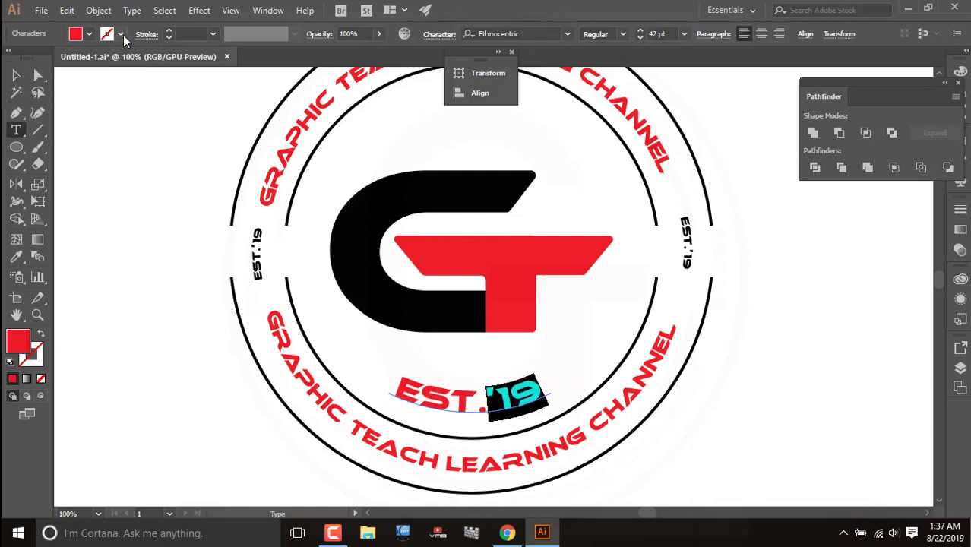
pyautogui.click(88, 33)
pyautogui.press('Escape')
pyautogui.press('Escape')
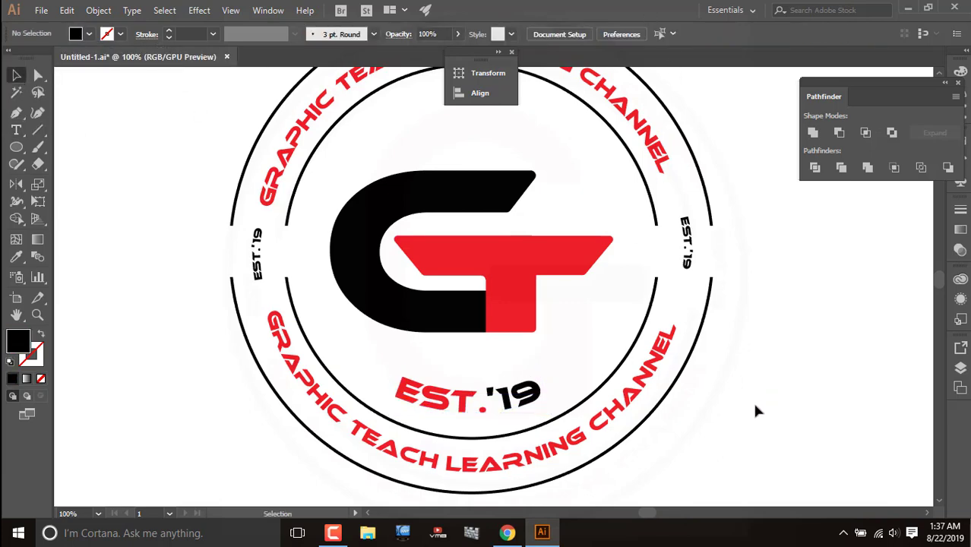
# - Select the complete logo with its rings and texts, and group it
pyautogui.scroll(2, 752, 401)
pyautogui.scroll(-2, 742, 384)
pyautogui.moveTo(758, 404); pyautogui.dragTo(591, 358)
pyautogui.moveTo(283, 180); pyautogui.dragTo(589, 442)
pyautogui.rightClick(432, 327)
pyautogui.click(468, 202)
pyautogui.click(227, 216)
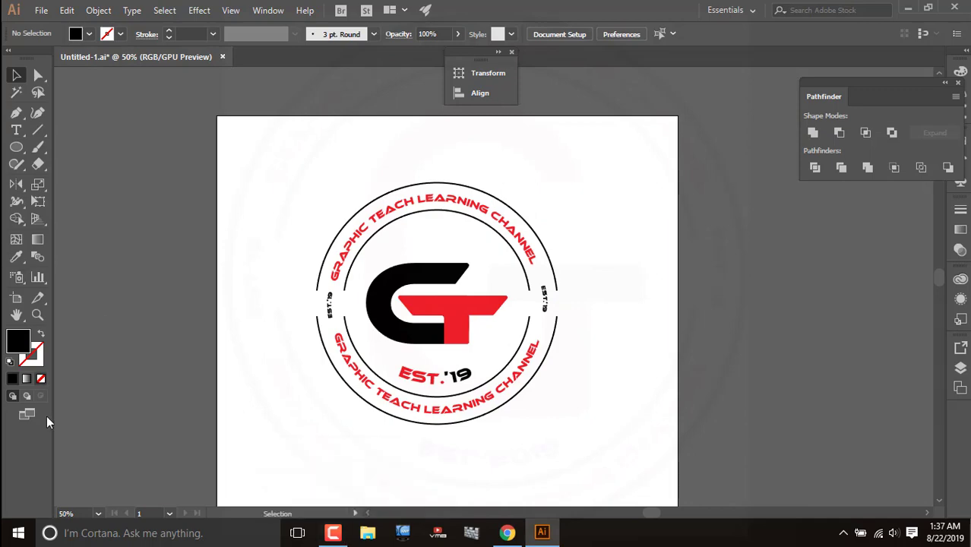
pyautogui.press('super+e')
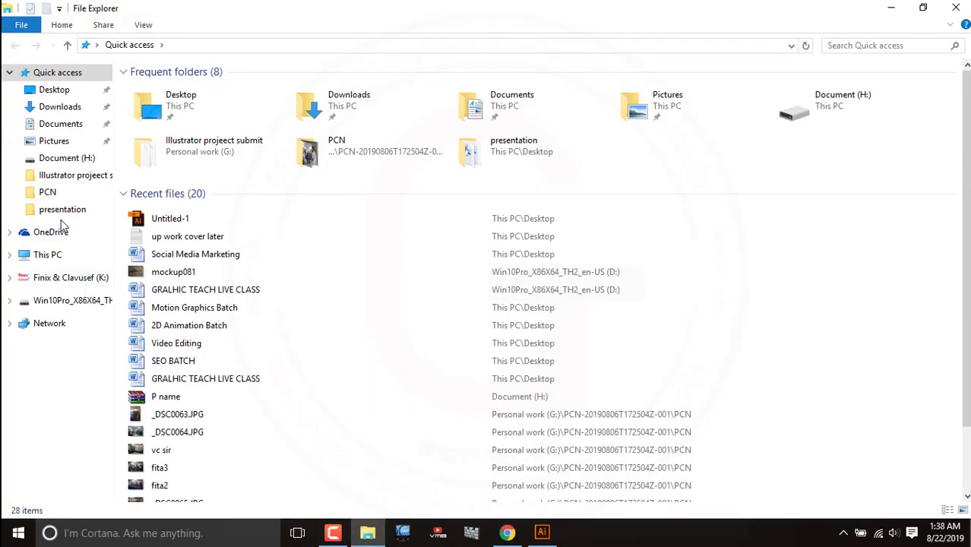
pyautogui.click(63, 209)
pyautogui.click(47, 254)
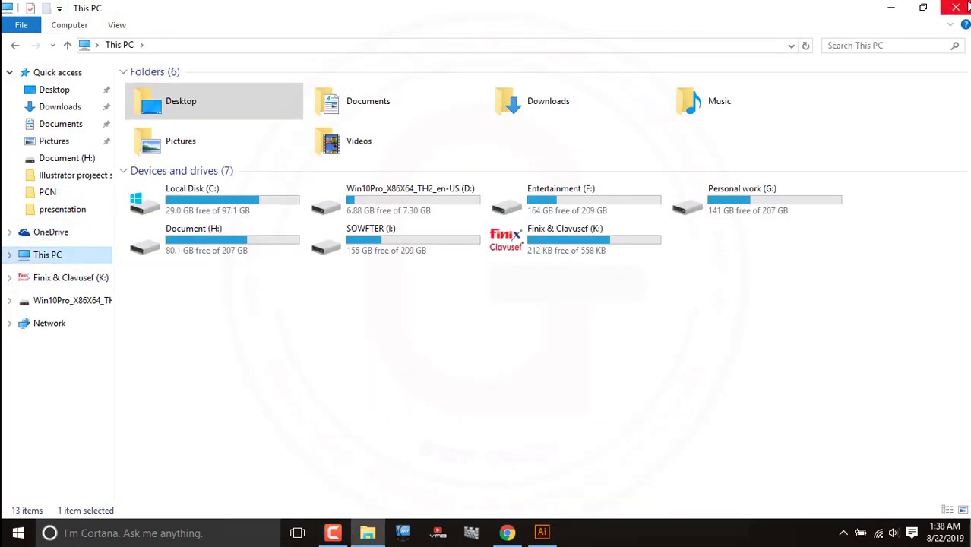
pyautogui.click(954, 8)
# - Close the floating Transform and Align panel group
pyautogui.scroll(2, 419, 384)
pyautogui.click(511, 52)
pyautogui.moveTo(529, 162); pyautogui.dragTo(541, 252)
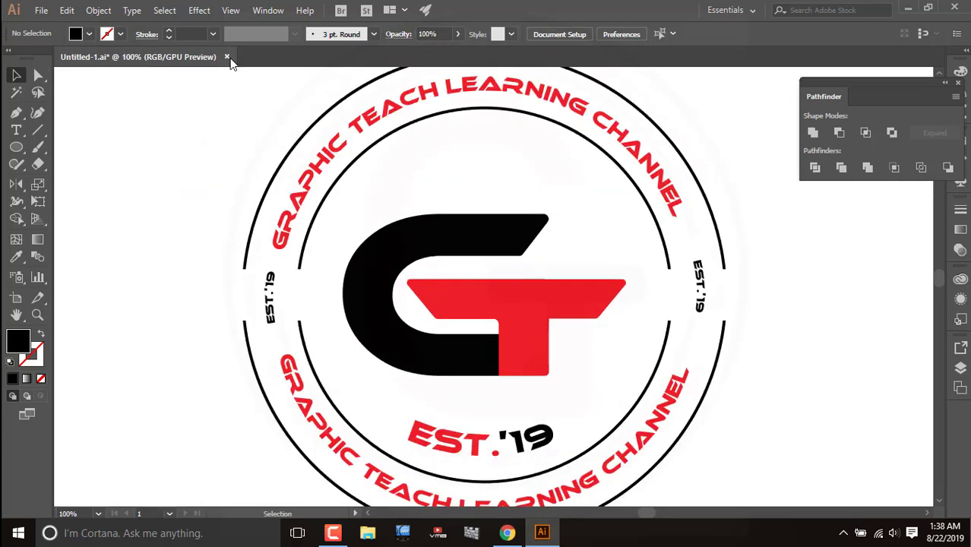
# - Align the logo group to the artboard, centring it horizontally and vertically
pyautogui.click(230, 10)
pyautogui.click(311, 178)
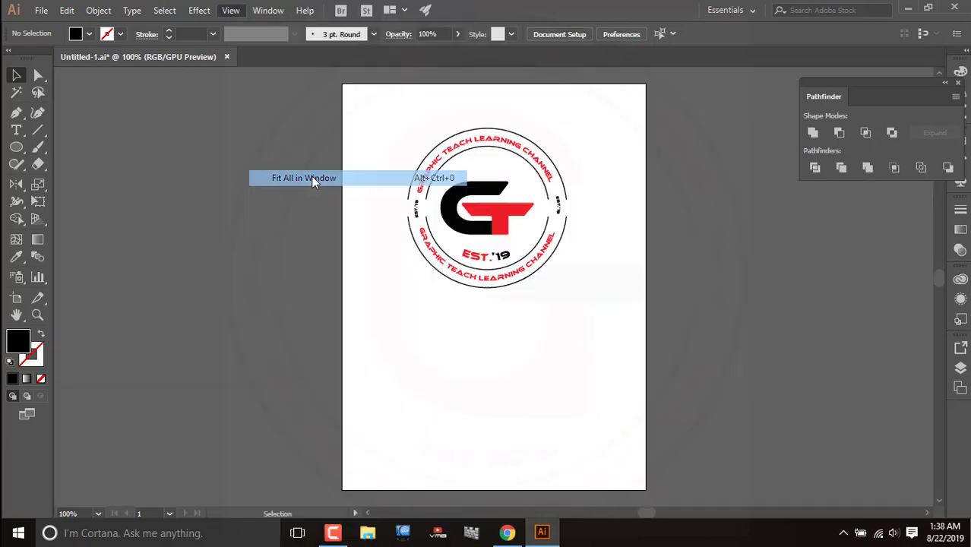
pyautogui.moveTo(518, 211); pyautogui.dragTo(524, 257)
pyautogui.click(439, 34)
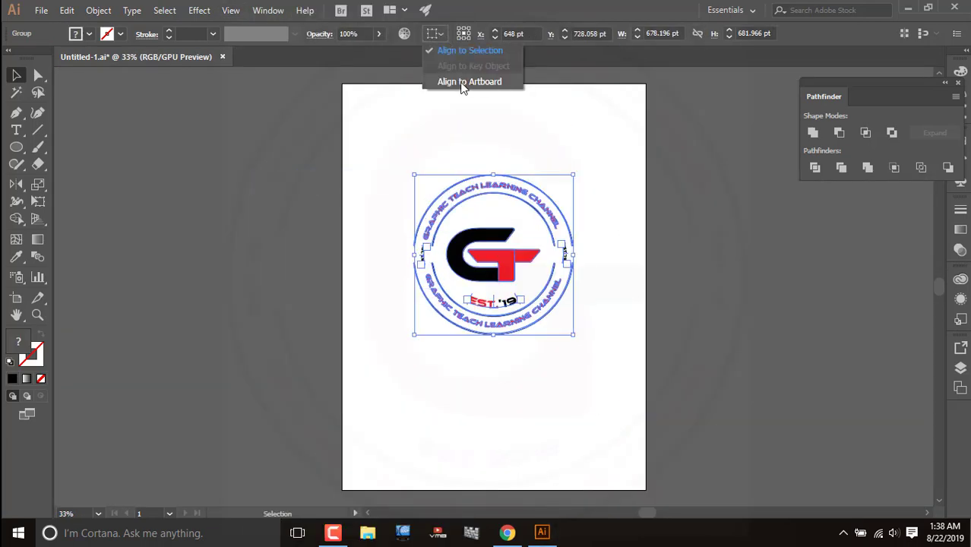
pyautogui.click(464, 84)
pyautogui.click(483, 34)
pyautogui.click(539, 35)
pyautogui.click(645, 171)
# - Shift the logo group slightly left and down on the artboard, and view it deselected at 85% zoom
pyautogui.scroll(3, 554, 317)
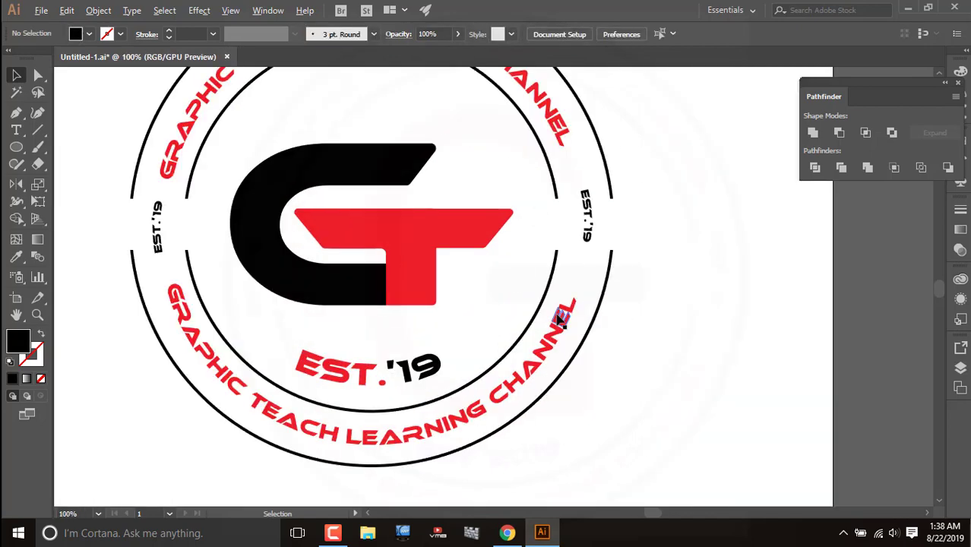
pyautogui.moveTo(437, 275); pyautogui.dragTo(516, 326)
pyautogui.write('90')
pyautogui.press('Return')
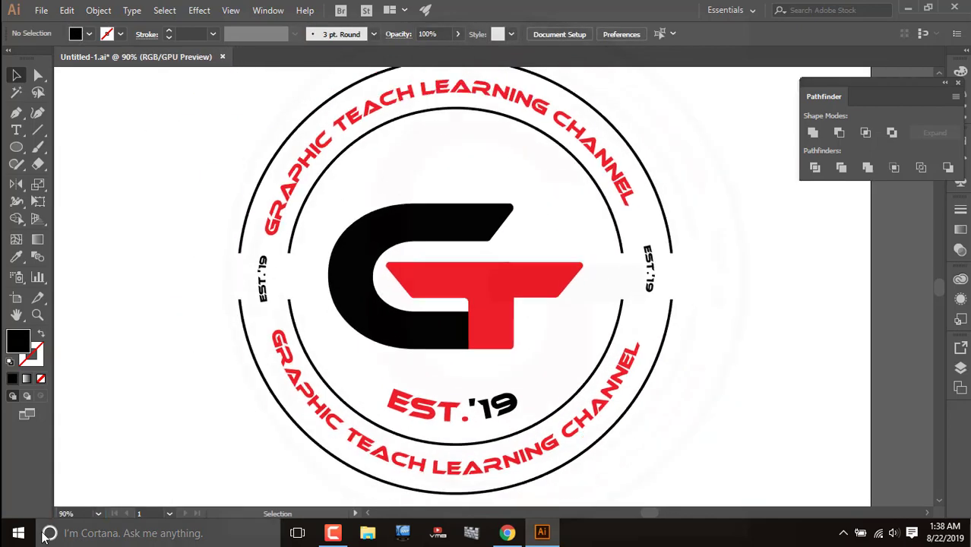
pyautogui.moveTo(549, 275); pyautogui.dragTo(544, 283)
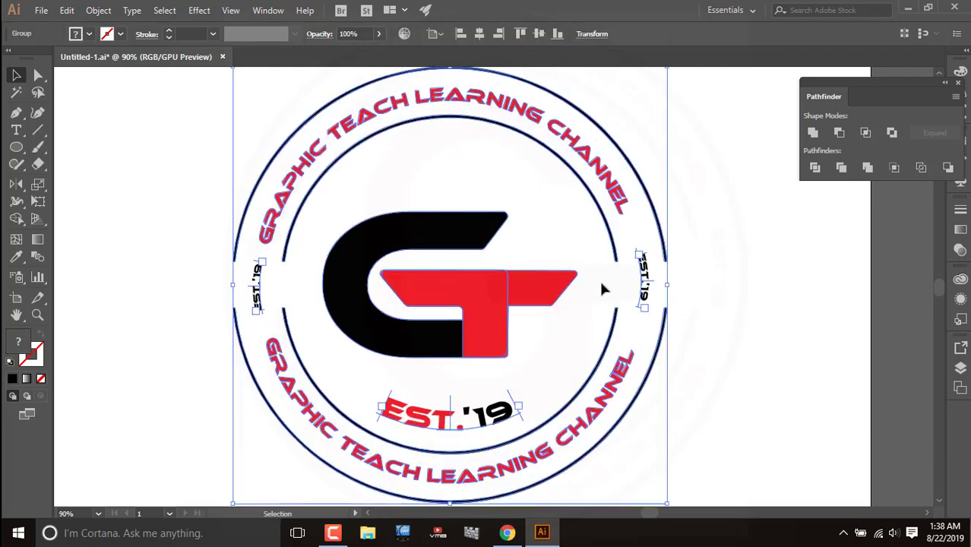
pyautogui.write('85')
pyautogui.press('Return')
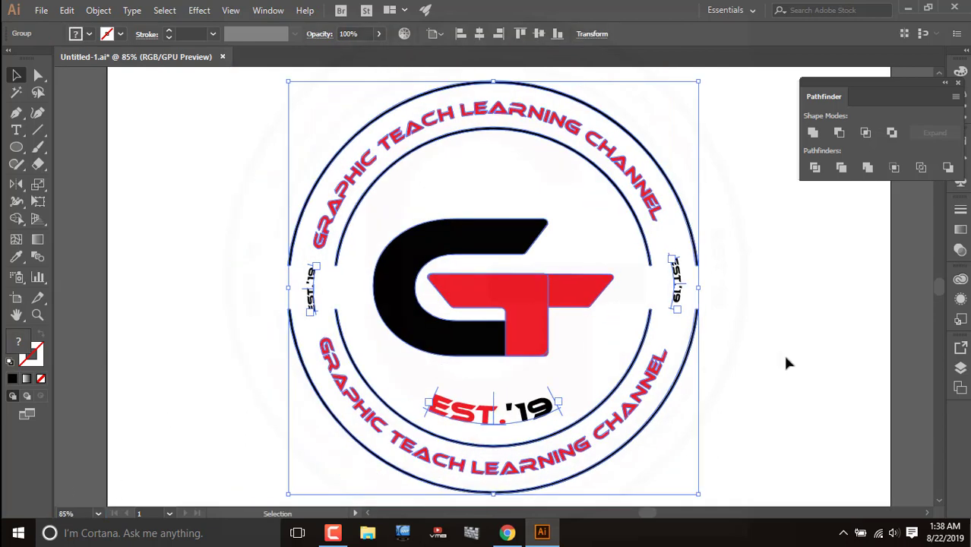
pyautogui.click(772, 250)
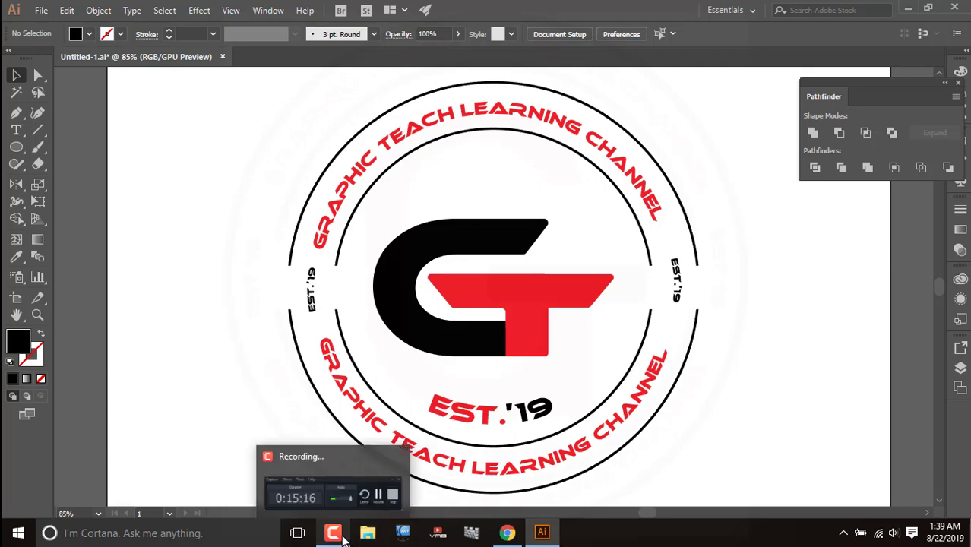
pyautogui.click(343, 537)
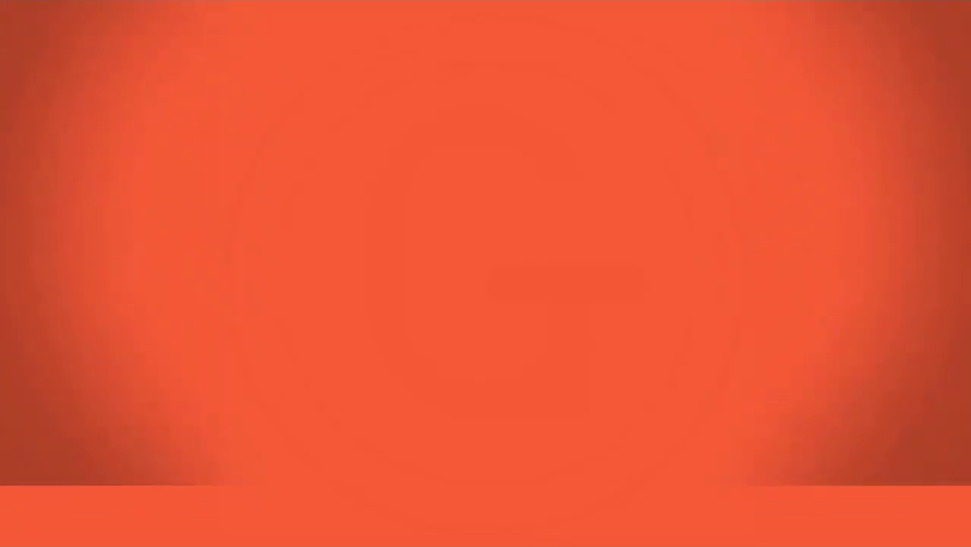